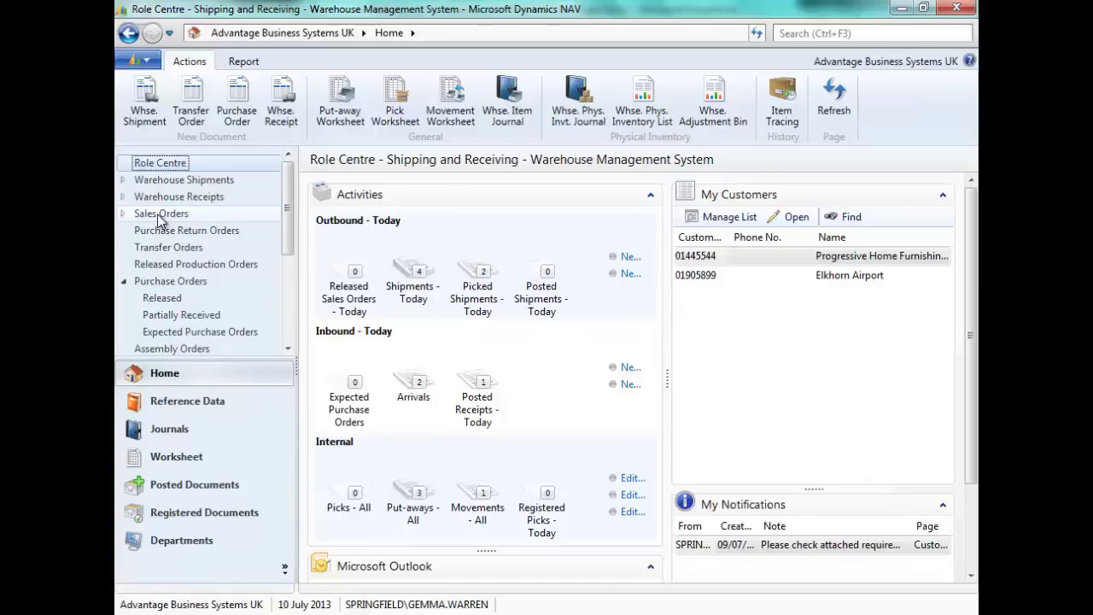
- Open the Blue Warehouse location card from the Locations list in the reference data
left_click(188, 404)
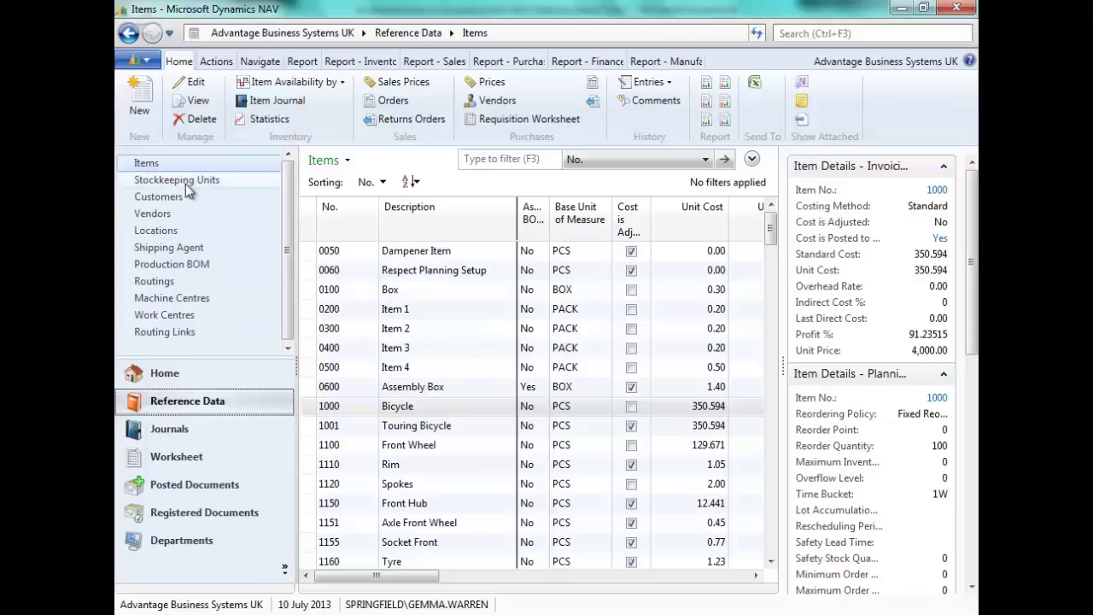
left_click(167, 231)
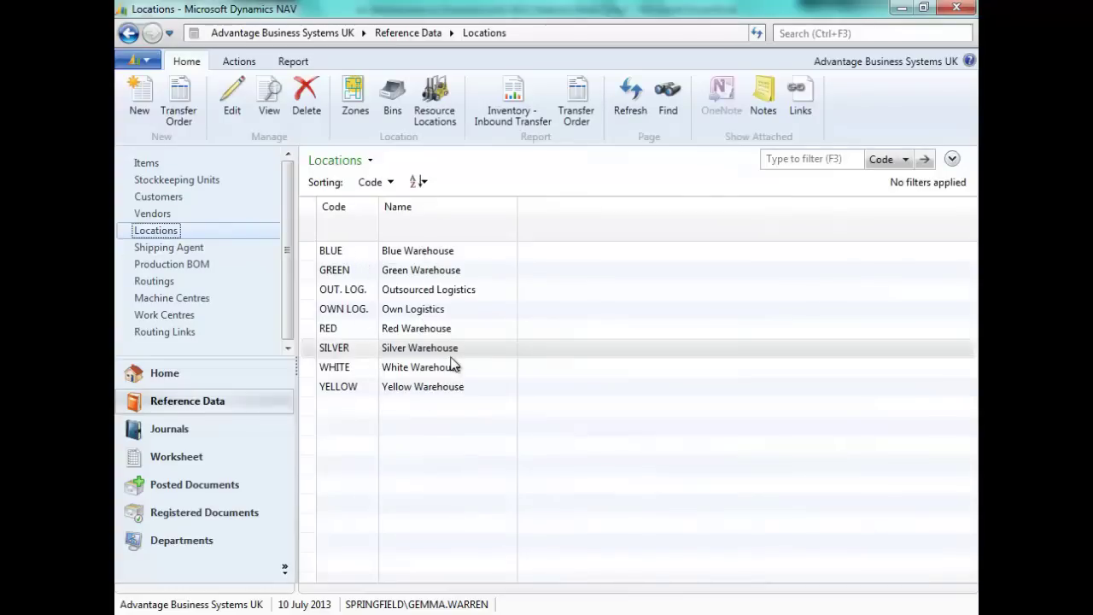
left_click(348, 253)
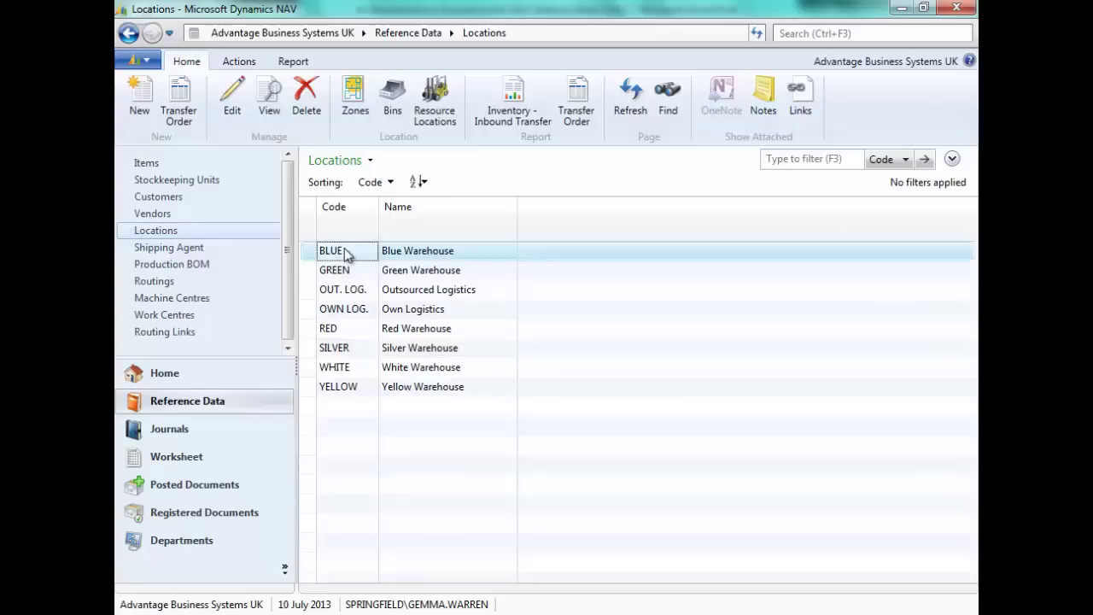
double_click(348, 252)
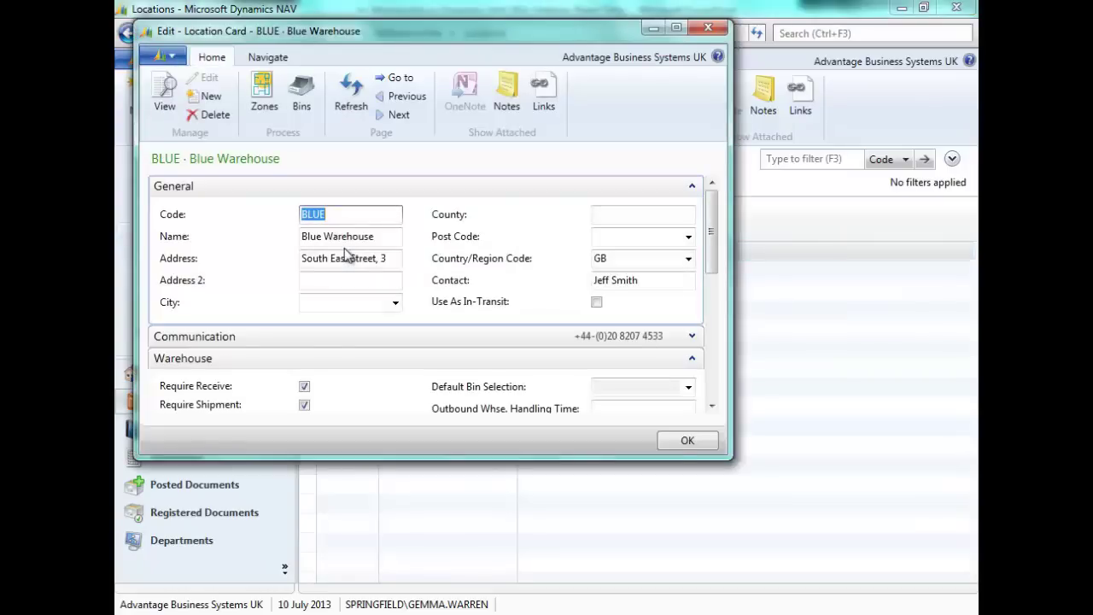
- Examine the communication details and warehouse settings on the full-size Blue Warehouse card, and close it
left_click(680, 30)
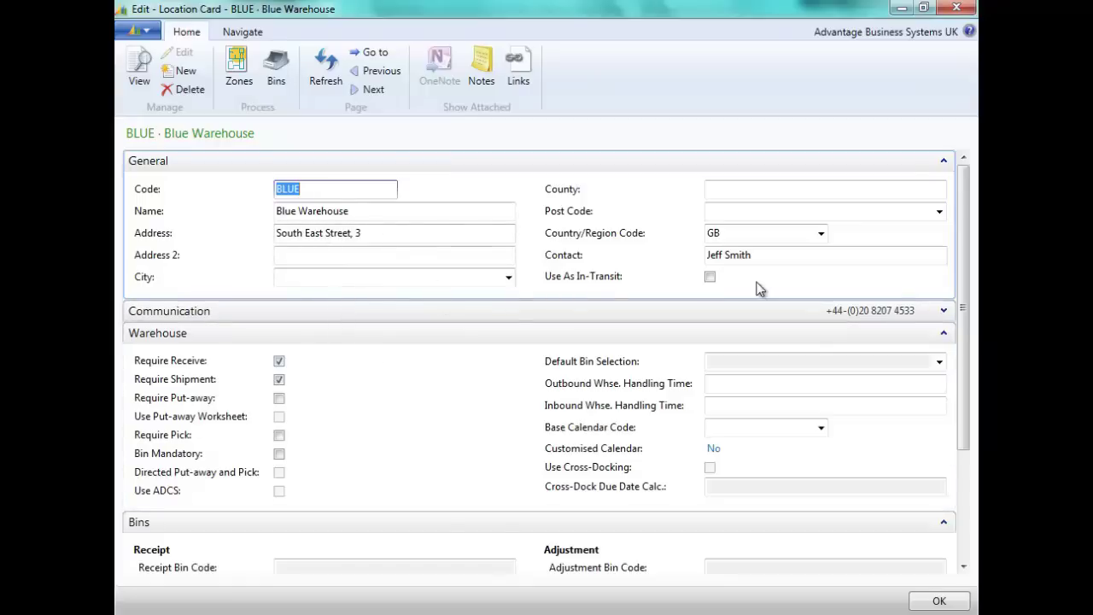
left_click(944, 311)
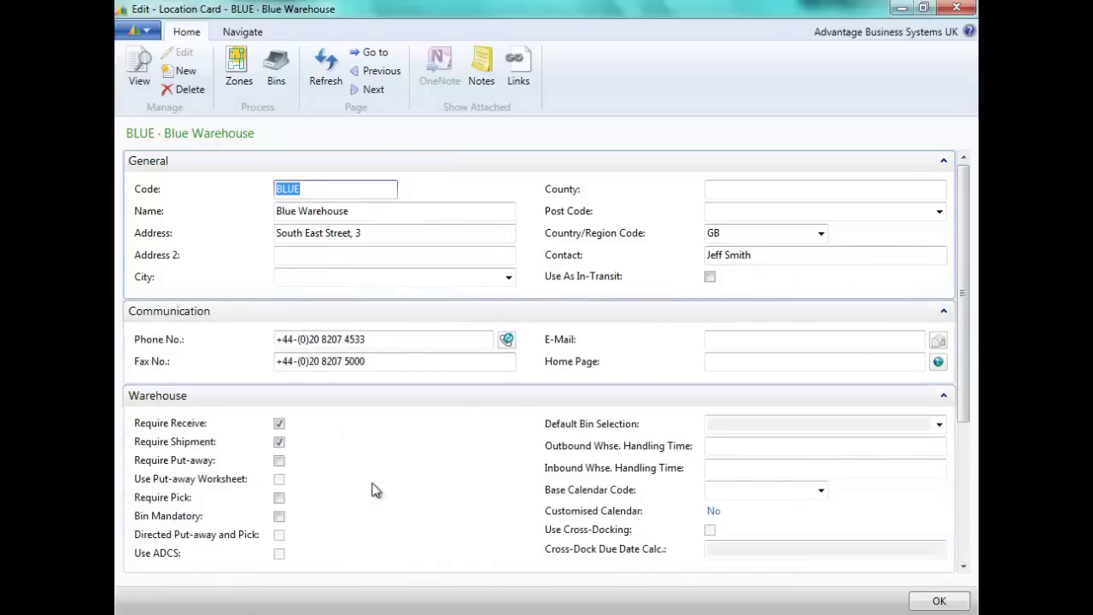
left_click(944, 311)
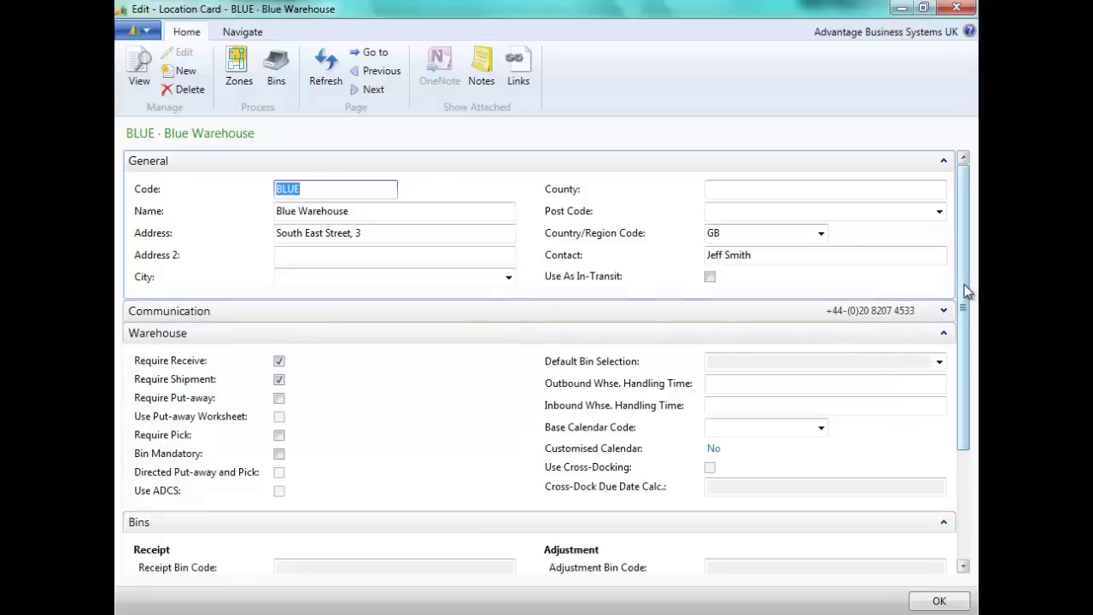
left_click(957, 8)
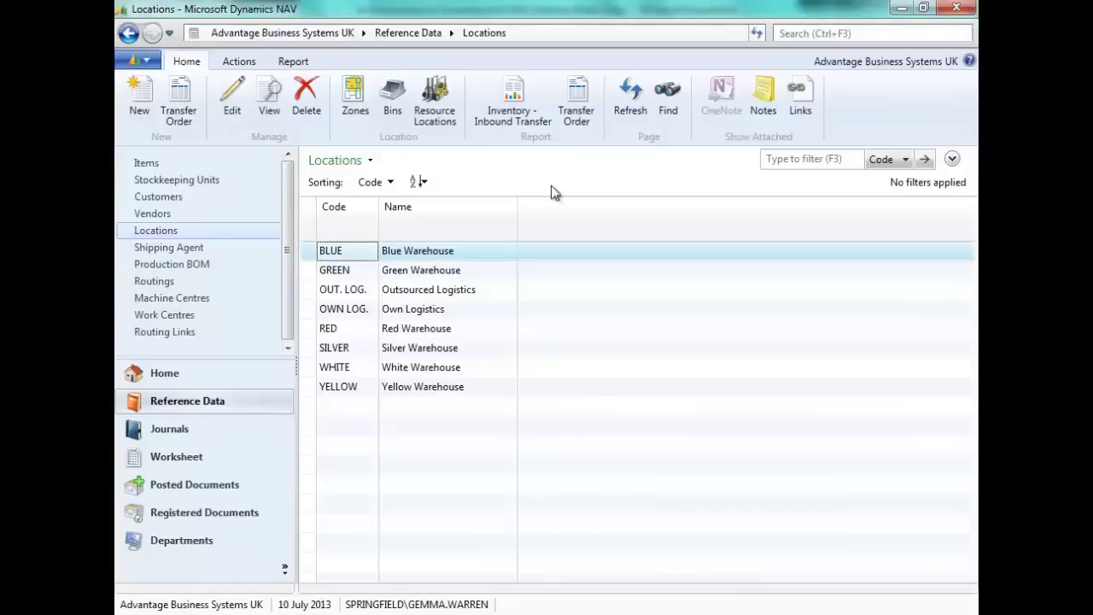
- Review the White Warehouse location card's default bin codes and the bin type choices offered for its ADJUSTMENT zone
double_click(333, 367)
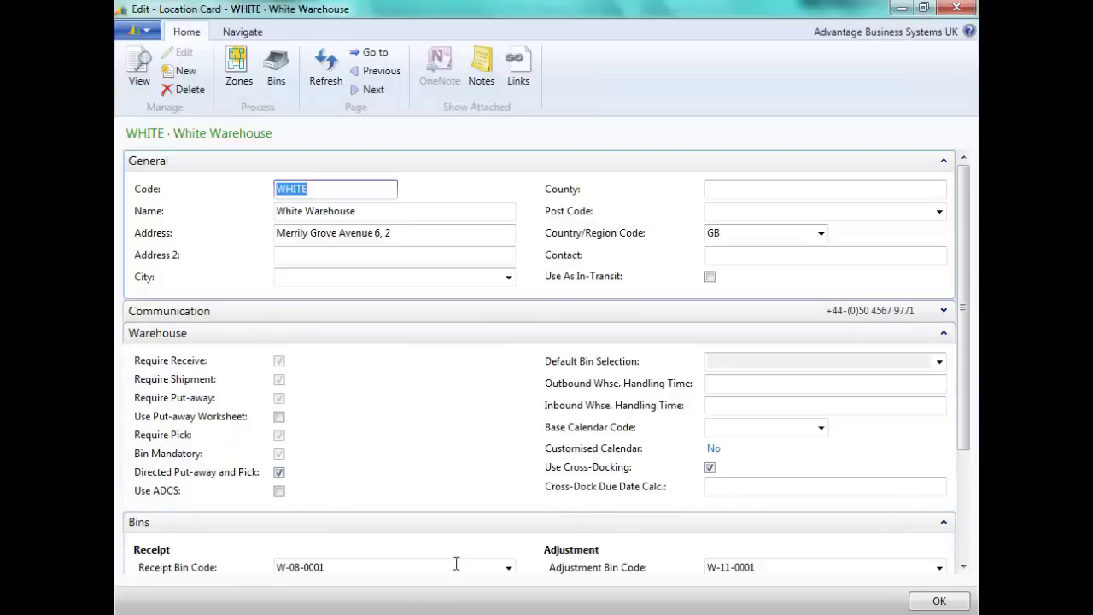
left_click(944, 332)
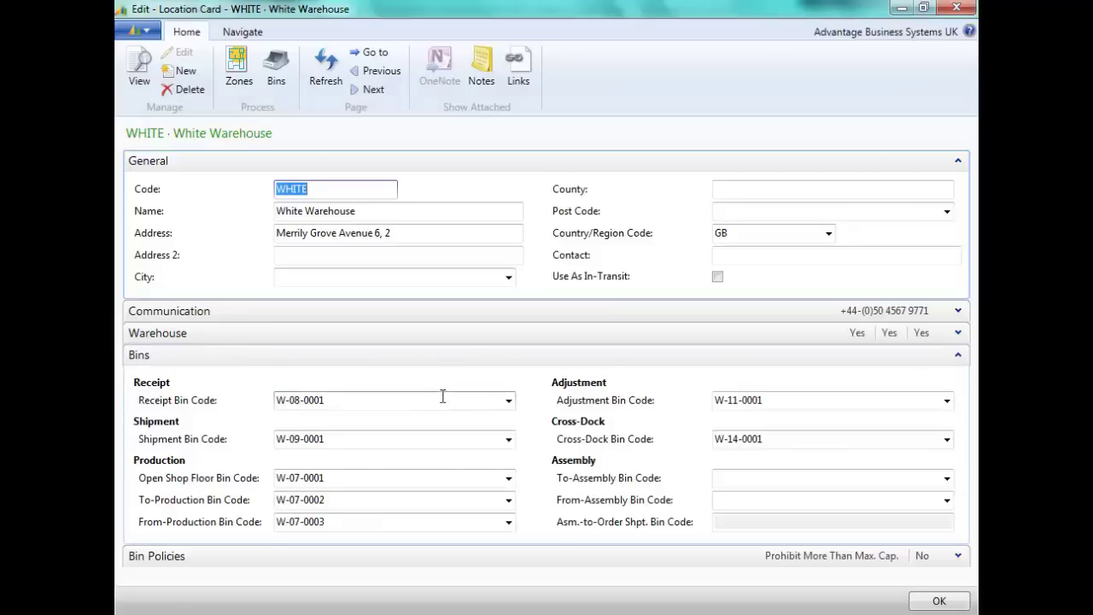
left_click(237, 71)
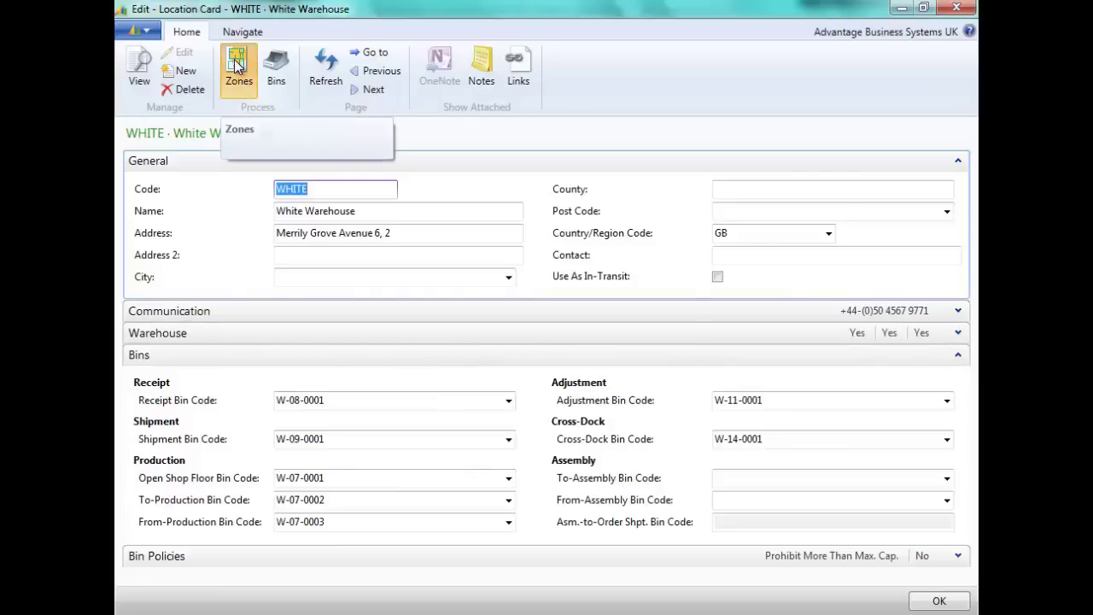
left_click(636, 27)
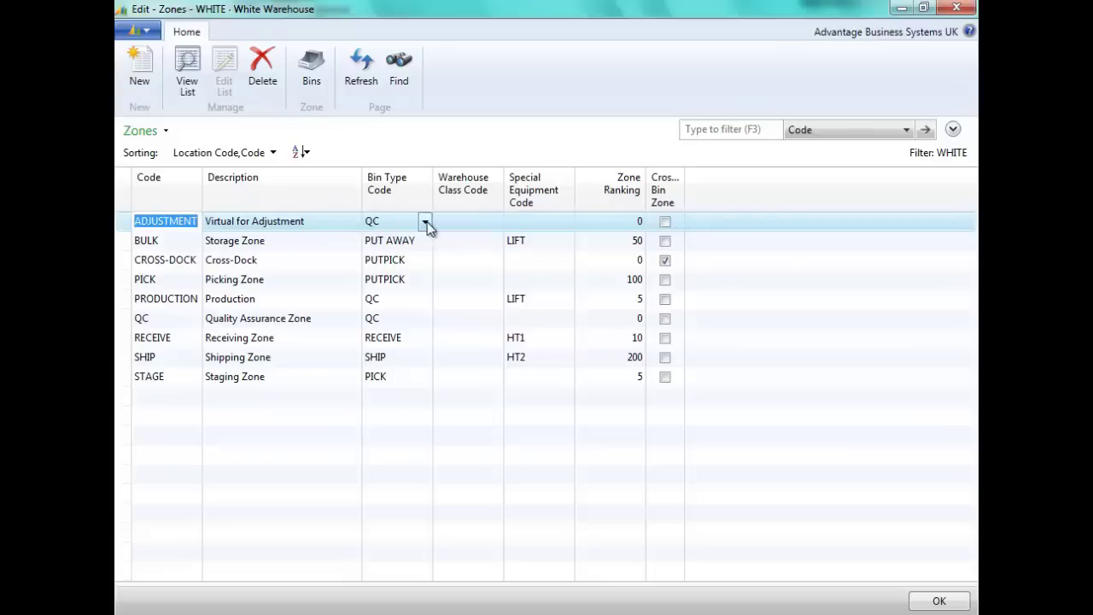
left_click(426, 223)
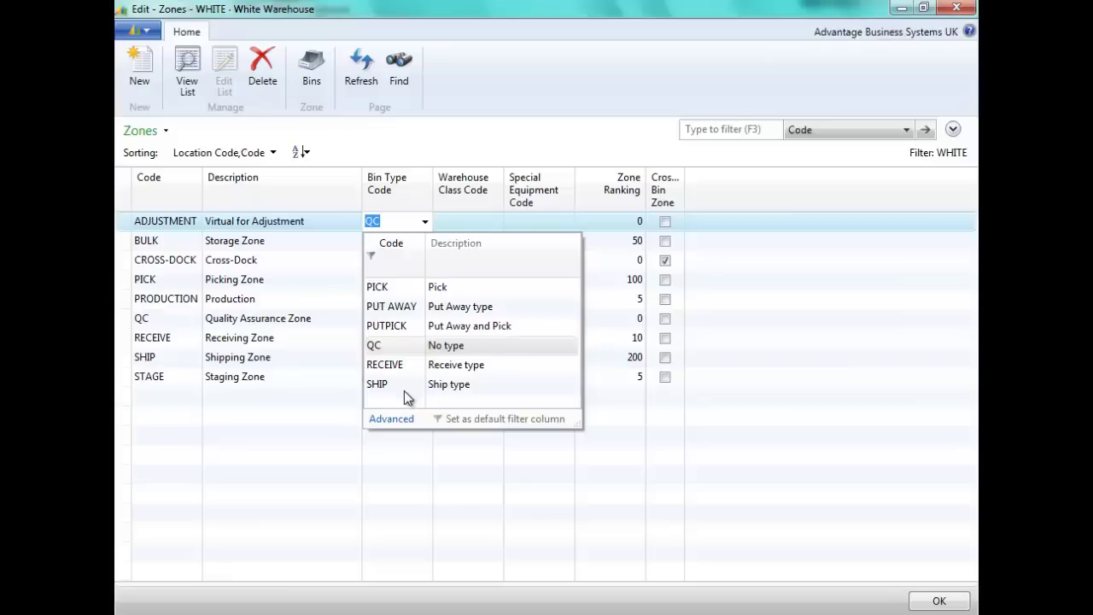
left_click(423, 226)
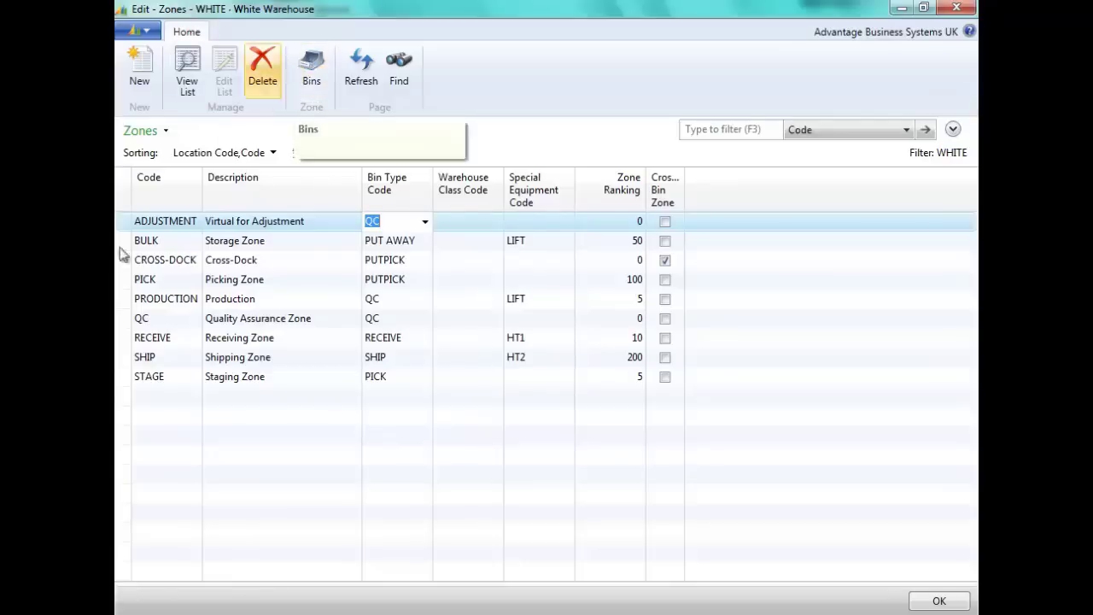
- List the bins of the RECEIVE zone and view the contents of bin W-08-0001
left_click(173, 337)
left_click(311, 68)
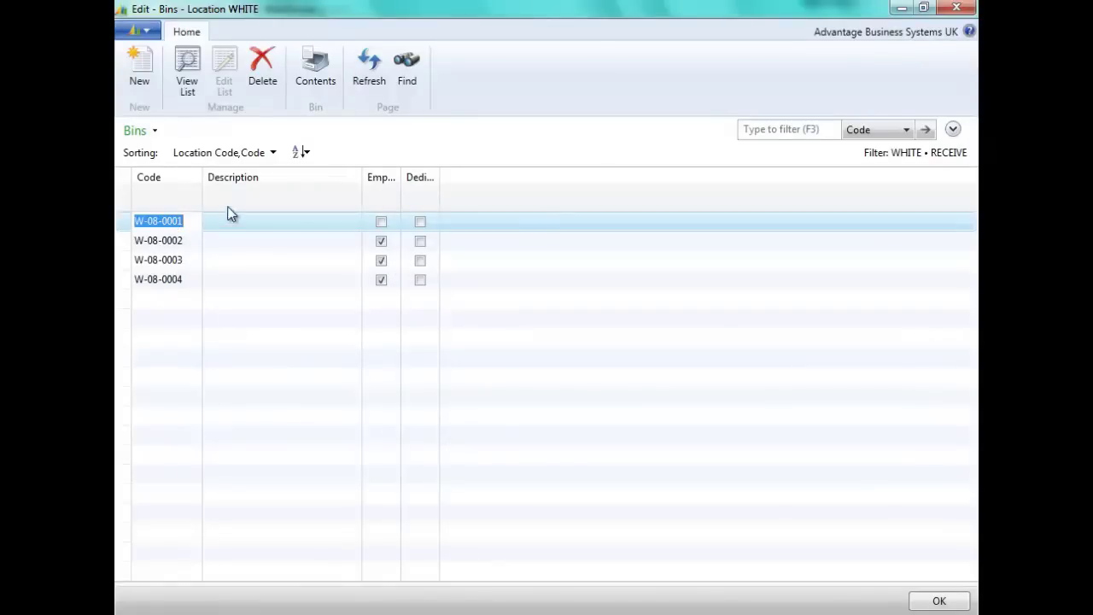
left_click(316, 75)
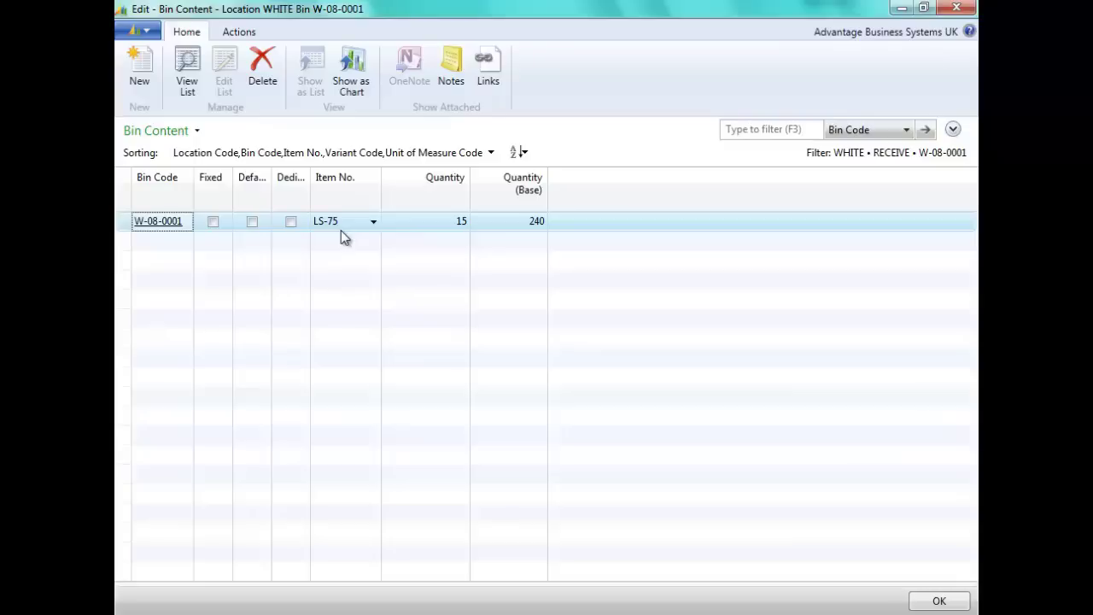
- Open the item card for LS-75 from the bin content line's item lookup
left_click(373, 221)
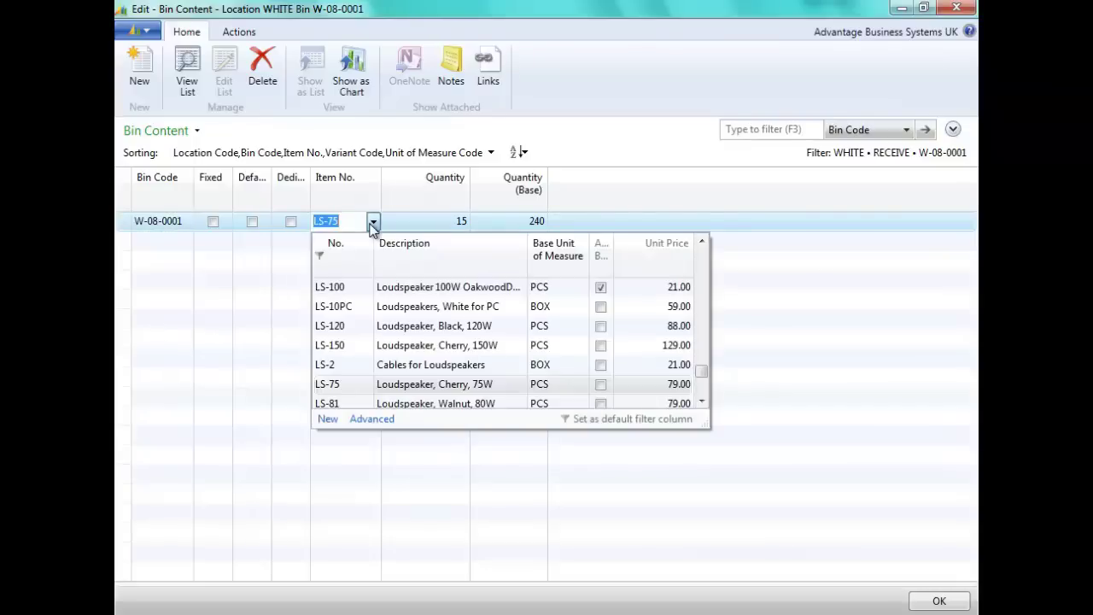
left_click(372, 418)
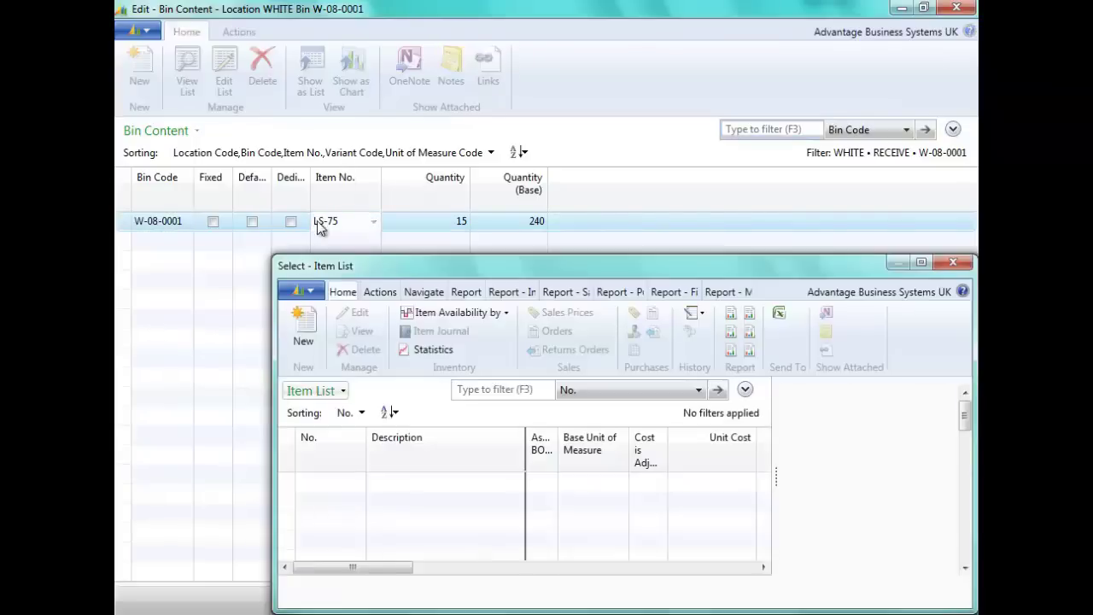
left_click(355, 313)
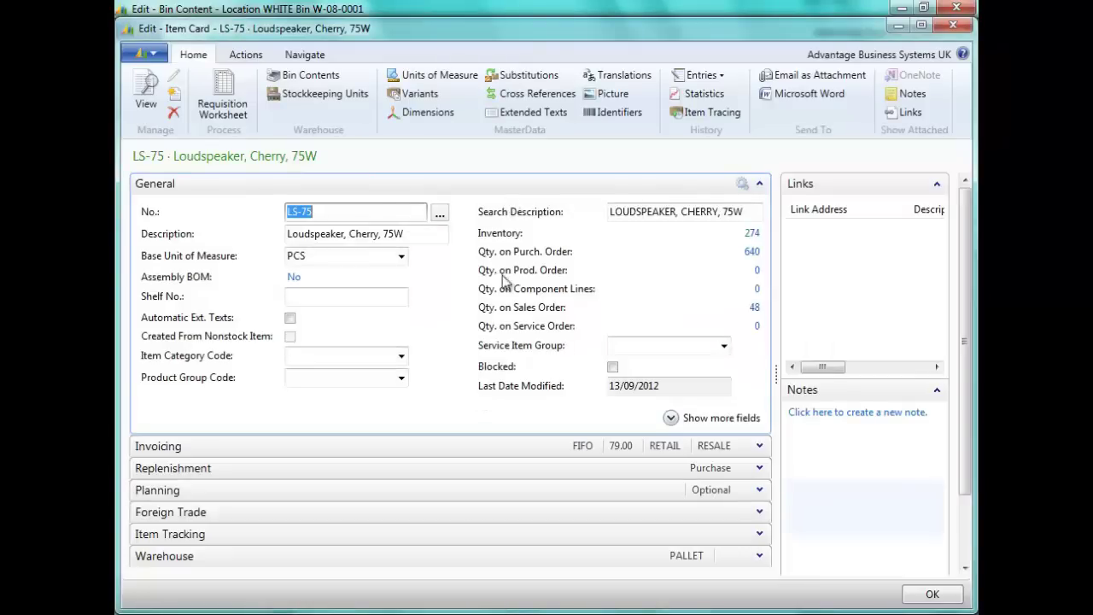
- View the stockkeeping units of LS-75 and the ledger entries behind its WHITE inventory, and return to the bin content
left_click(308, 94)
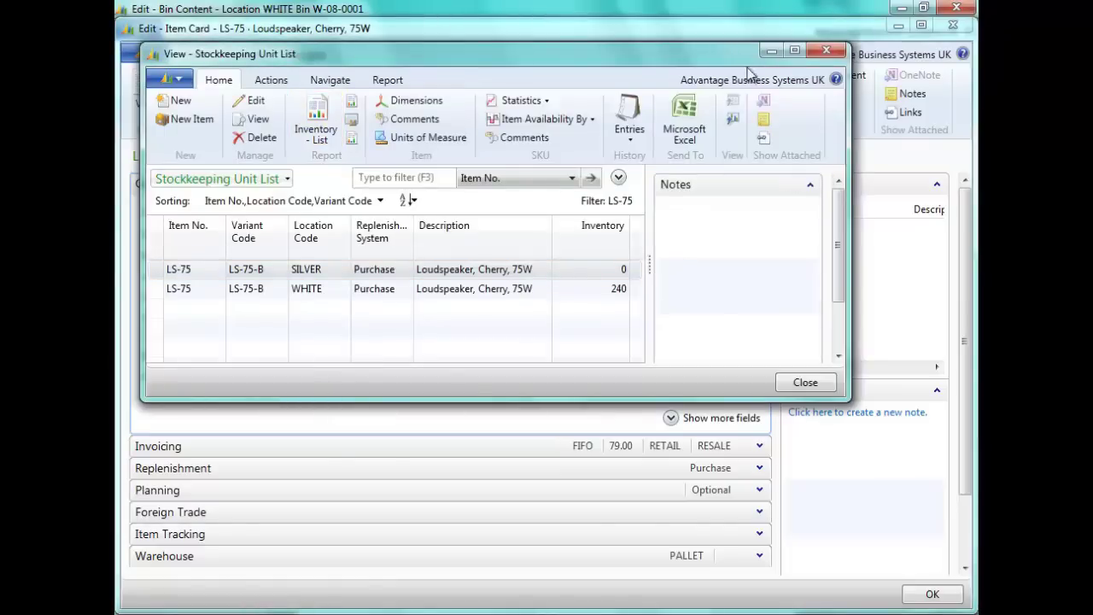
left_click(794, 51)
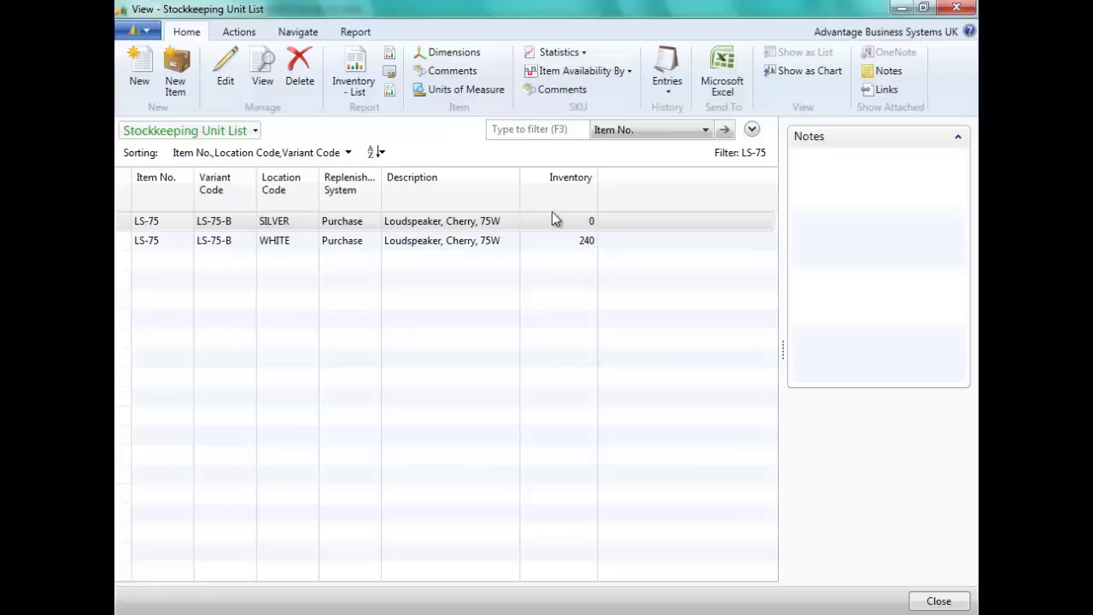
left_click(587, 243)
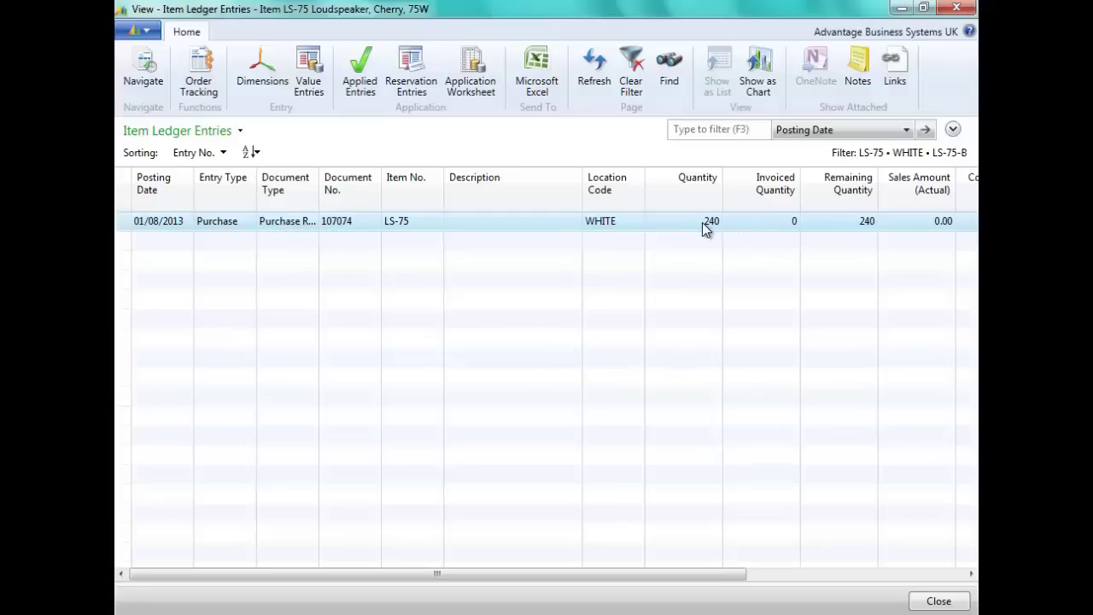
key("Escape")
key("Escape")
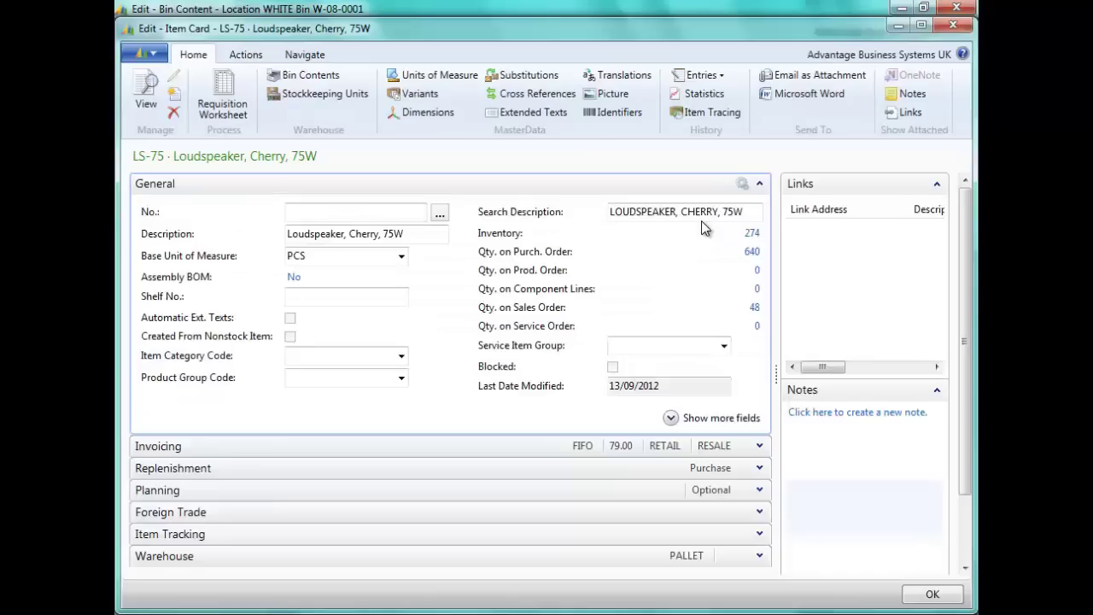
key("Escape")
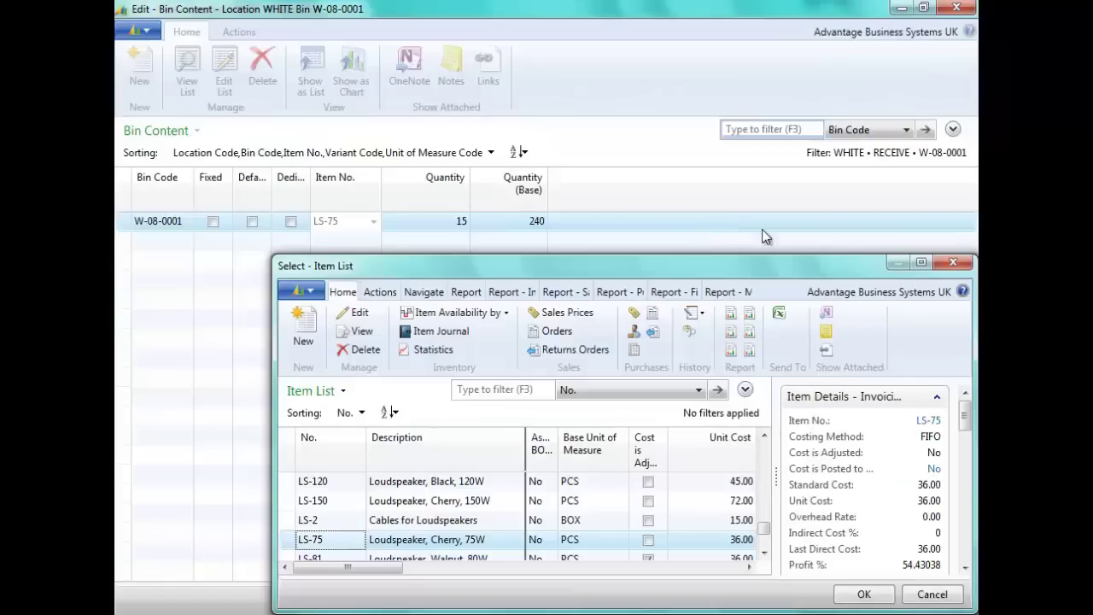
key("Escape")
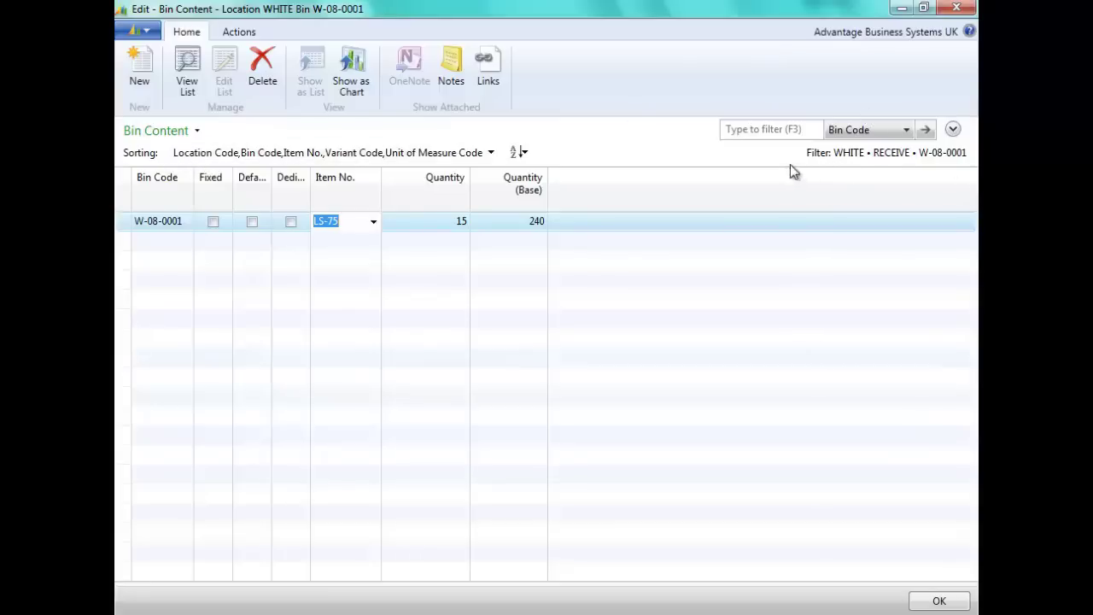
- Clear the zone code and bin code filters on the bin content, keeping only location WHITE
mouse_move(895, 164)
left_click(954, 131)
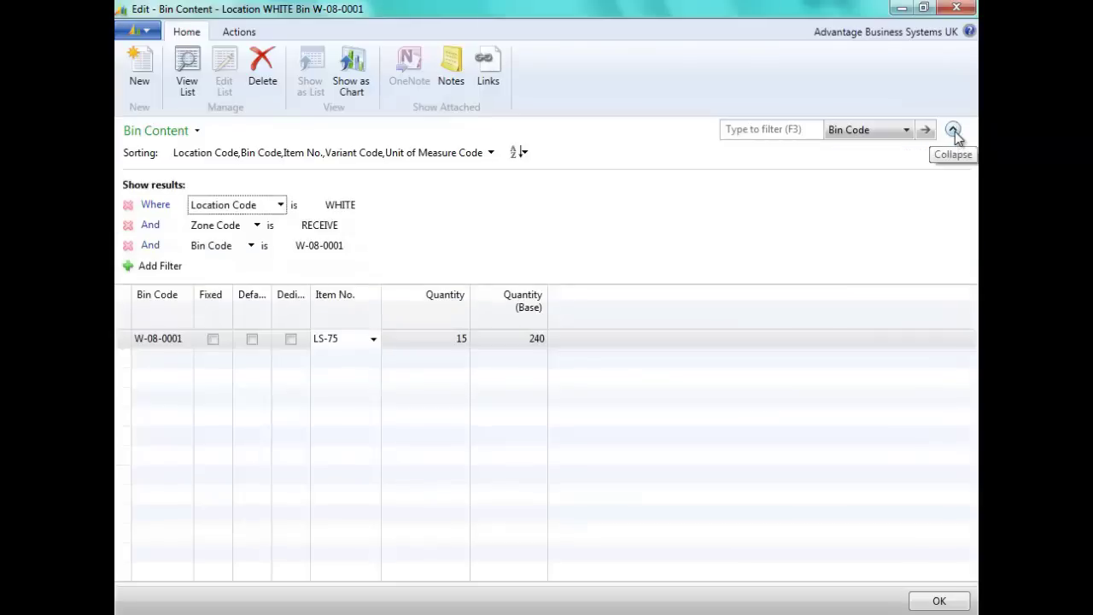
left_click(324, 228)
key("BackSpace")
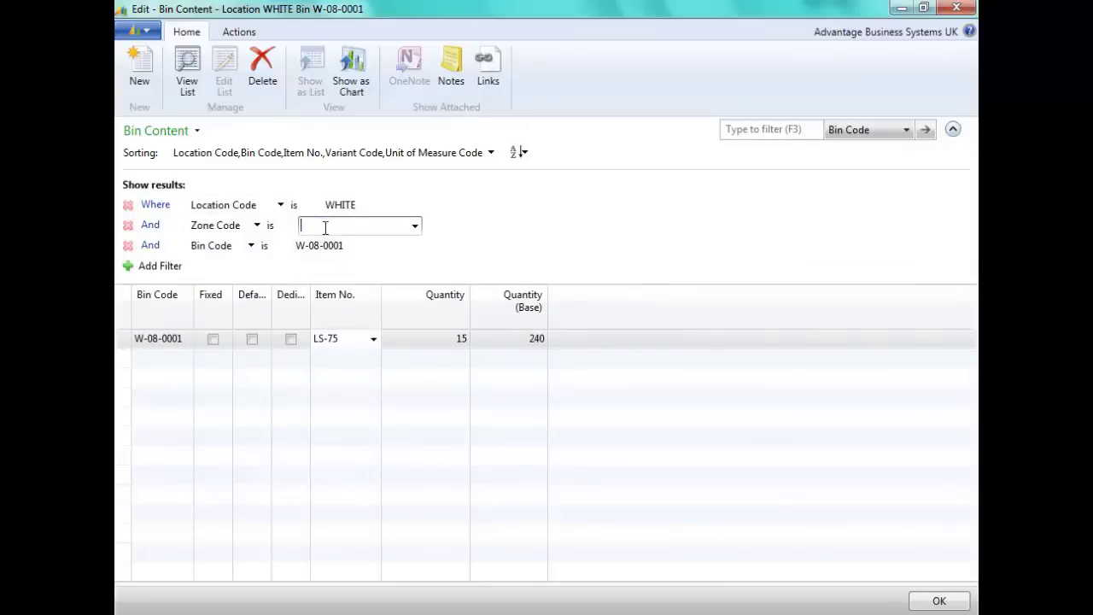
left_click(361, 208)
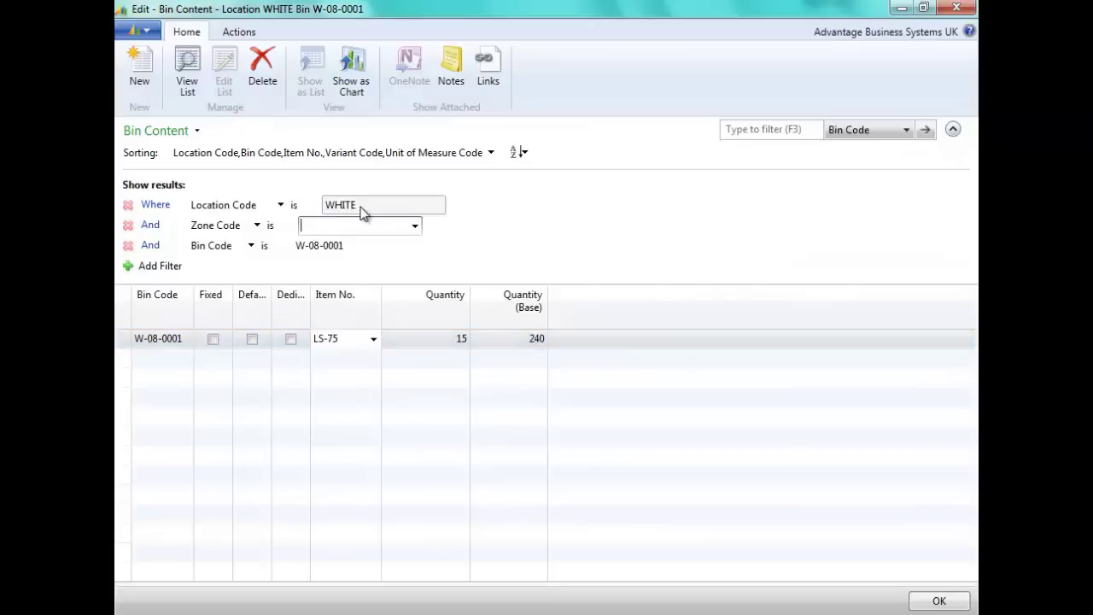
left_click(326, 250)
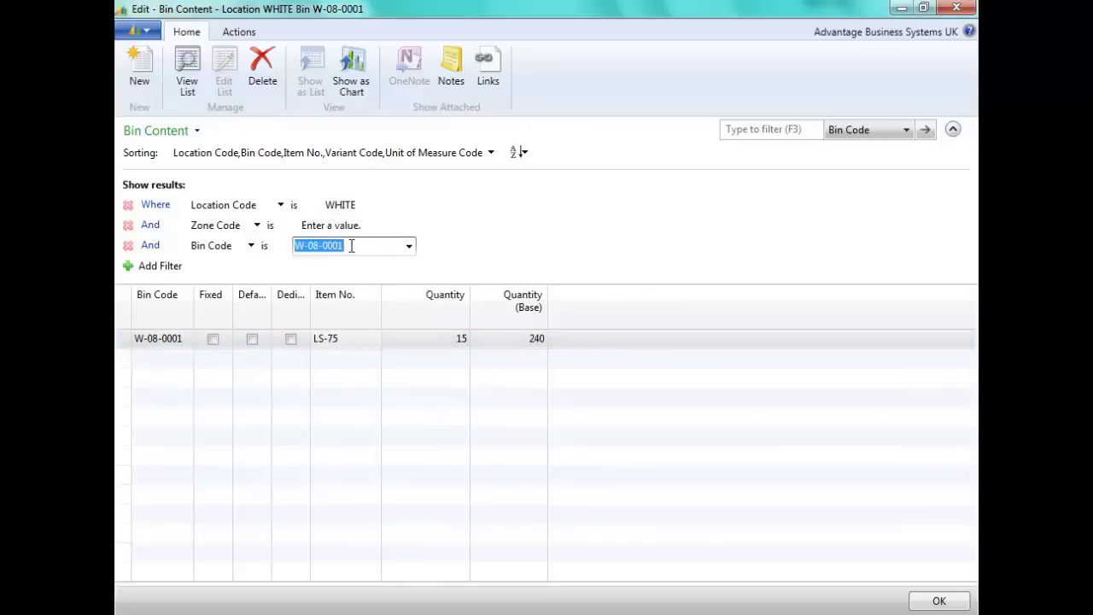
key("BackSpace")
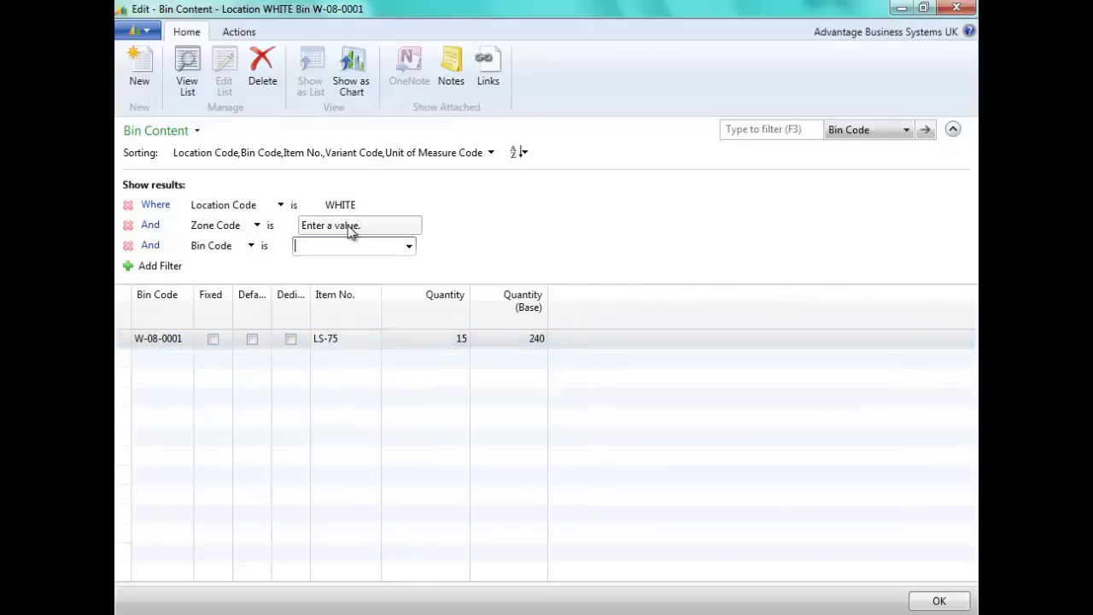
left_click(359, 205)
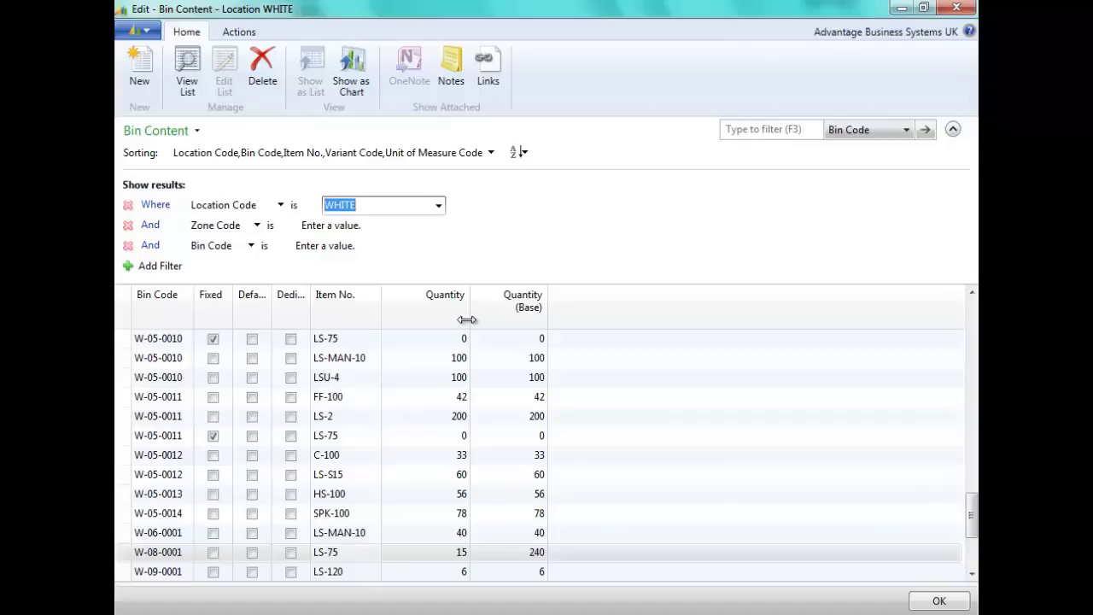
- Close the bin content, bins and zones windows to return to the White Warehouse location card
left_click(239, 36)
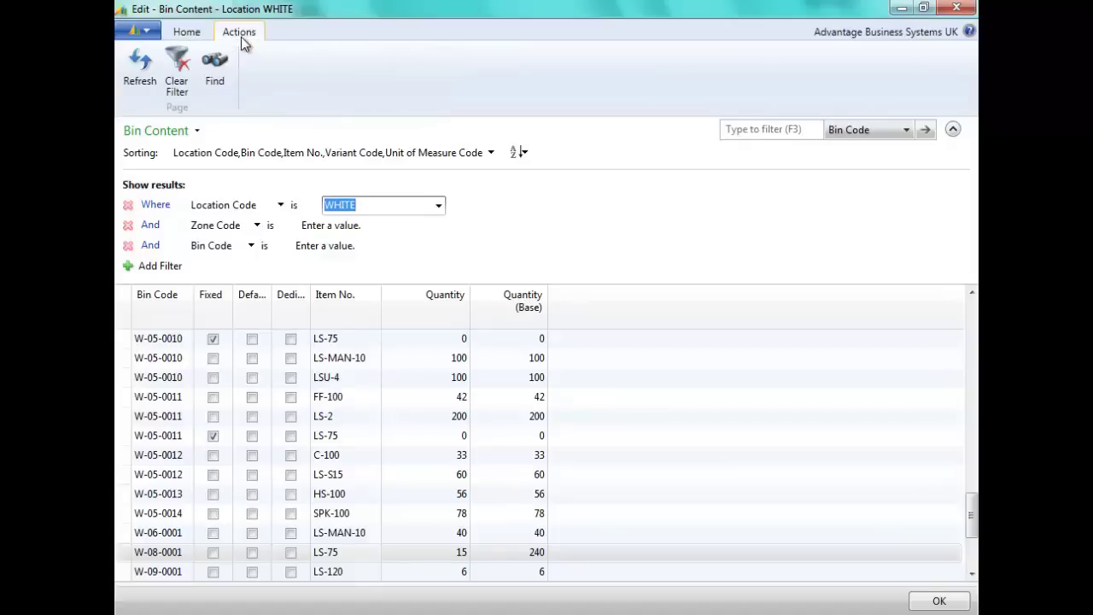
left_click(193, 38)
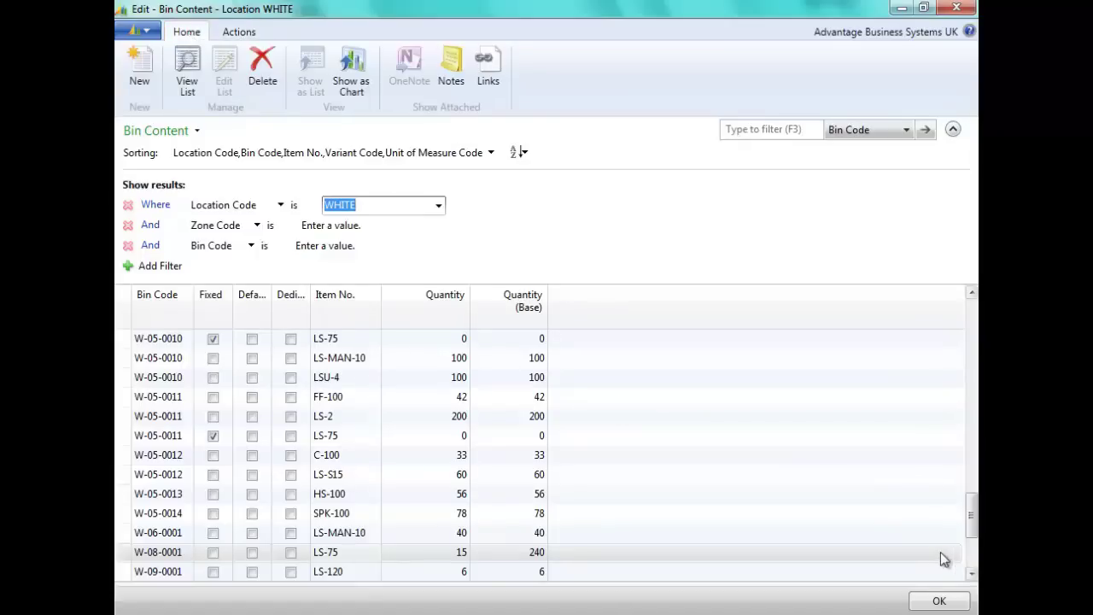
left_click(937, 603)
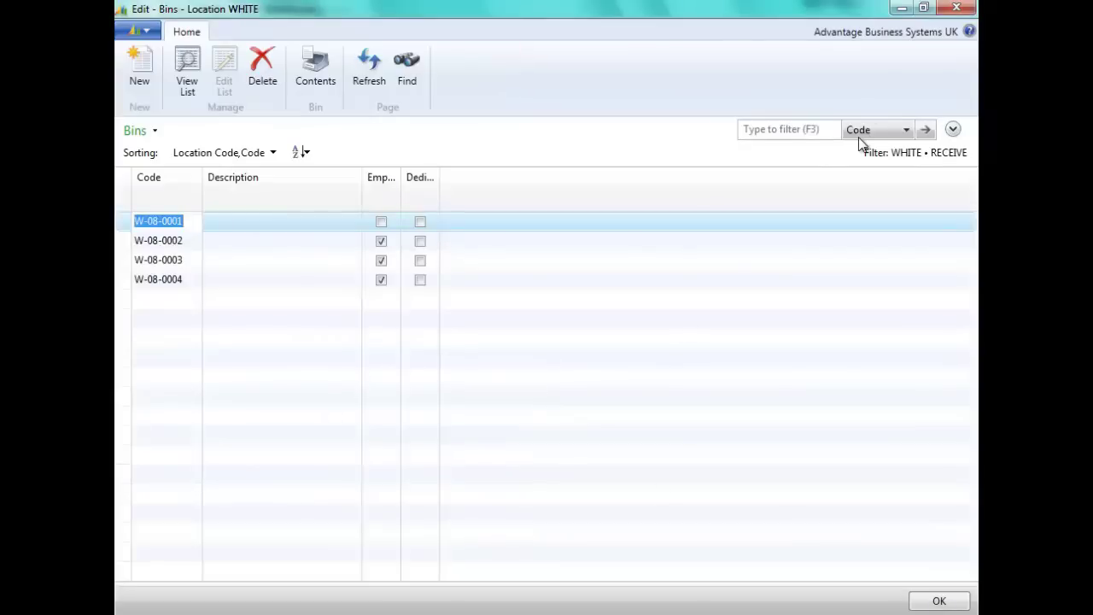
key("Escape")
key("Escape")
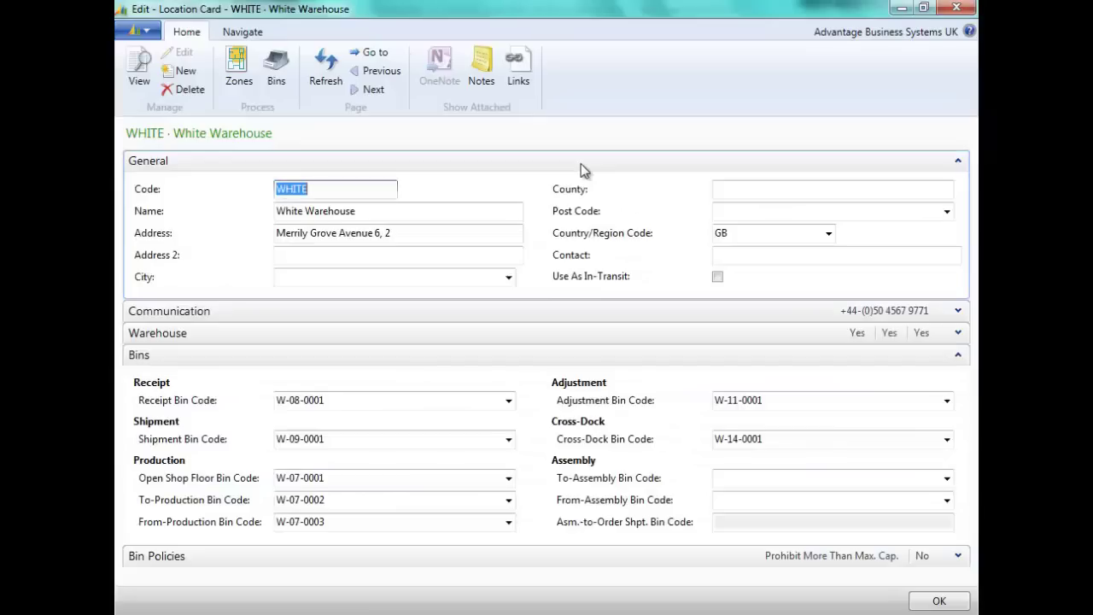
- Reopen the White Warehouse location card, examine the Special Equipment options under its bin policies, and return to the location list
key("Escape")
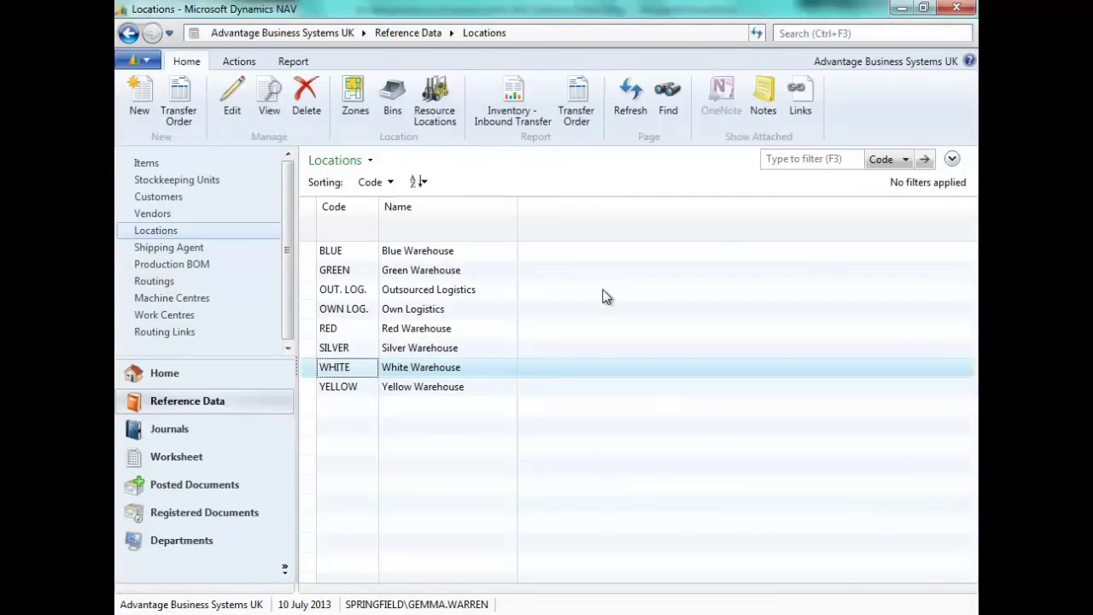
double_click(339, 368)
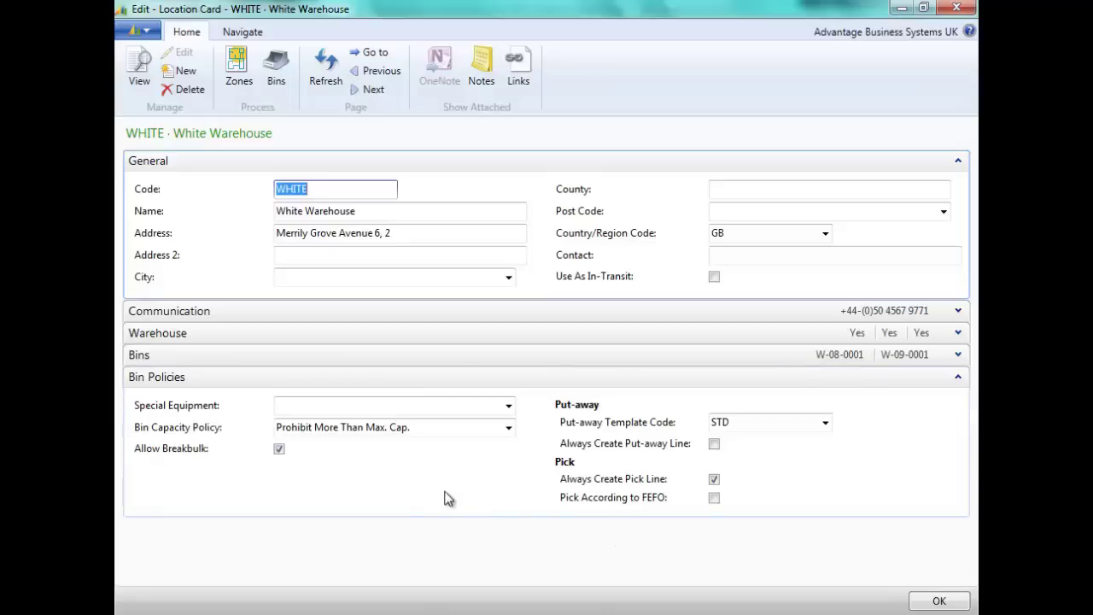
left_click(508, 407)
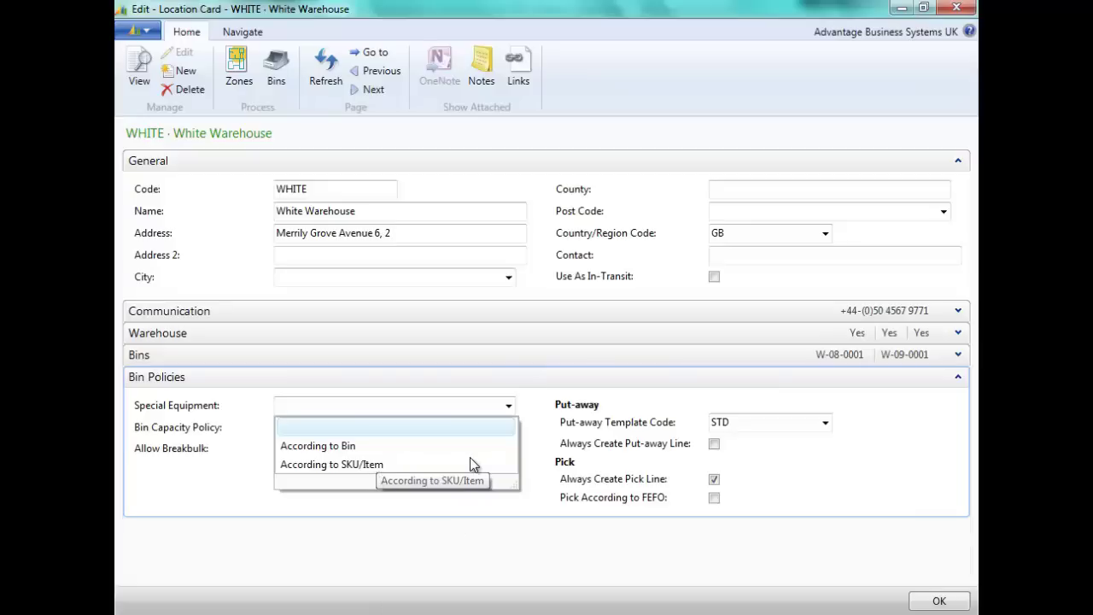
key("Escape")
key("Escape")
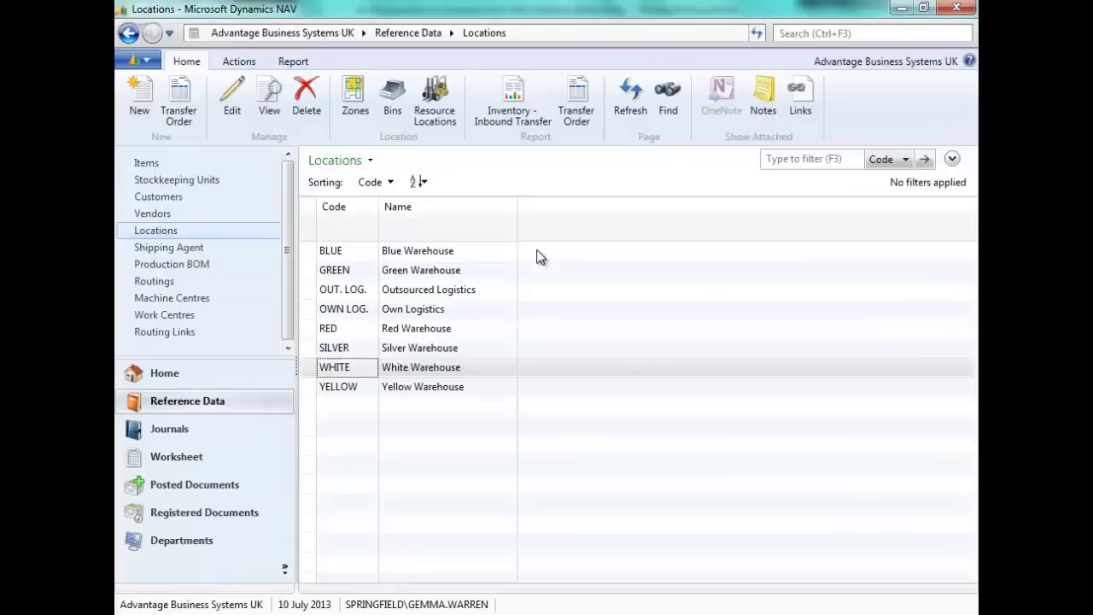
- Open the item list and filter it by No. for LS-75
left_click(151, 165)
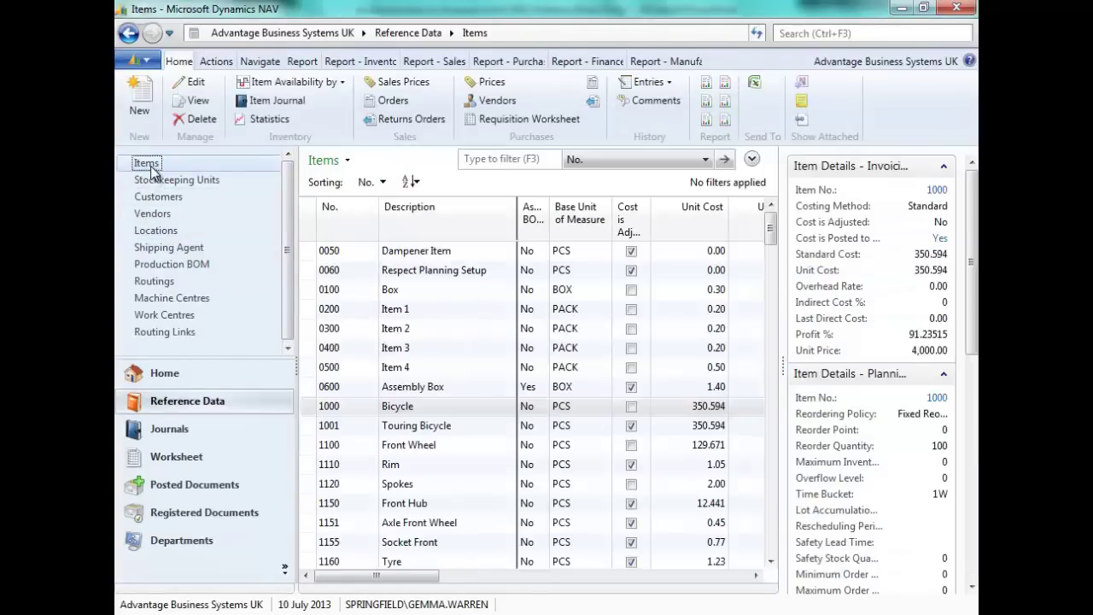
left_click(530, 156)
type("LS")
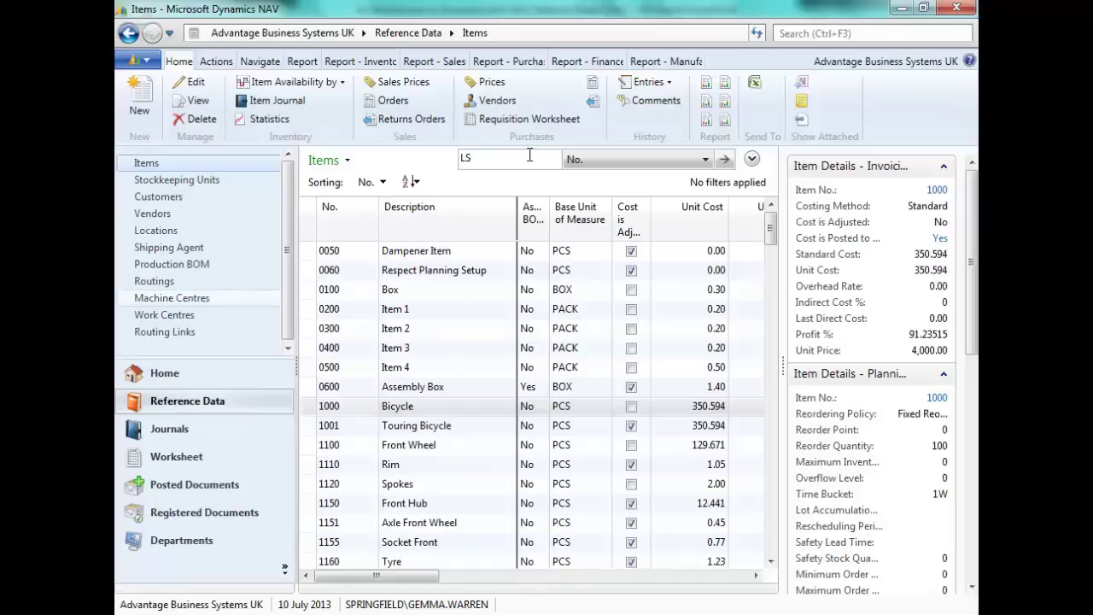
type("-75")
key("Return")
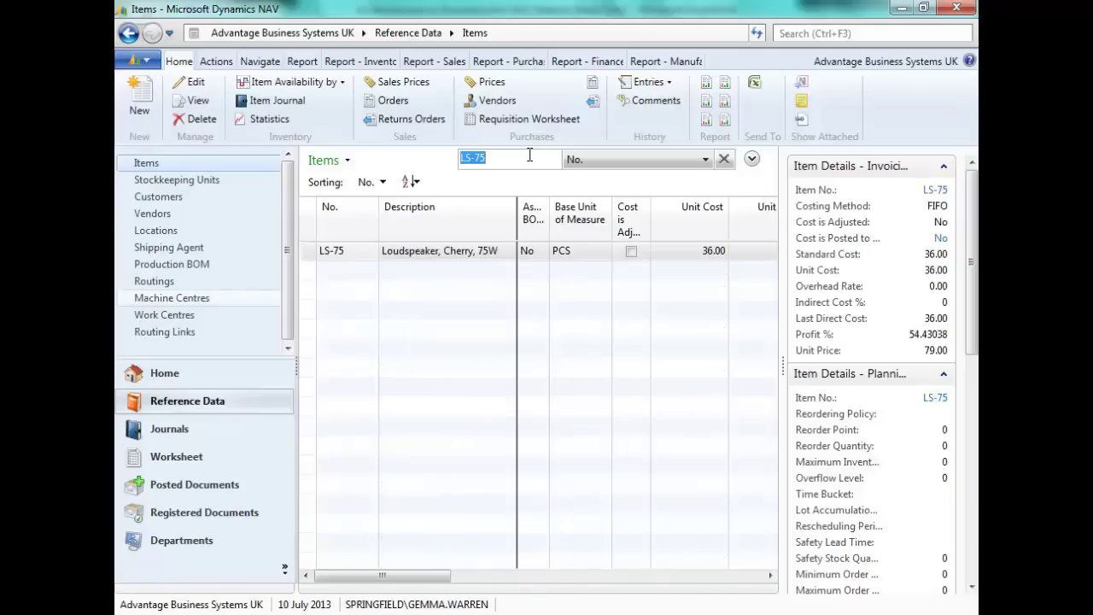
- Open the LS-75 item card, review the Special Equipment Code among its warehouse settings, and close the card
double_click(420, 250)
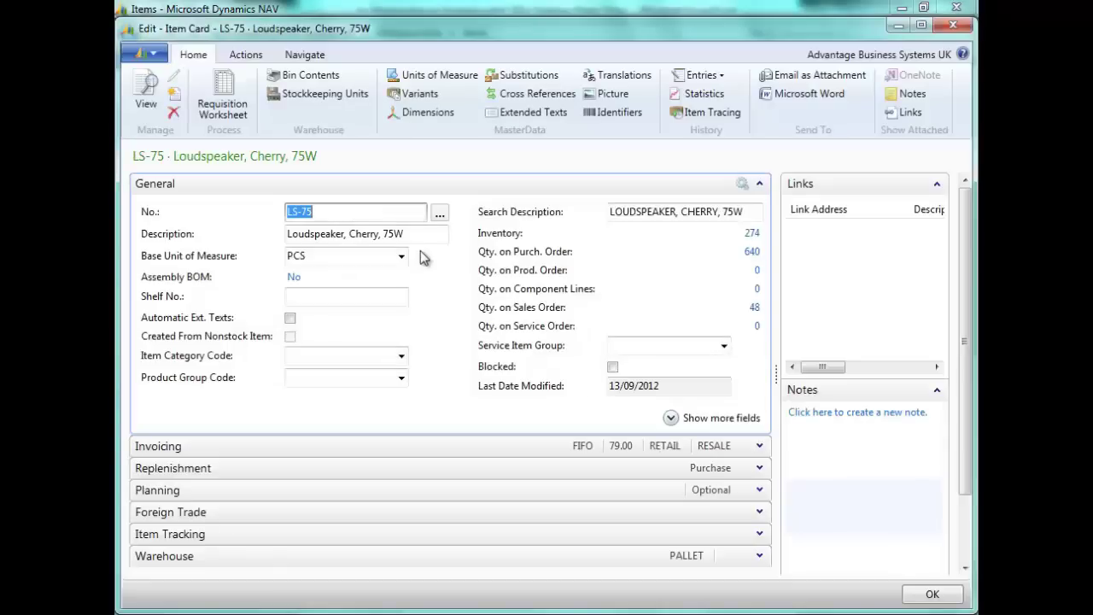
left_click(759, 558)
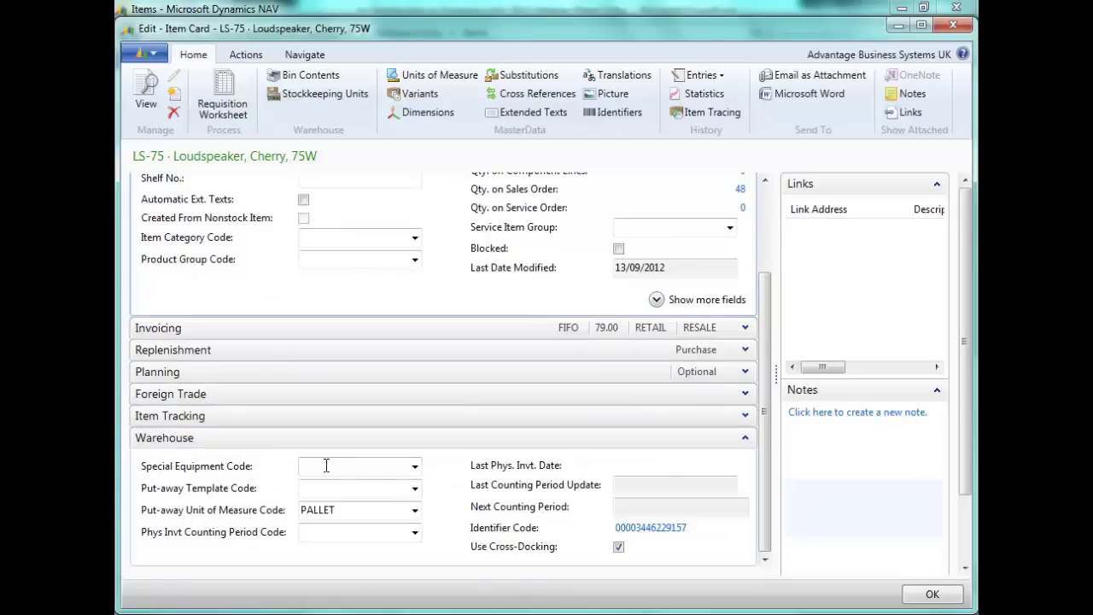
left_click(363, 466)
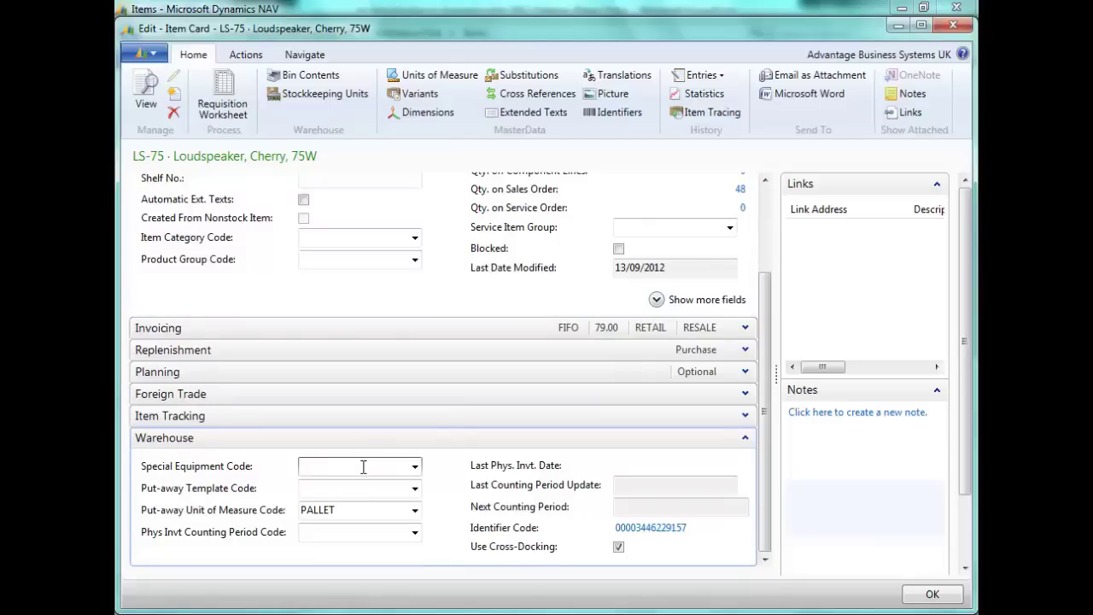
key("Escape")
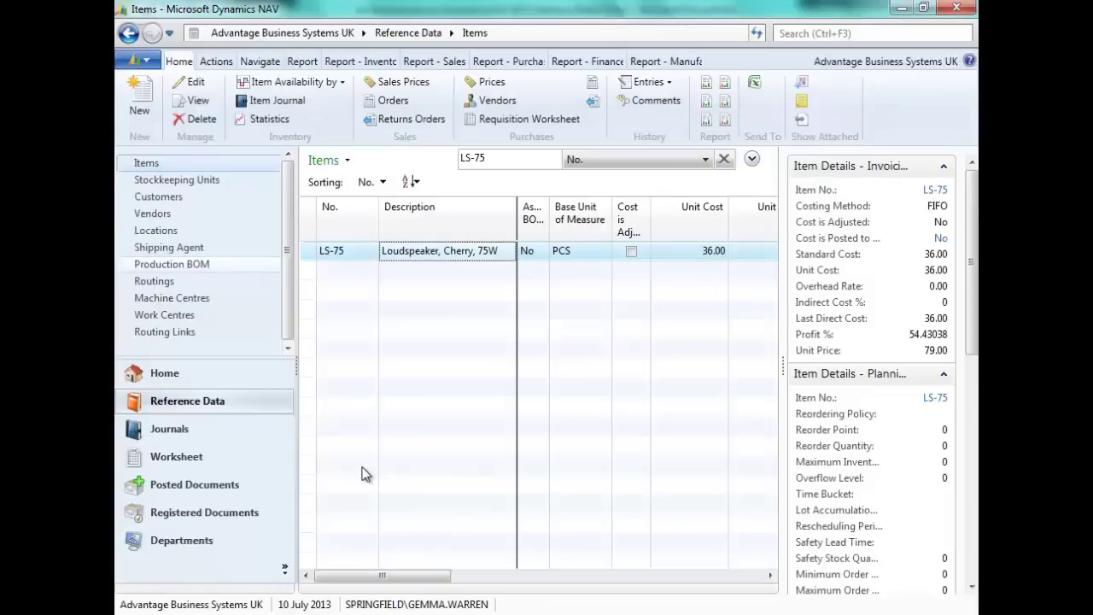
- Open the Blue Warehouse location card from the location list, review its warehouse requirement settings, and close the card
left_click(811, 33)
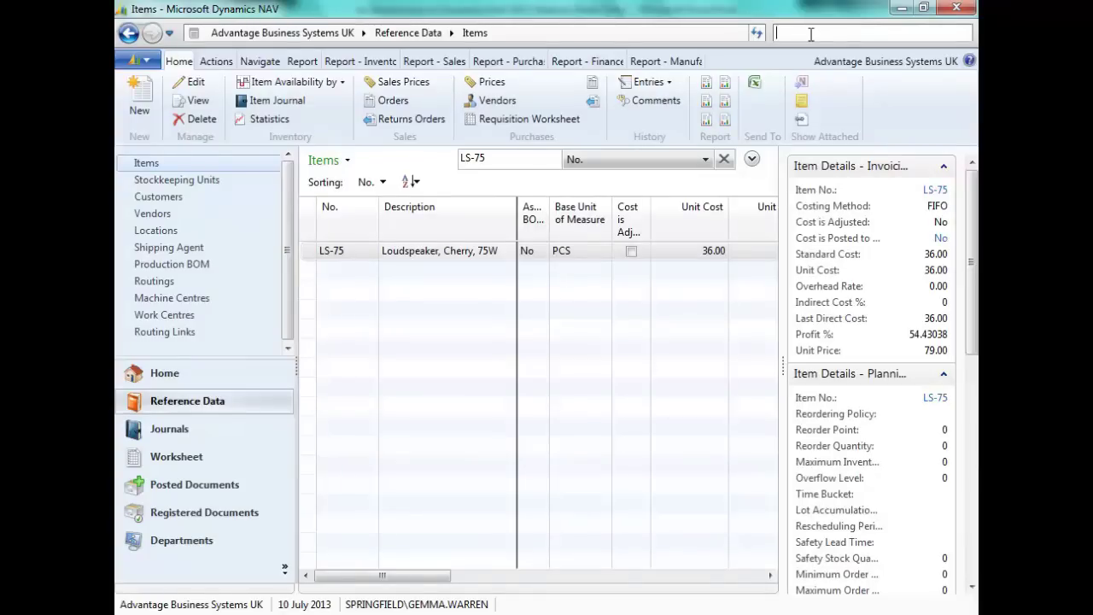
left_click(156, 236)
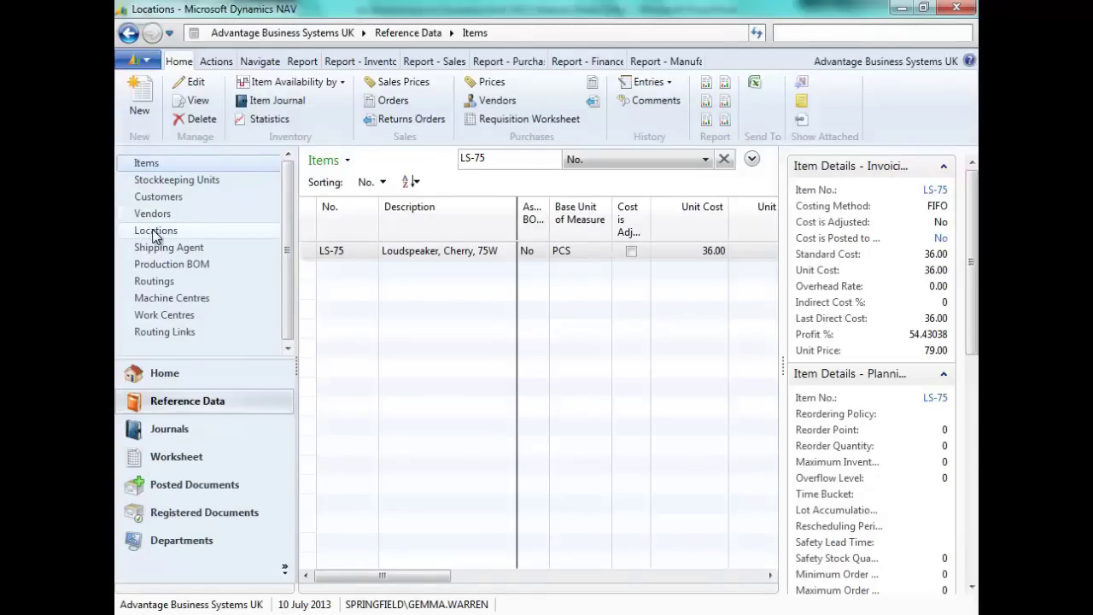
double_click(334, 250)
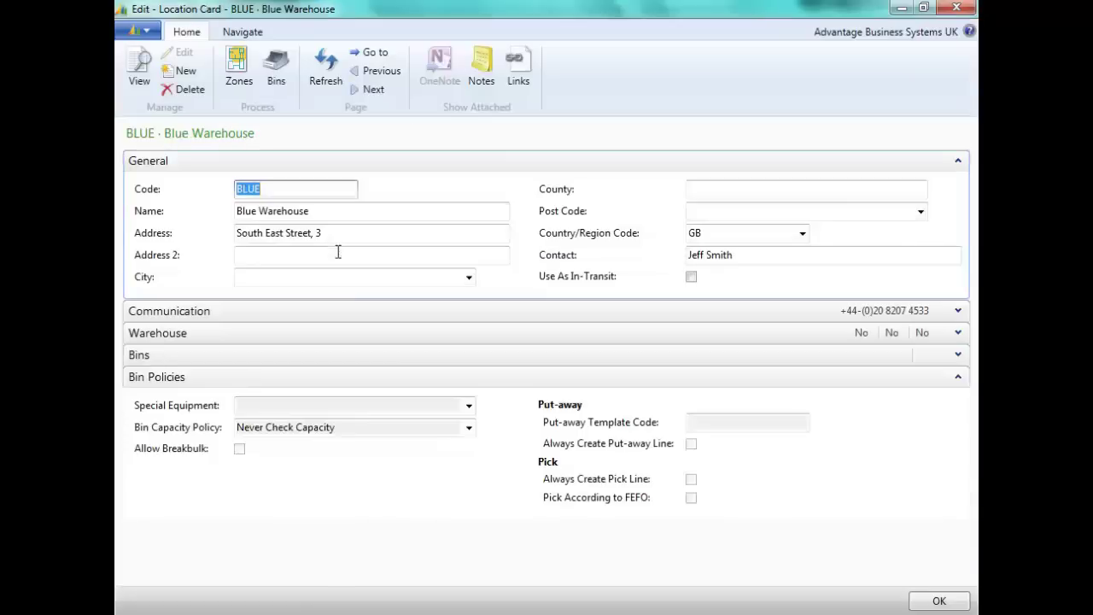
left_click(959, 333)
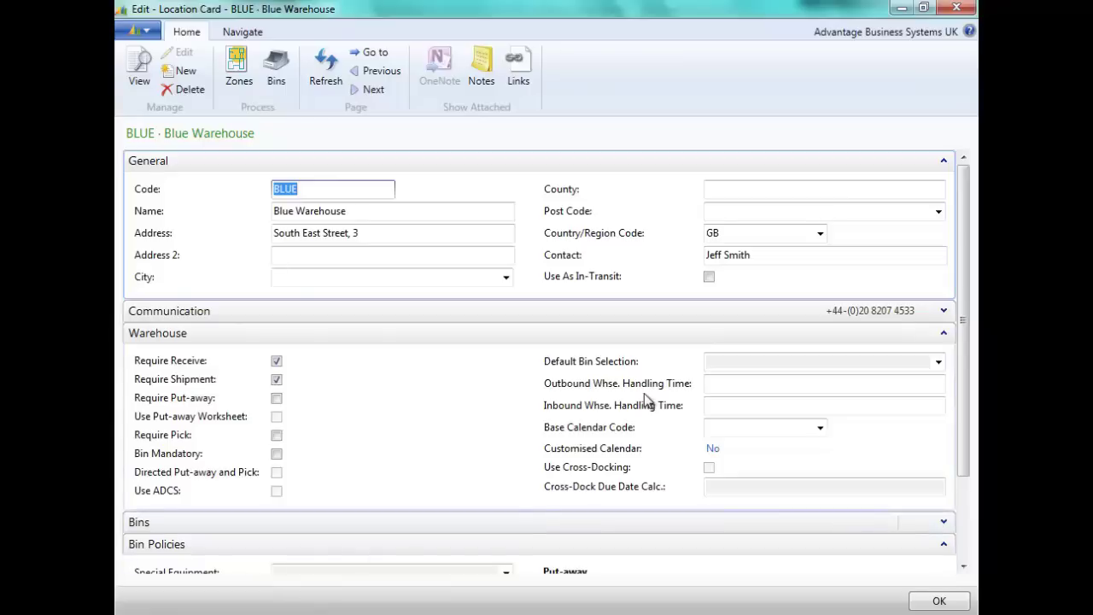
key("Escape")
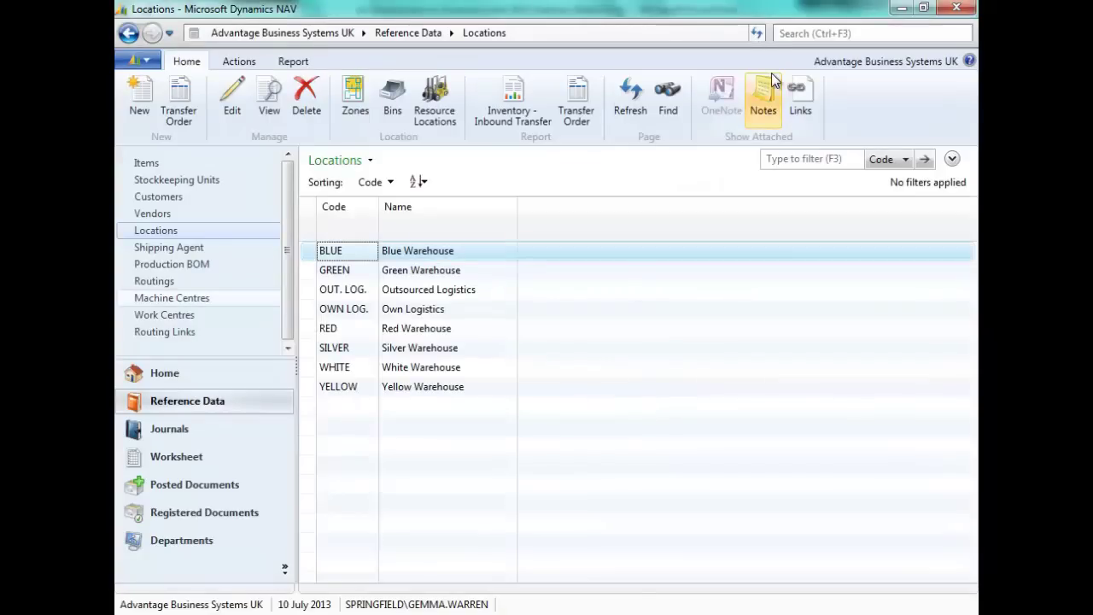
- Search for "sales" to reach the Sales Orders list and open the first order for The Cannon Group PLC
left_click(827, 35)
type("sales")
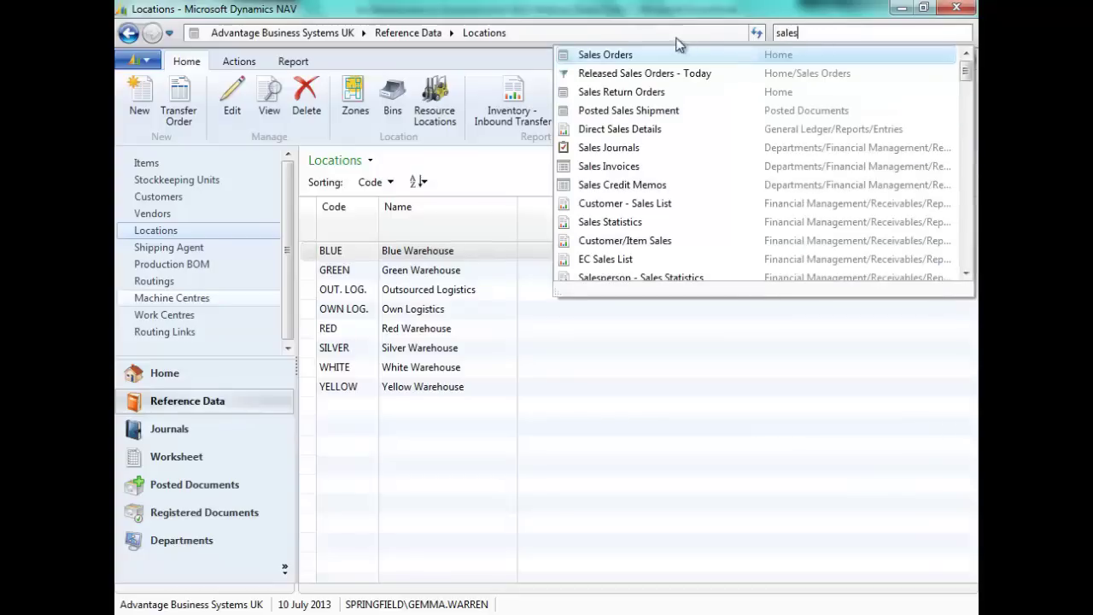
left_click(618, 54)
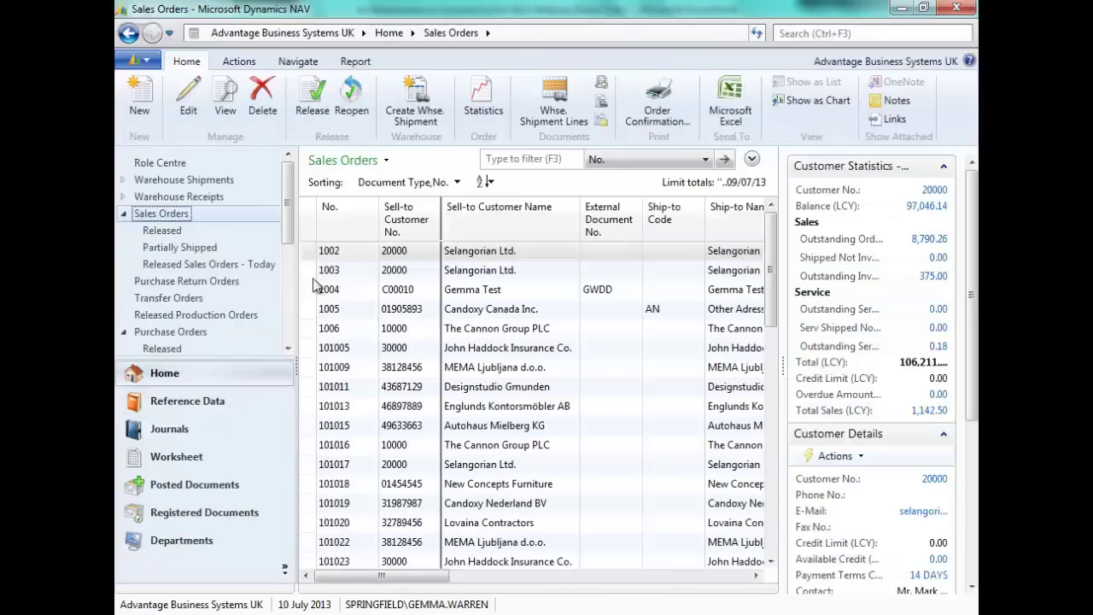
double_click(345, 332)
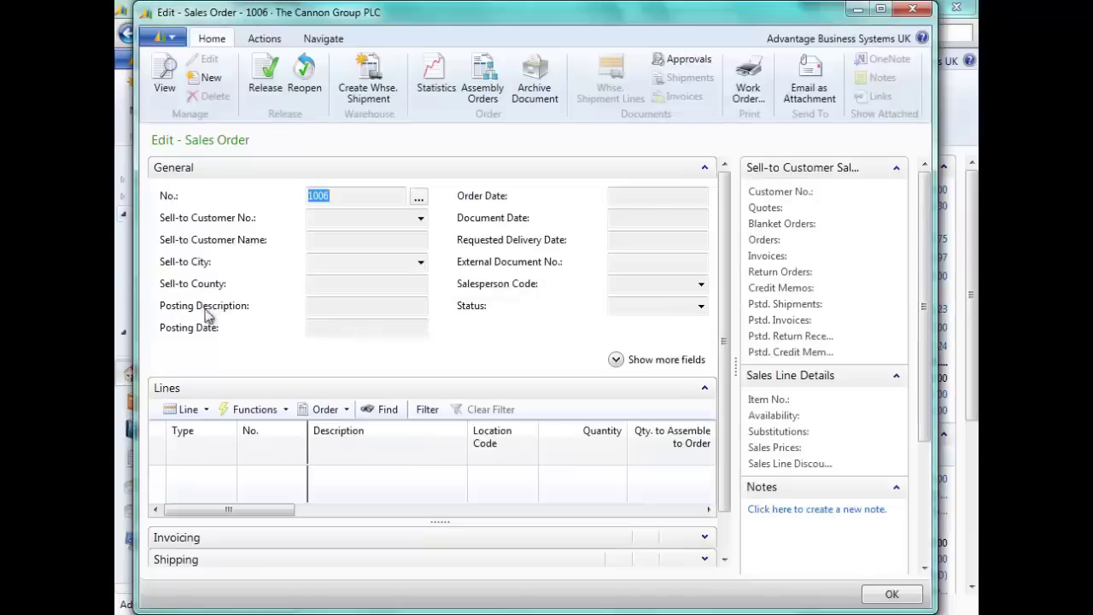
- Set the quantity of the ATHENS Desk line at location BLUE to 5 and accept the availability check
left_click(272, 479)
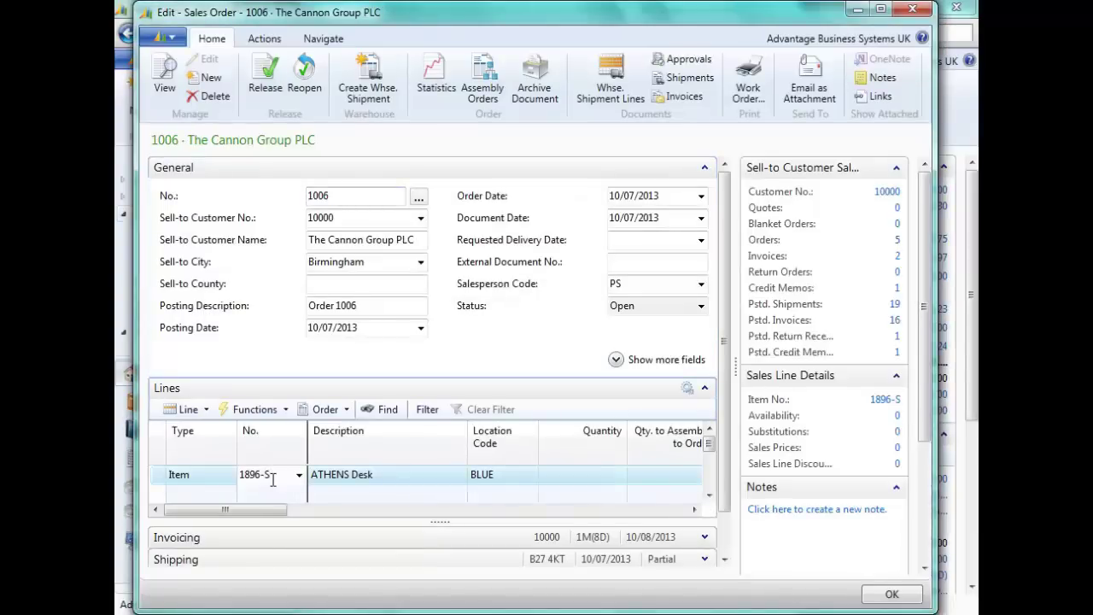
left_click(501, 476)
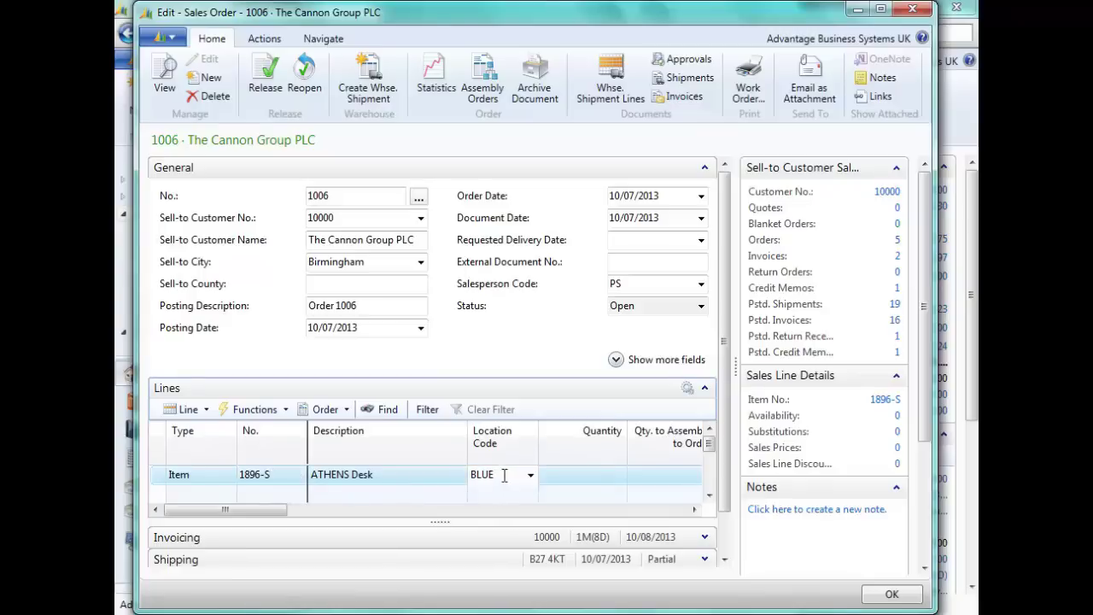
left_click(568, 477)
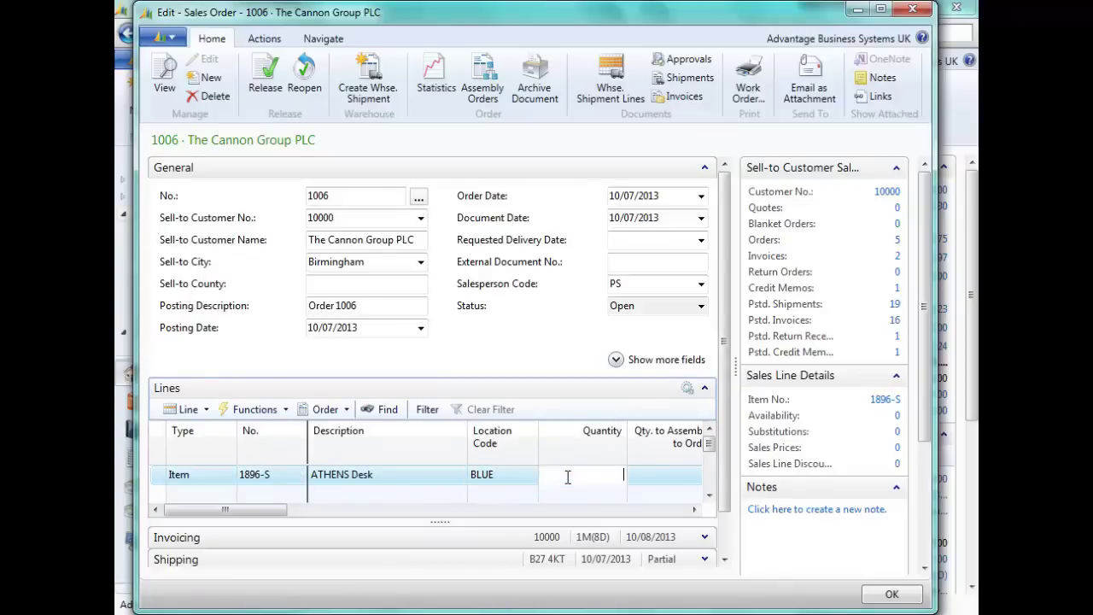
key("Tab")
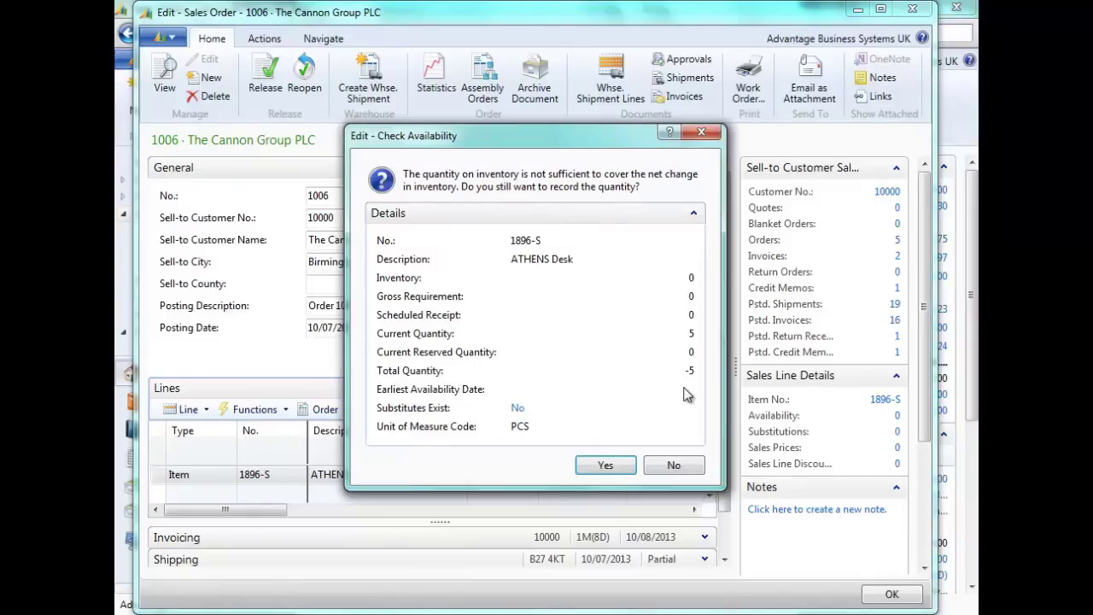
left_click(606, 465)
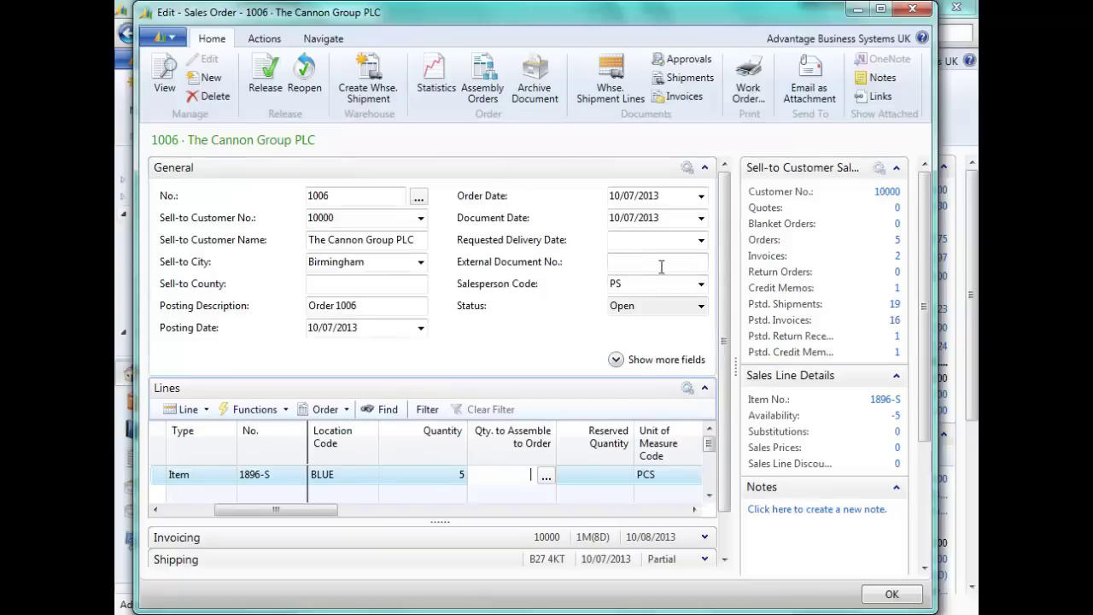
- Set the ATHENS Desk line's Shipment Date to 11/07/2013, then close the sales order, accepting the availability check
left_click(693, 510)
left_click(693, 510)
left_click(694, 510)
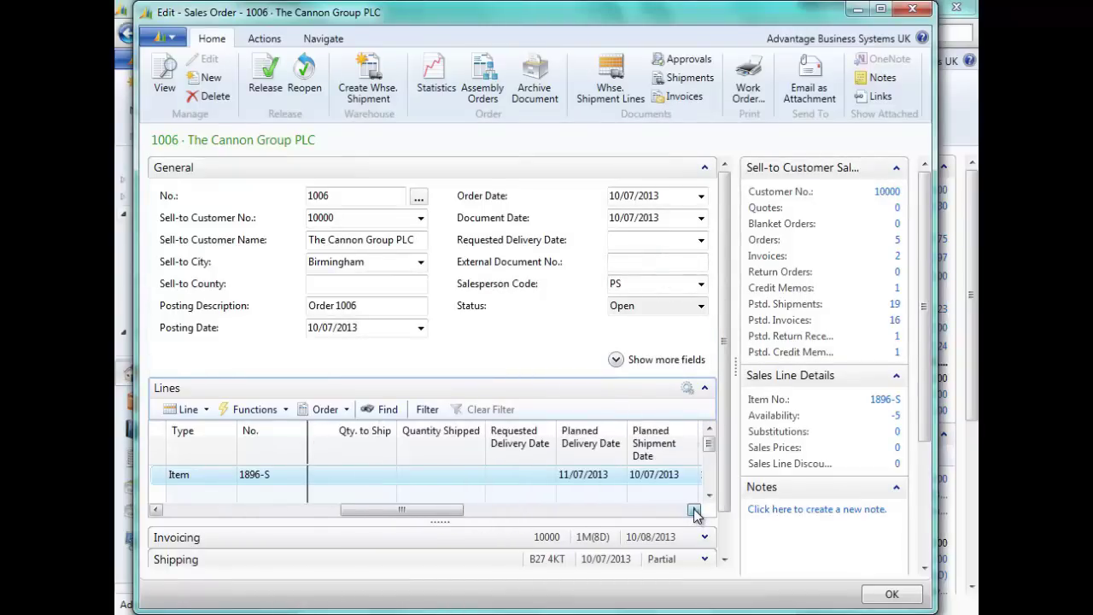
left_click(693, 510)
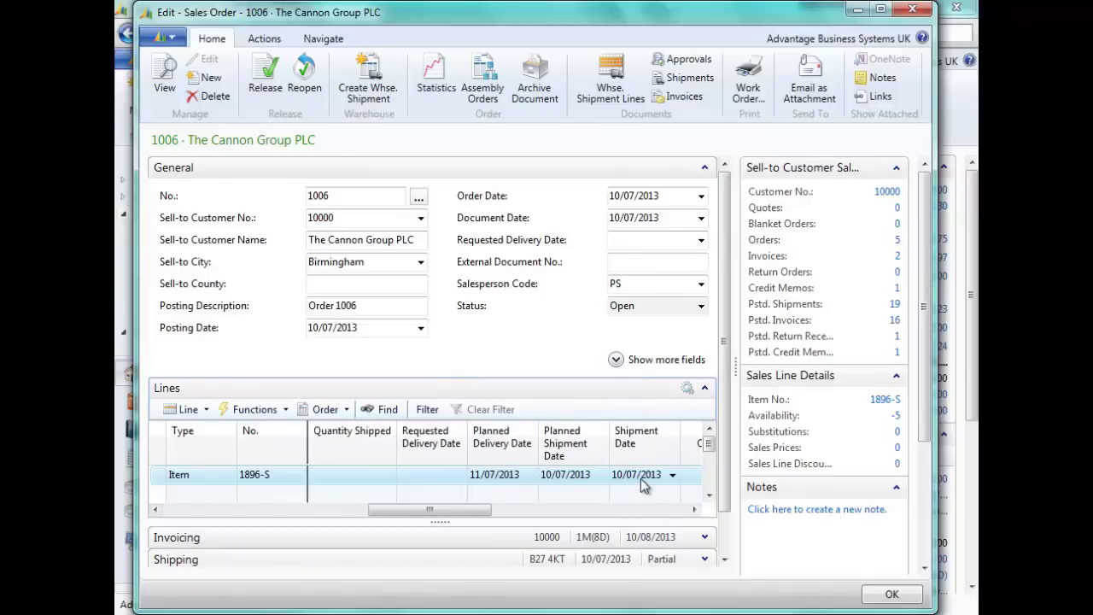
left_click(671, 477)
left_click(672, 475)
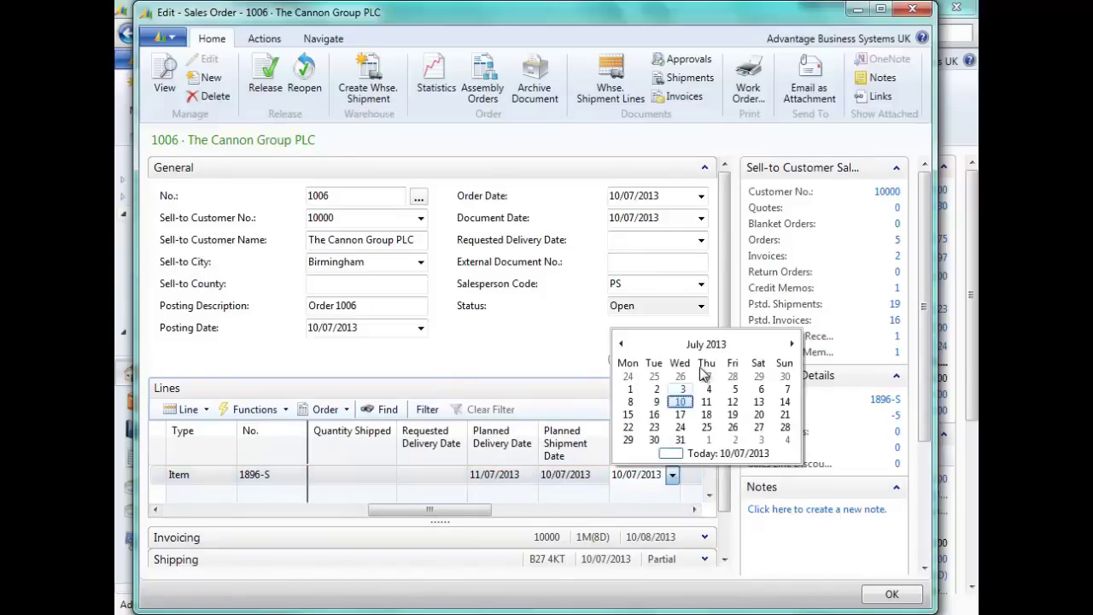
left_click(706, 402)
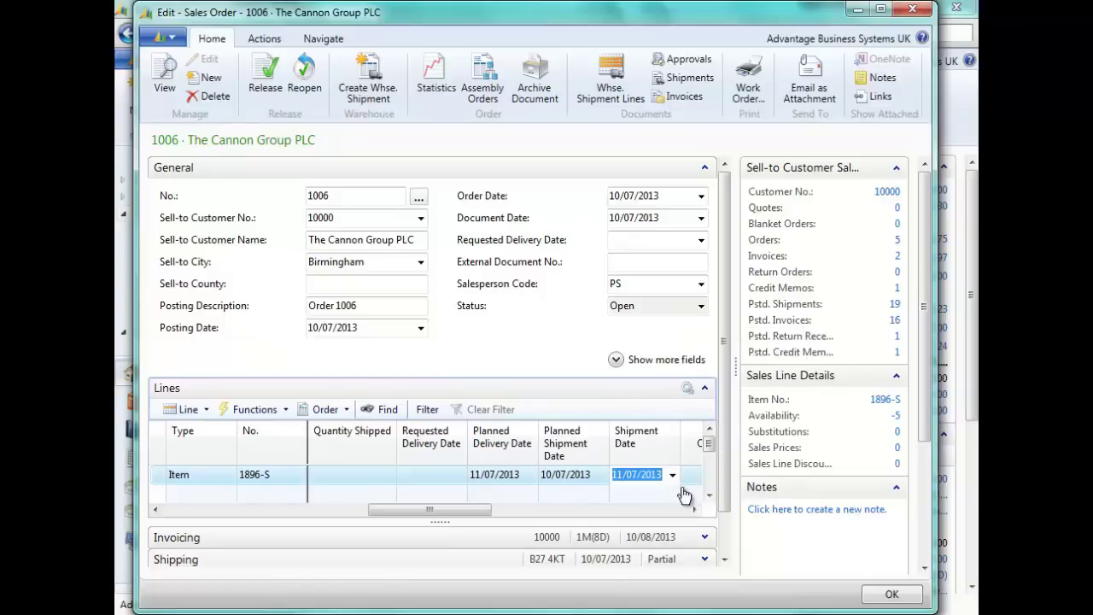
left_click(874, 596)
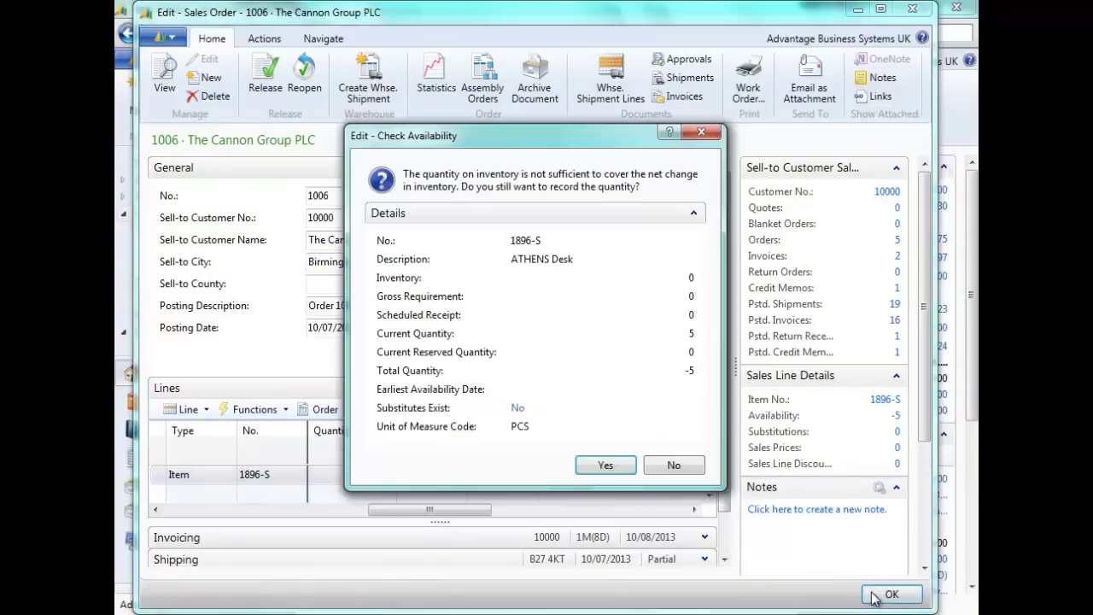
left_click(612, 472)
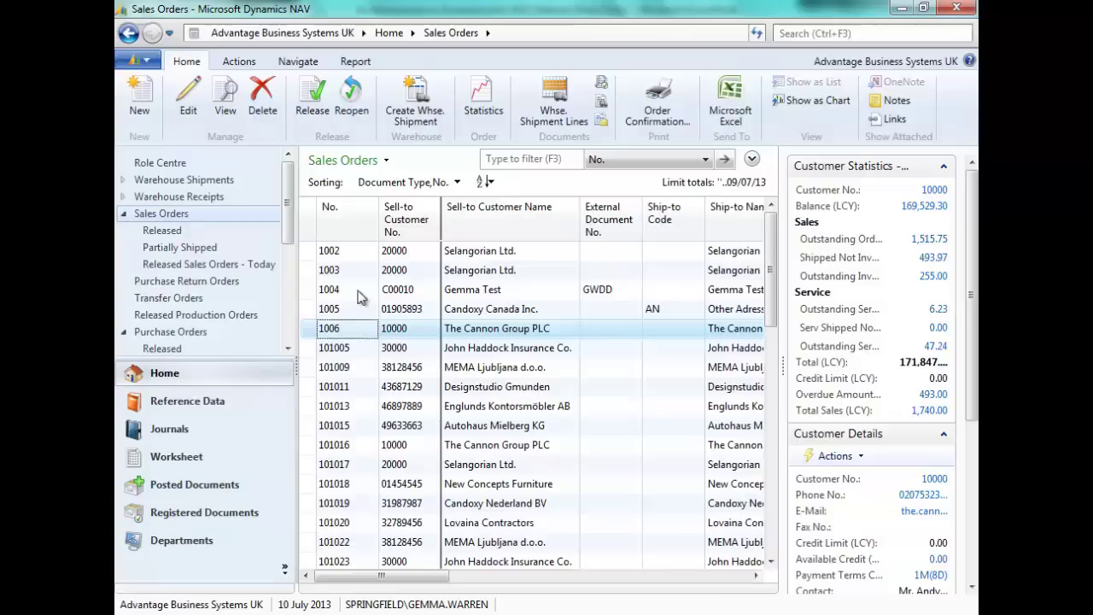
- Reopen the same Cannon Group PLC order to review its ATHENS Desk line, and close it again
double_click(339, 334)
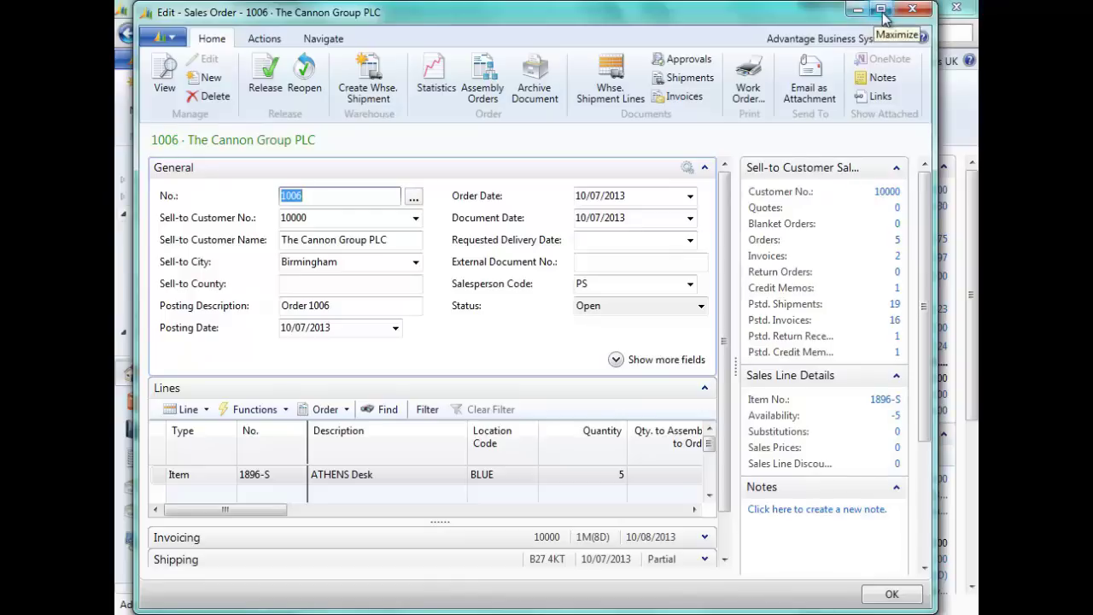
left_click(912, 8)
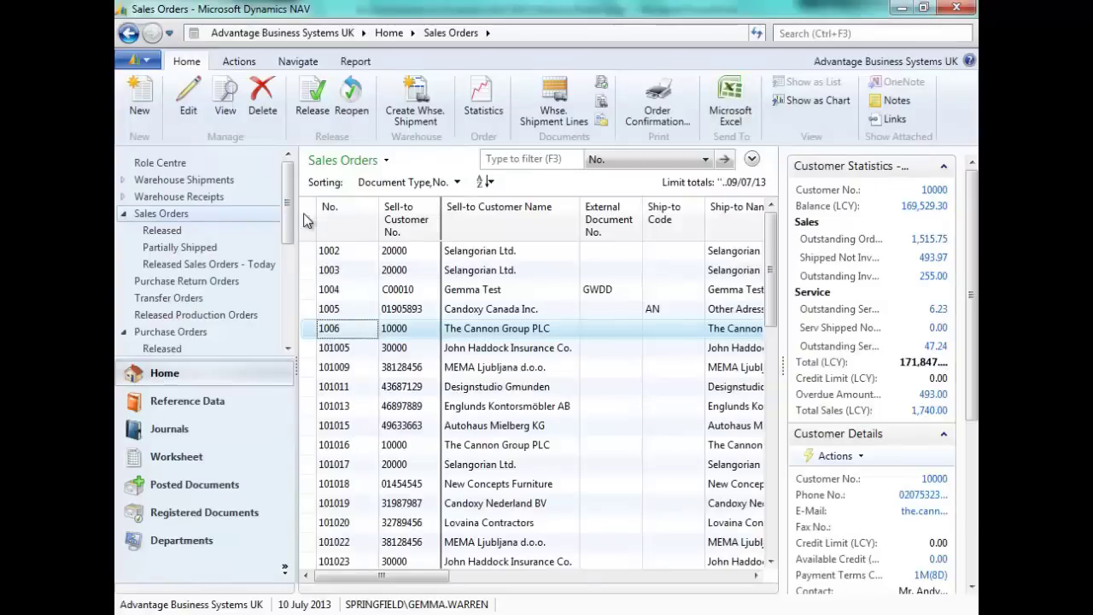
- Open the Items list in the reference data, filter it by item number 1896 and select the ATHENS Desk
left_click(210, 401)
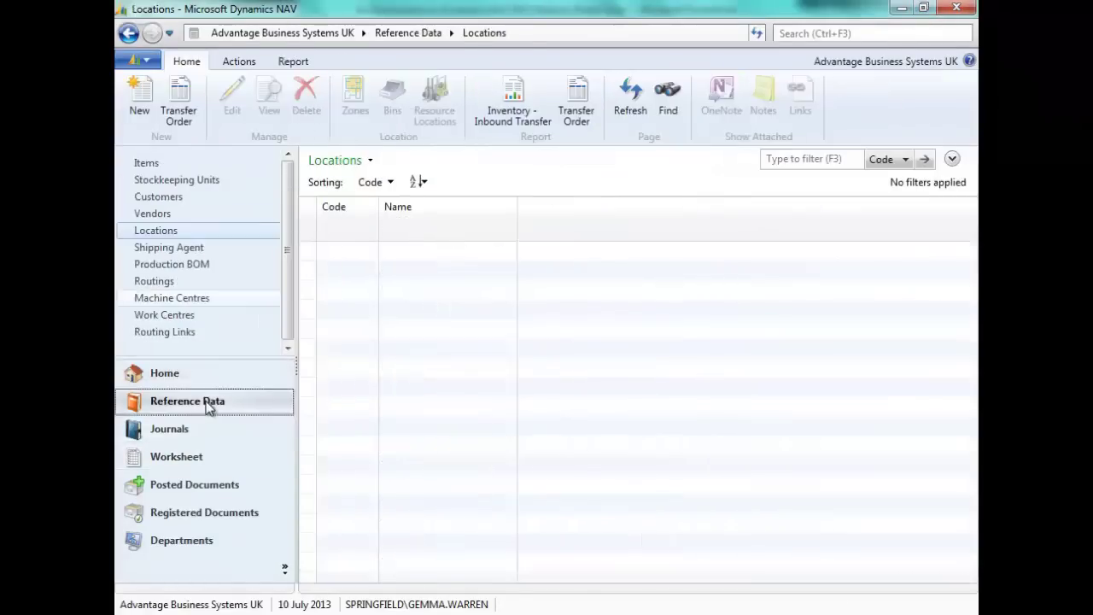
left_click(147, 163)
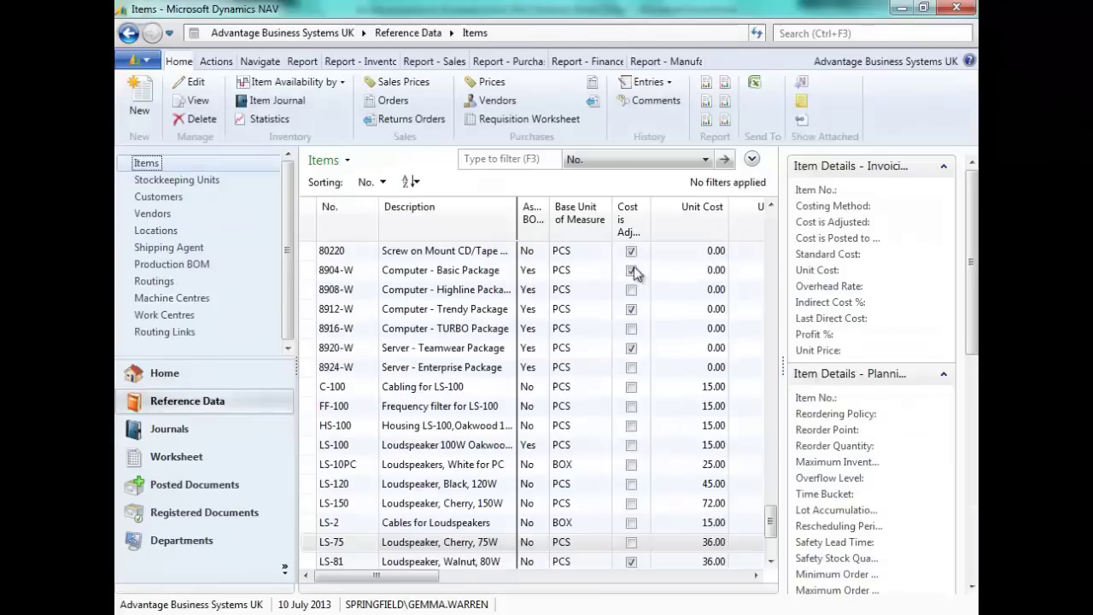
left_click(529, 160)
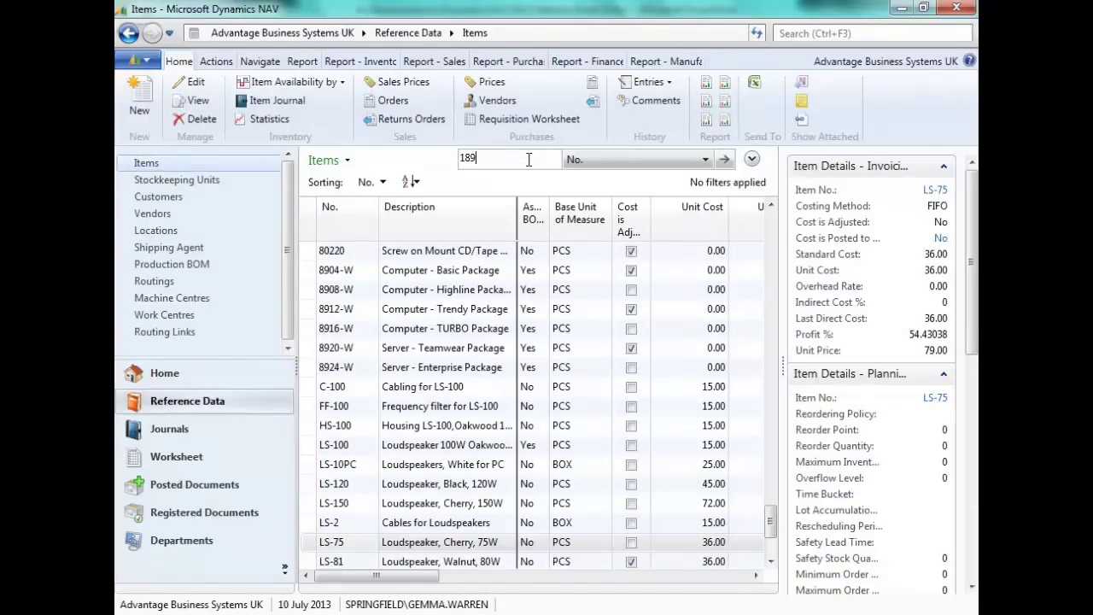
key("Return")
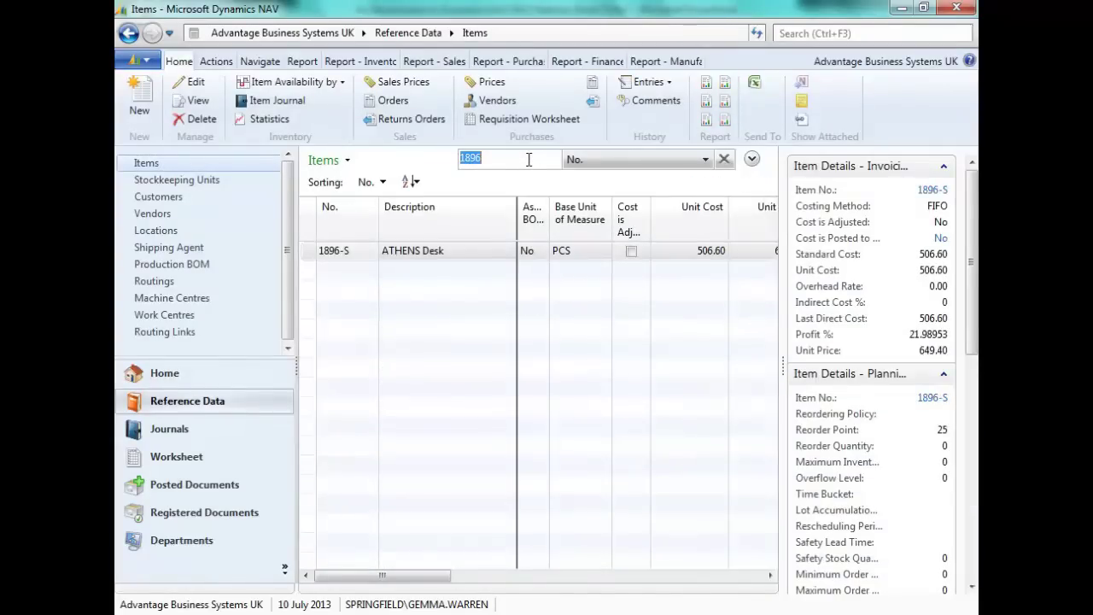
left_click(425, 256)
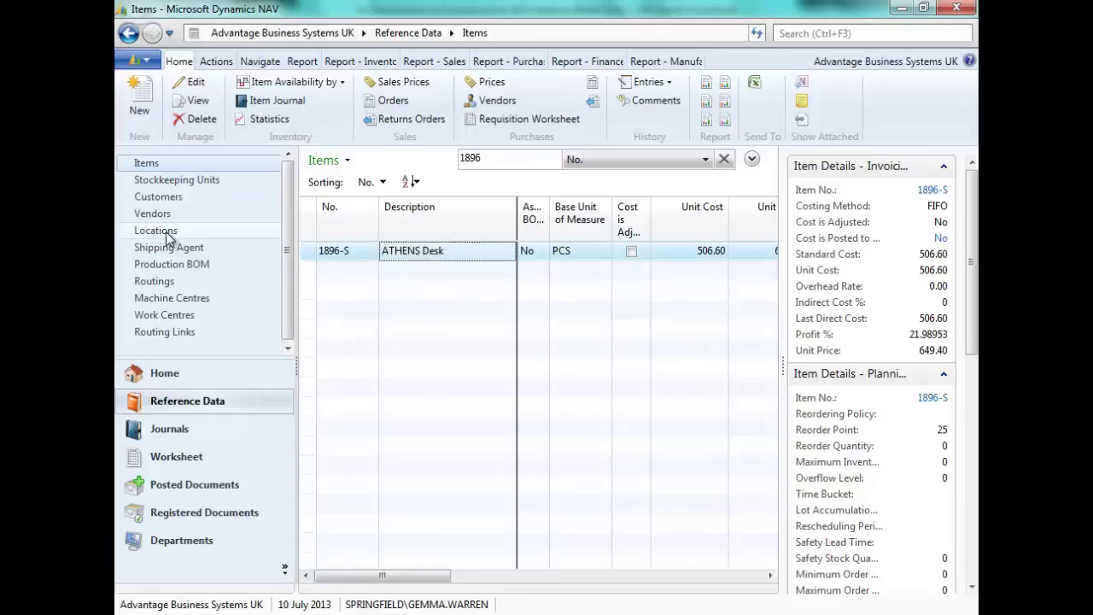
- Show the Items by Location matrix for the ATHENS Desk with column set BLUE..YELLOW and maximize its window
left_click(320, 82)
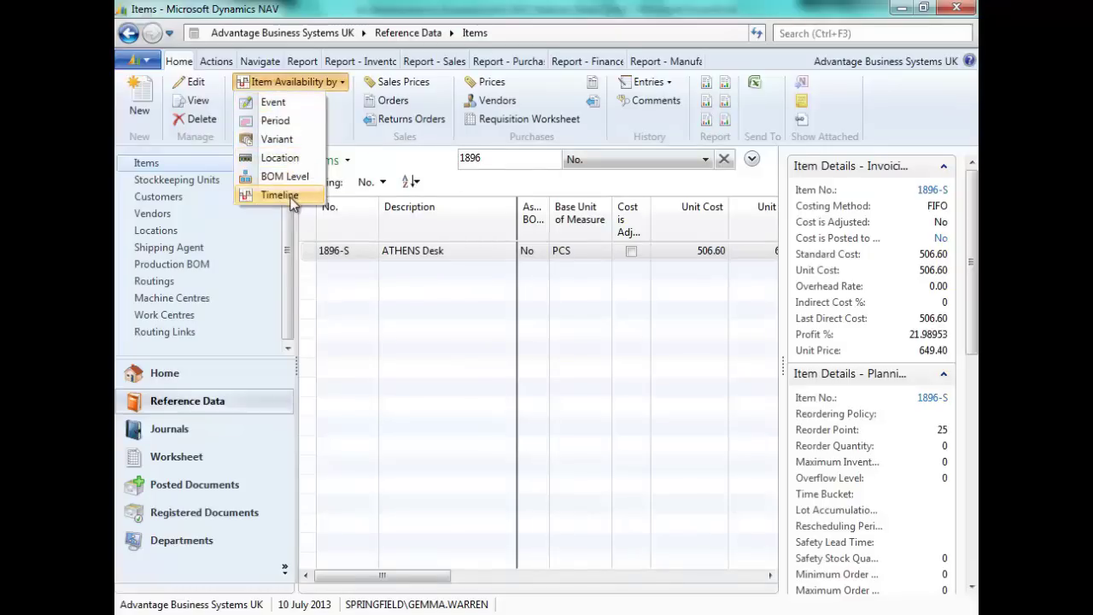
left_click(341, 104)
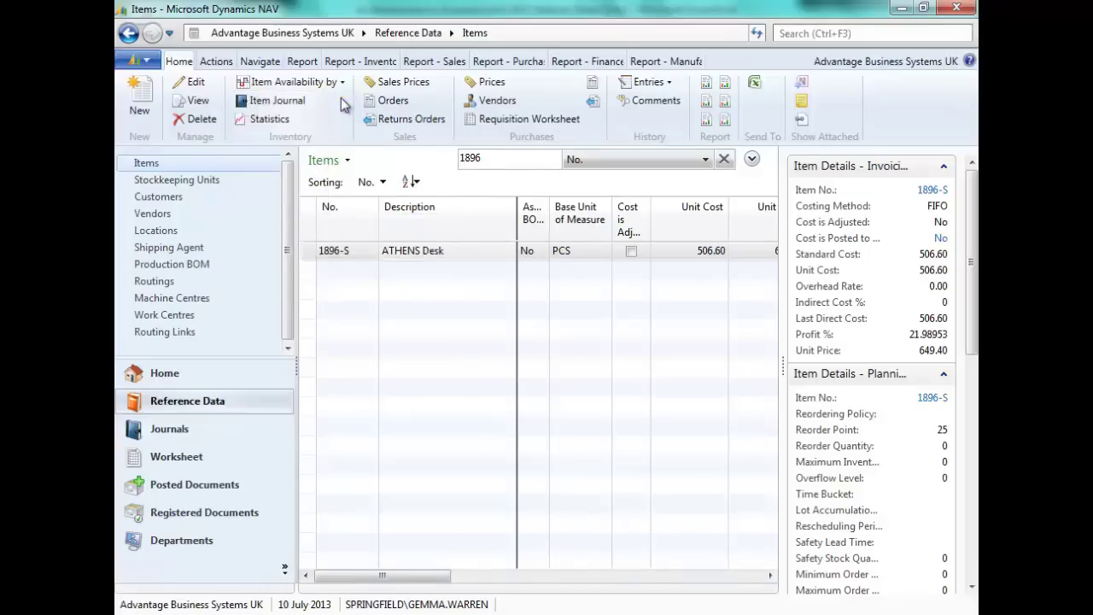
left_click(260, 61)
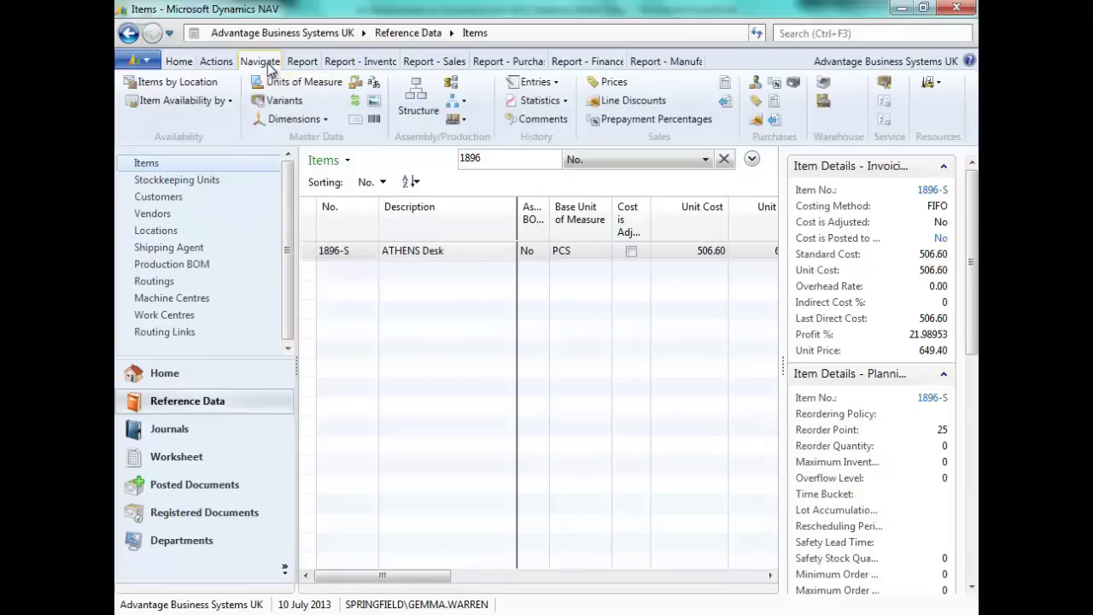
left_click(190, 88)
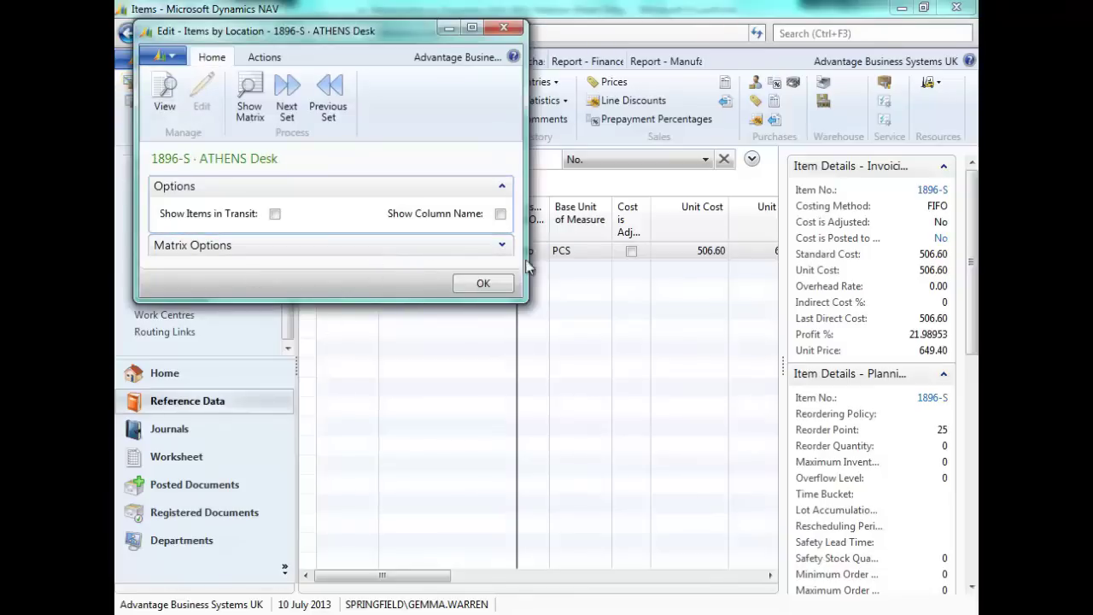
left_click(502, 245)
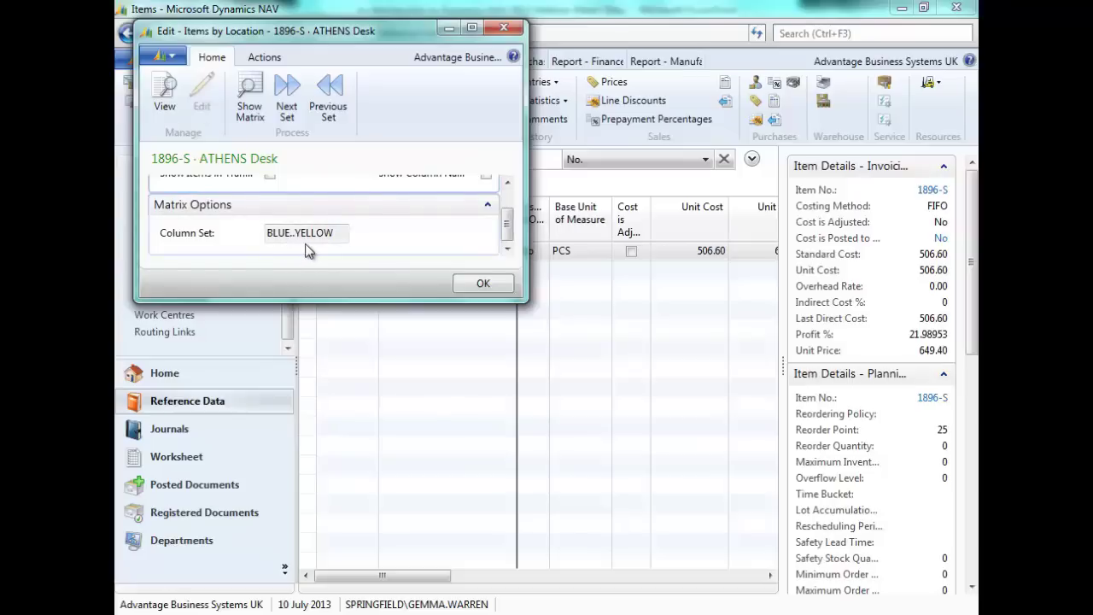
left_click(245, 93)
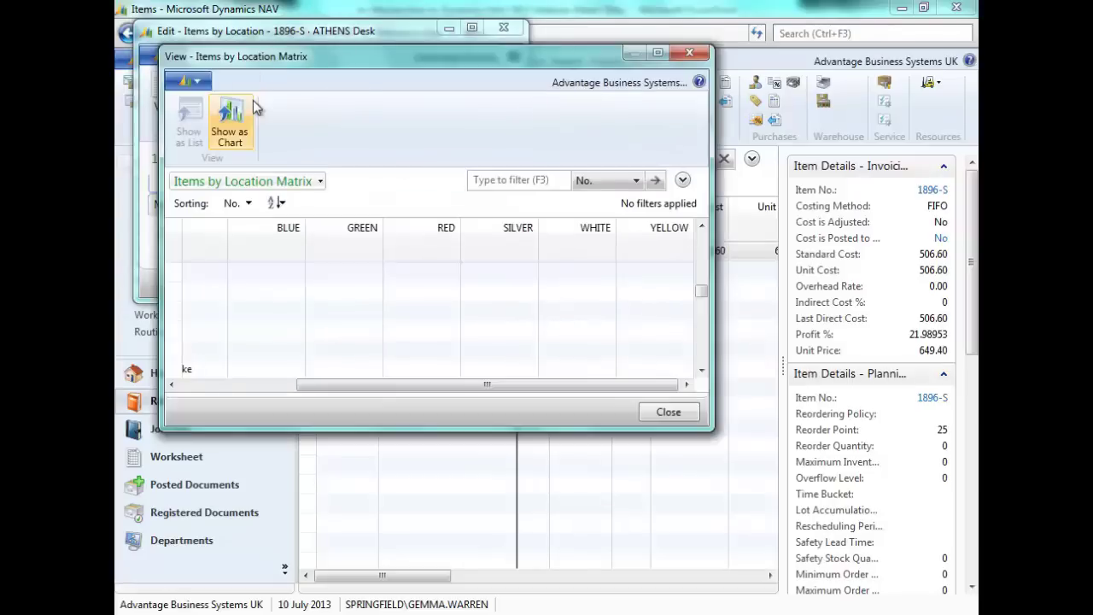
left_click(658, 52)
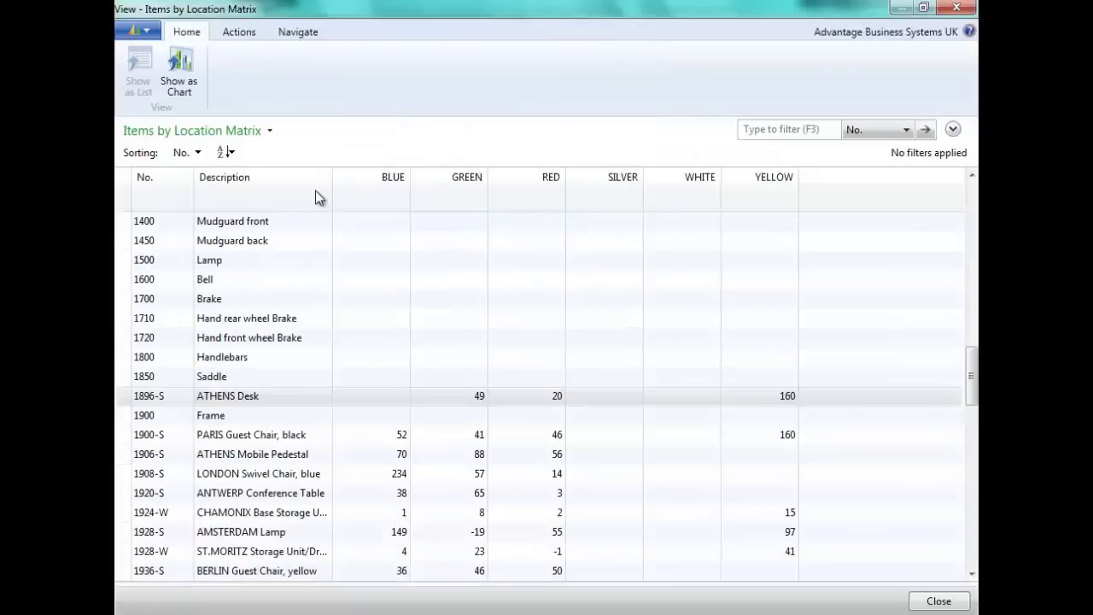
- Filter the location matrix by item number 1896 to check stock per warehouse, then clear the filter and close the matrix and its options
left_click(769, 128)
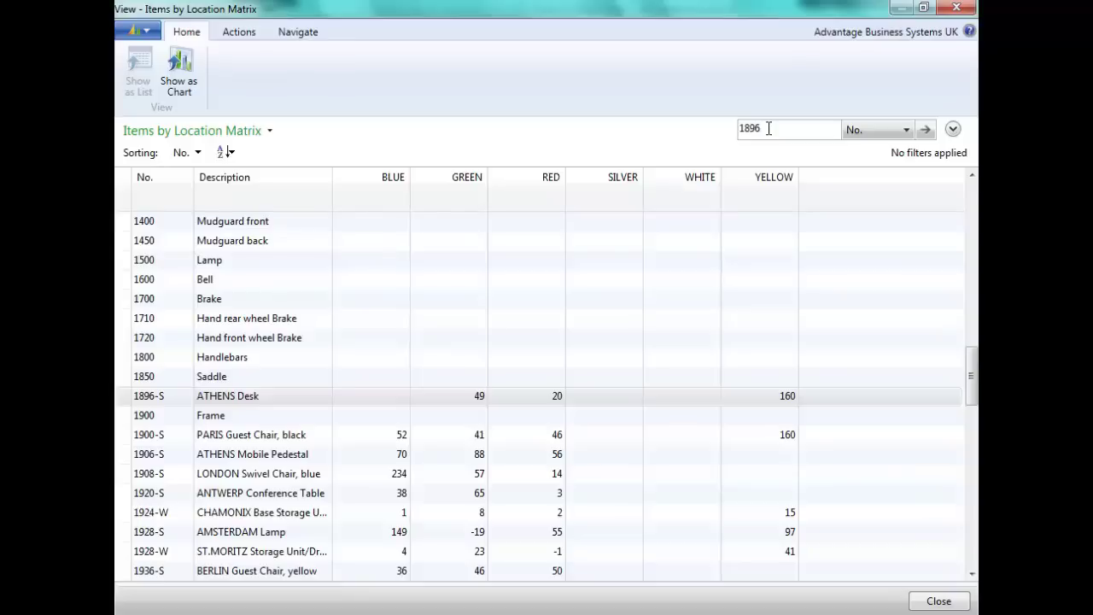
key("Return")
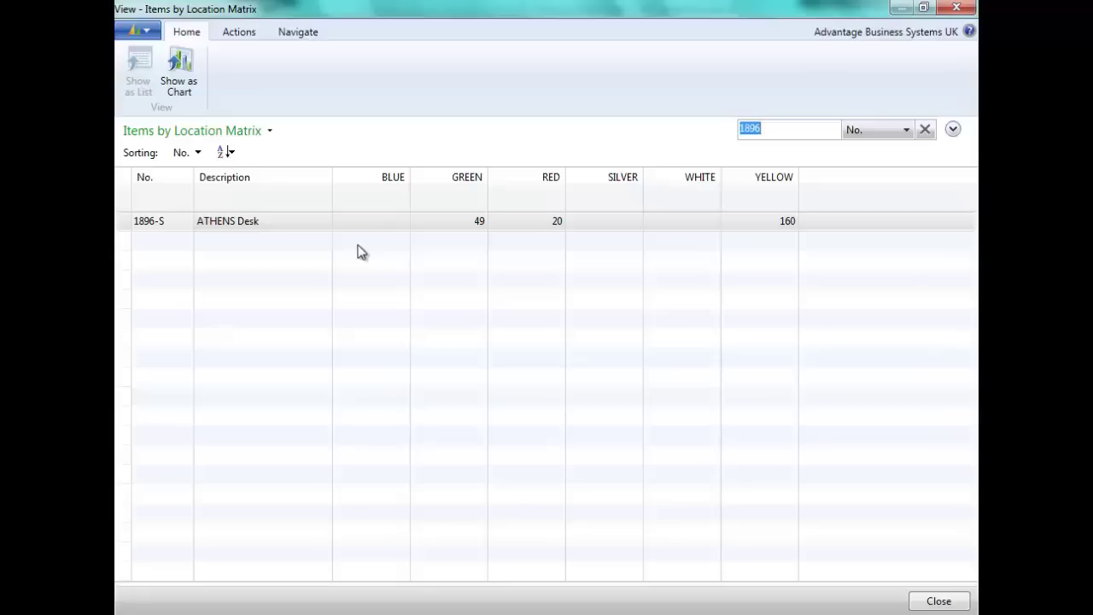
key("Delete")
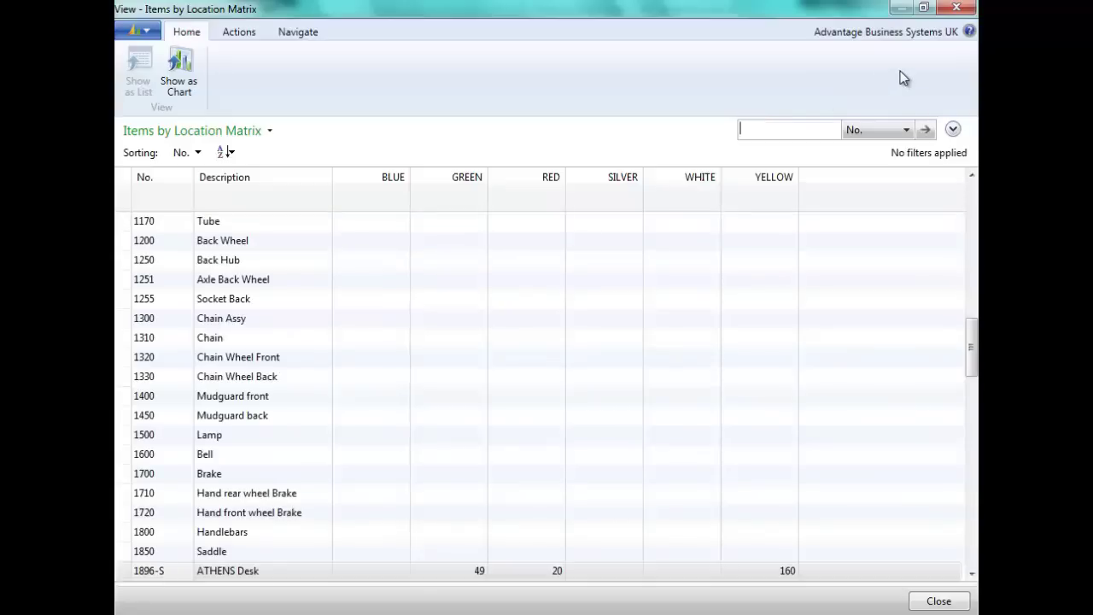
left_click(958, 8)
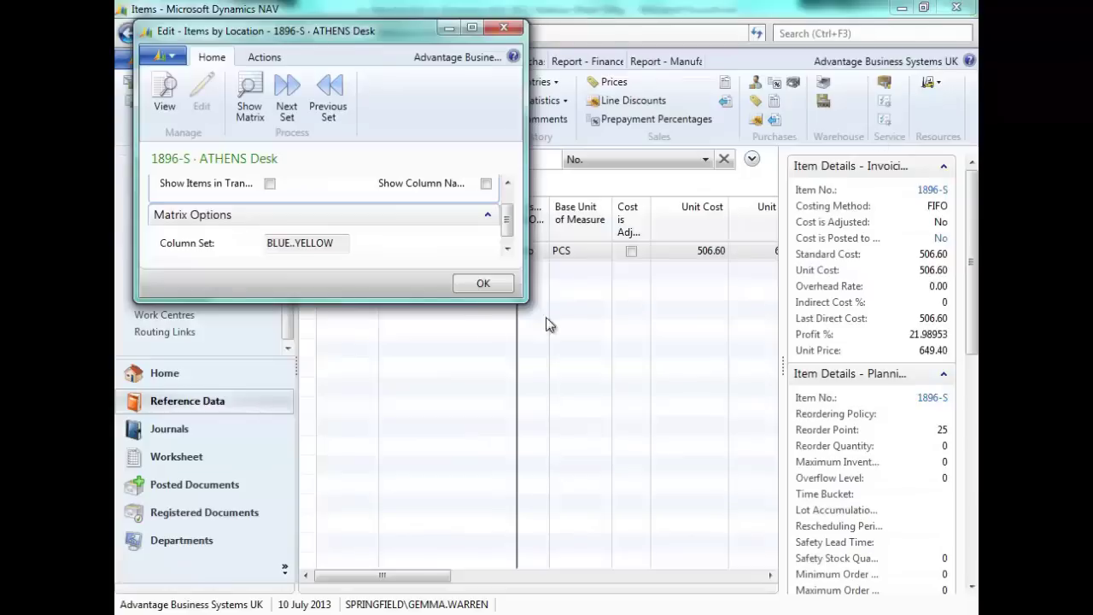
left_click(499, 290)
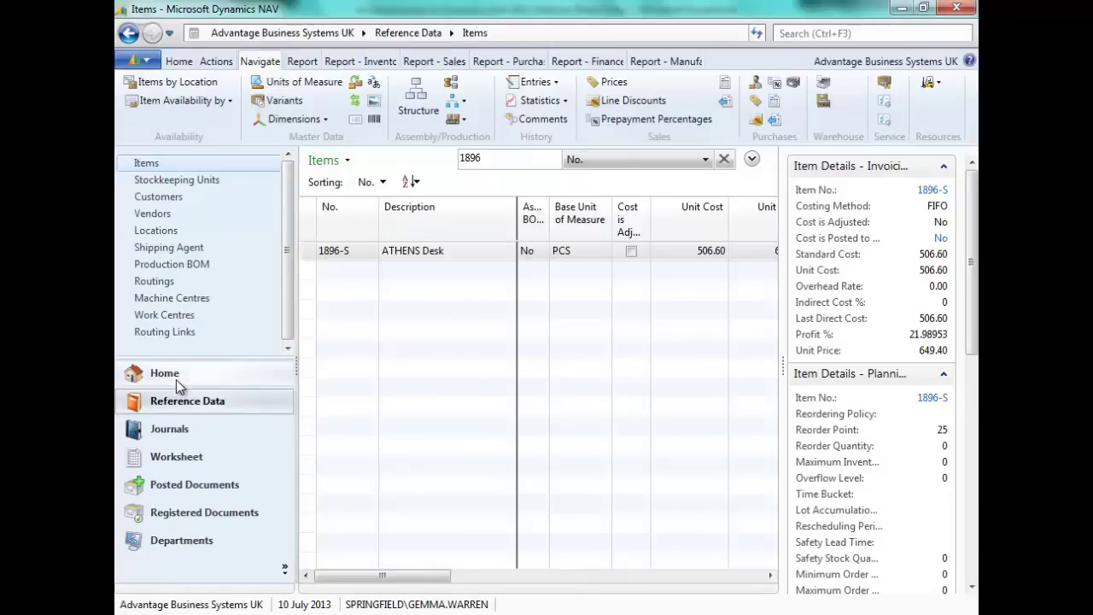
- Search for "trans" to reach the Transfer Orders list and create a new transfer order in a maximized window
left_click(801, 33)
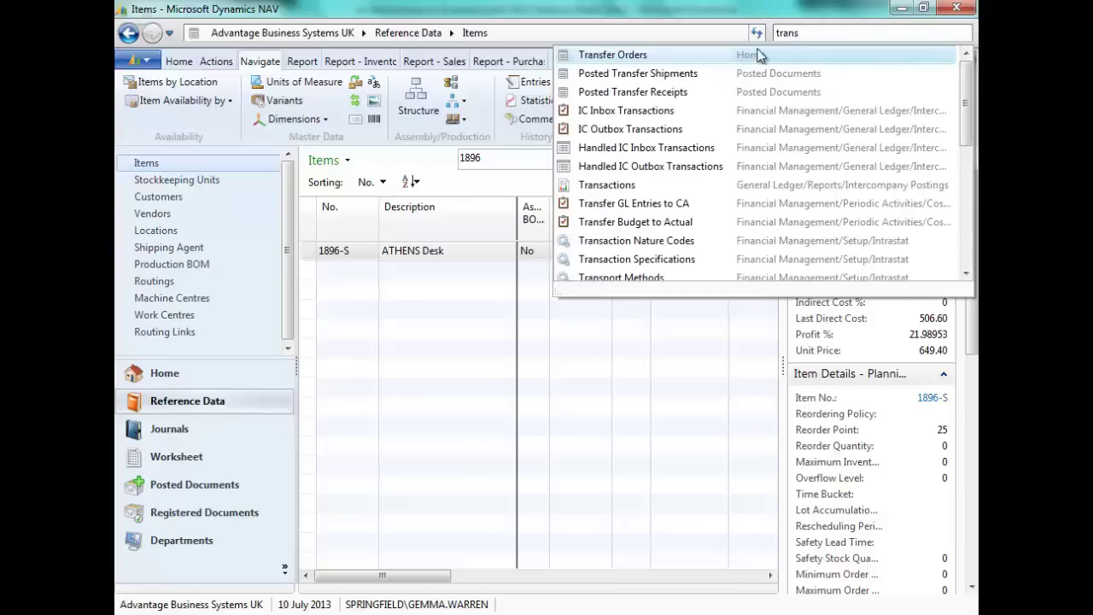
left_click(597, 58)
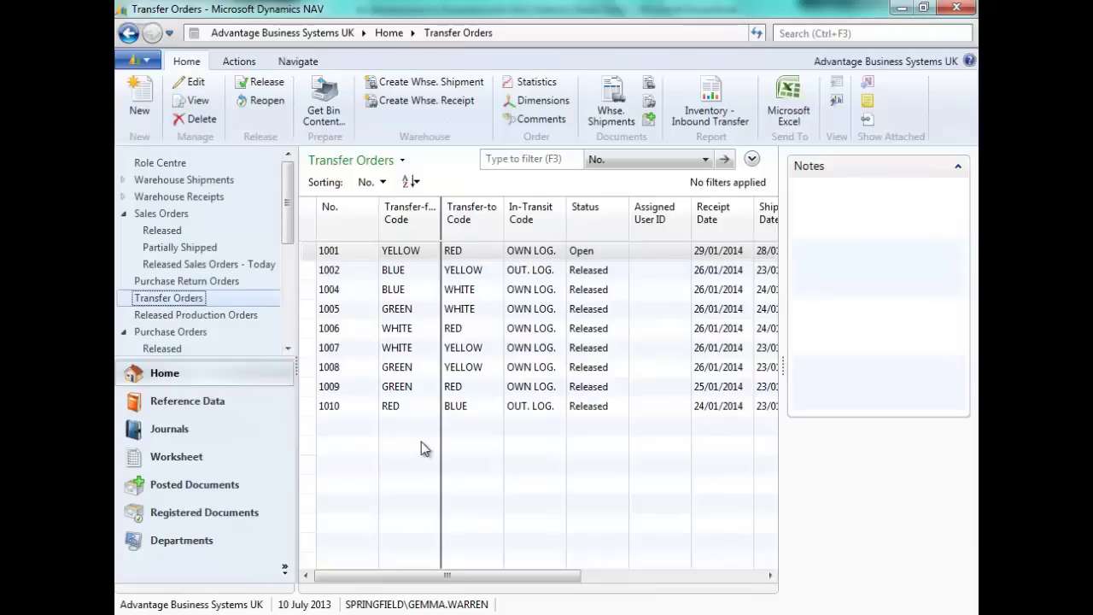
left_click(135, 110)
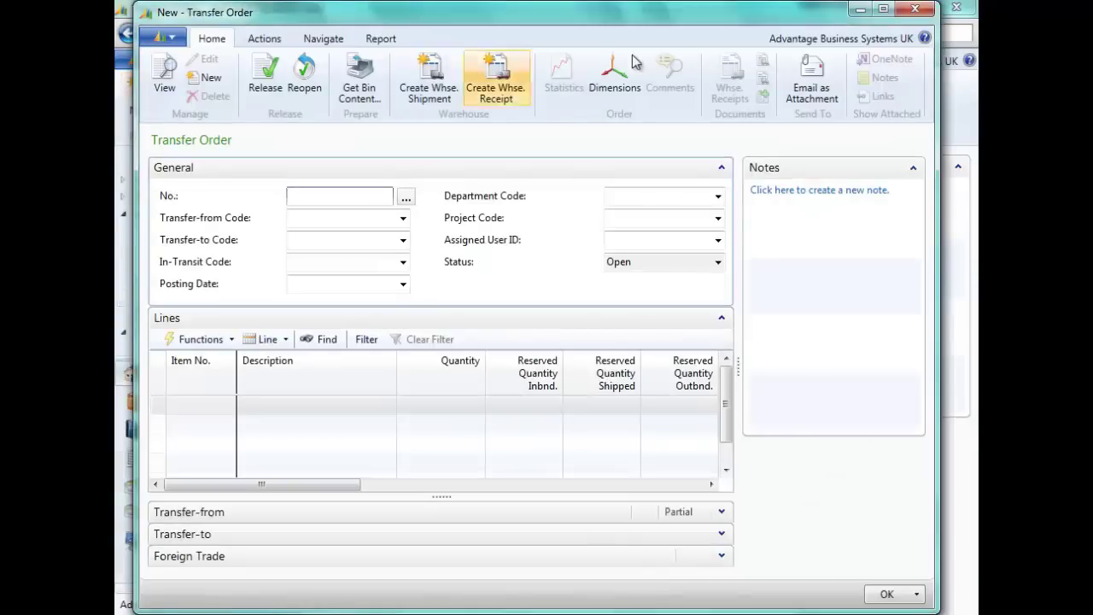
left_click(883, 9)
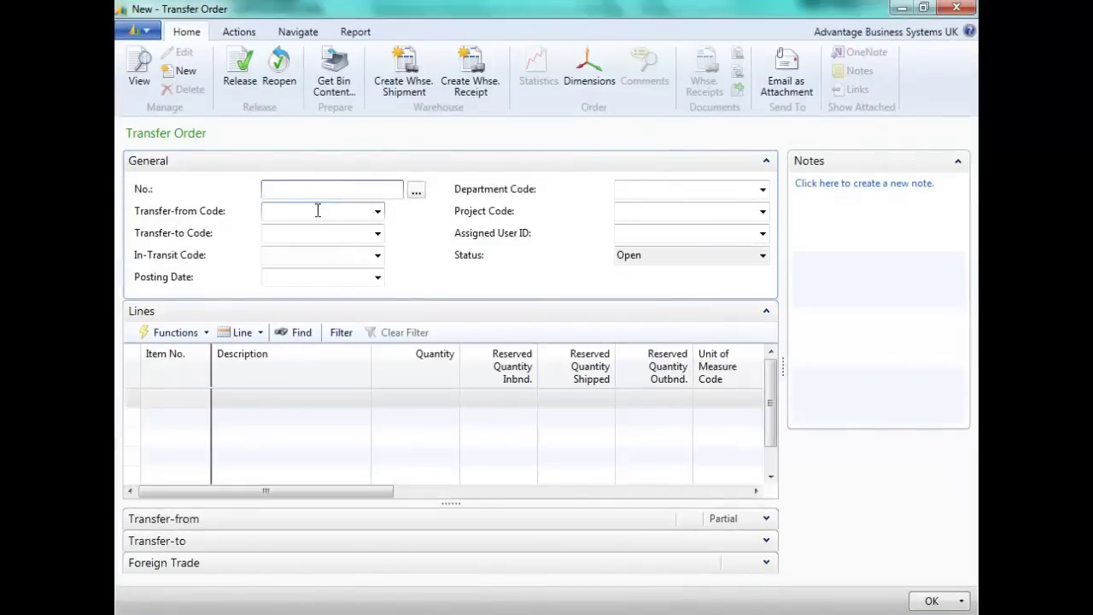
- Set the transfer order's Transfer-from Code to RED, Transfer-to Code to BLUE and In-Transit Code to OUT. LOG
left_click(318, 210)
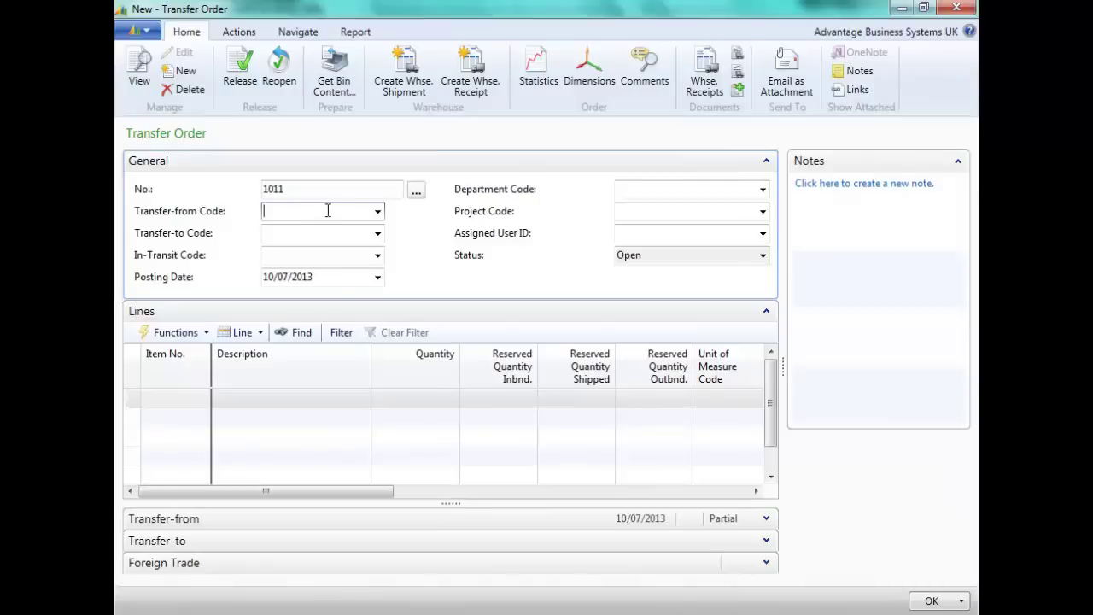
key("Tab")
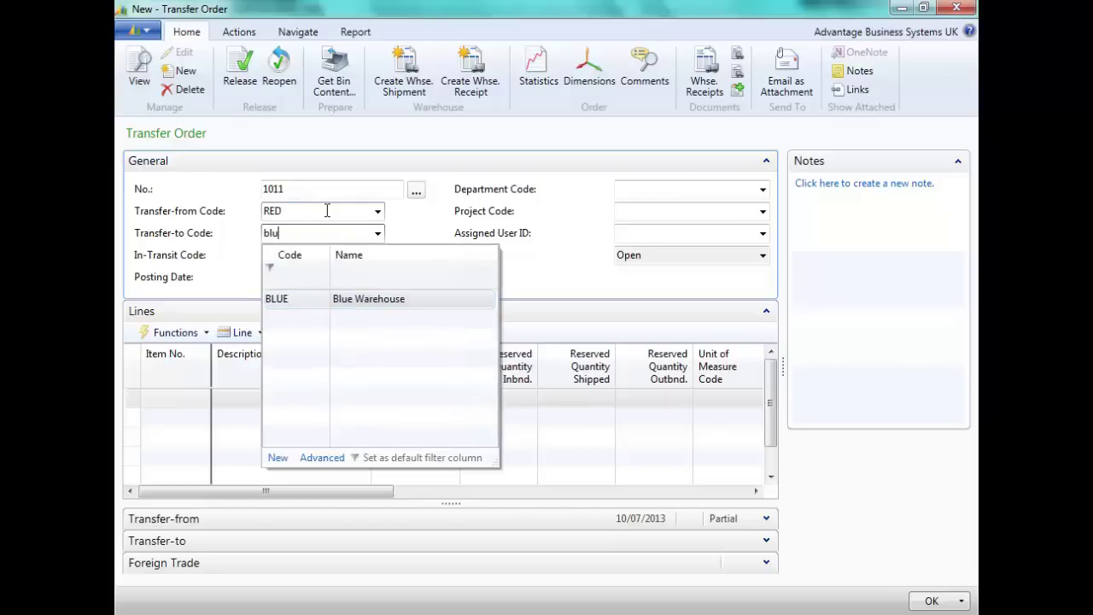
left_click(289, 300)
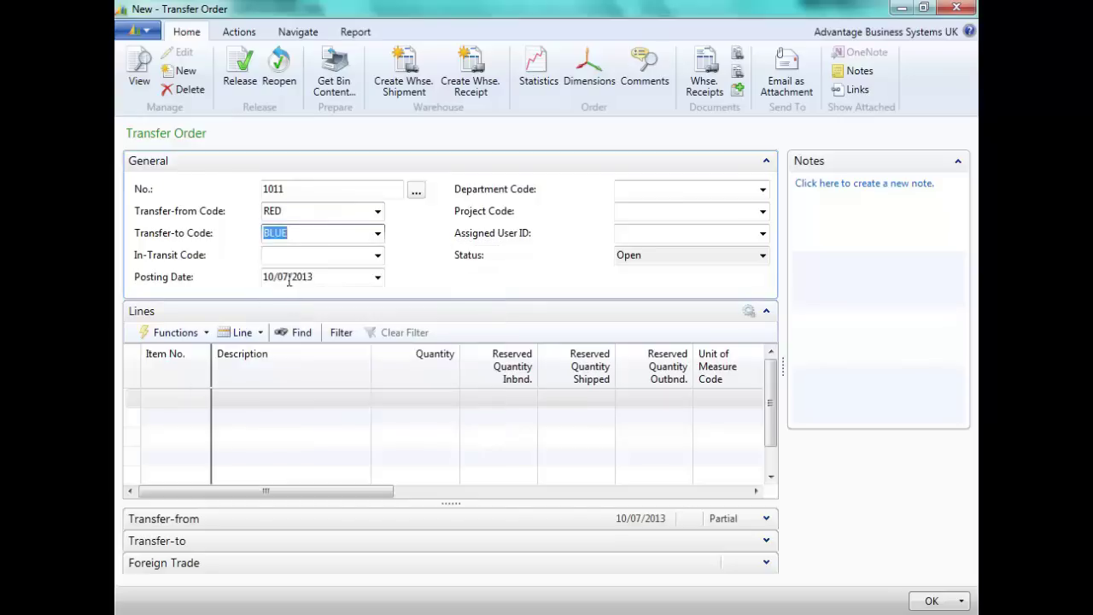
left_click(353, 254)
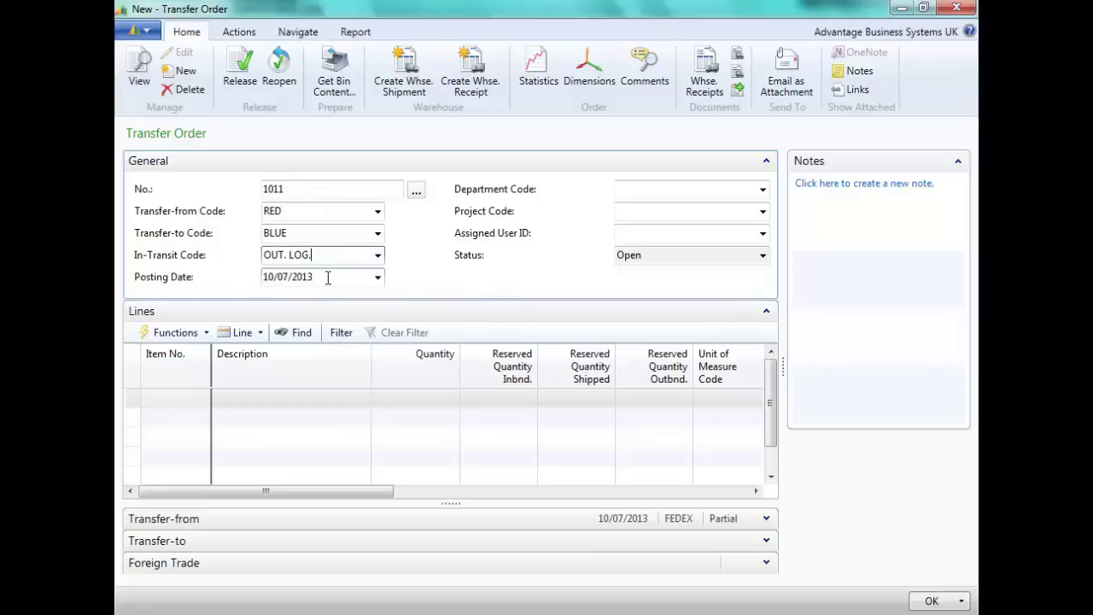
- Add a transfer order line for item 1896-S, ATHENS Desk, with a quantity of 5
left_click(168, 399)
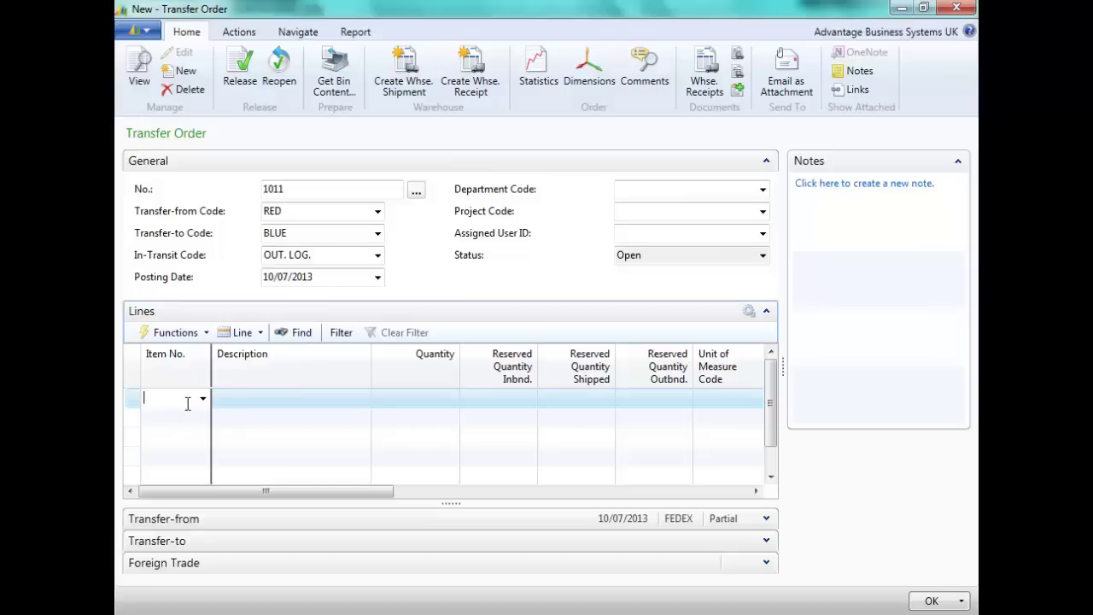
left_click(202, 399)
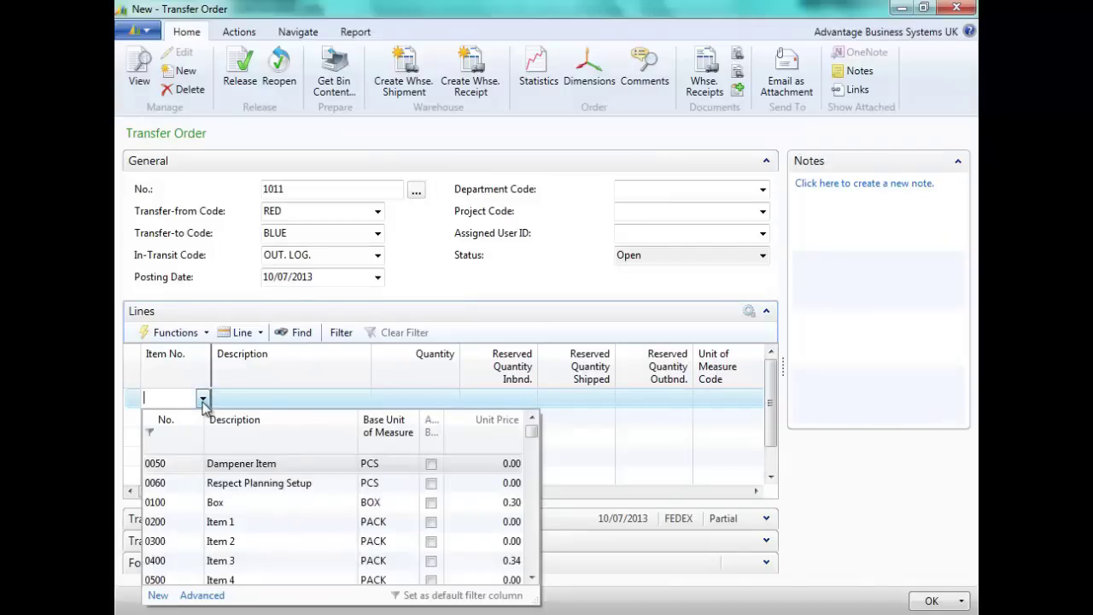
type("19")
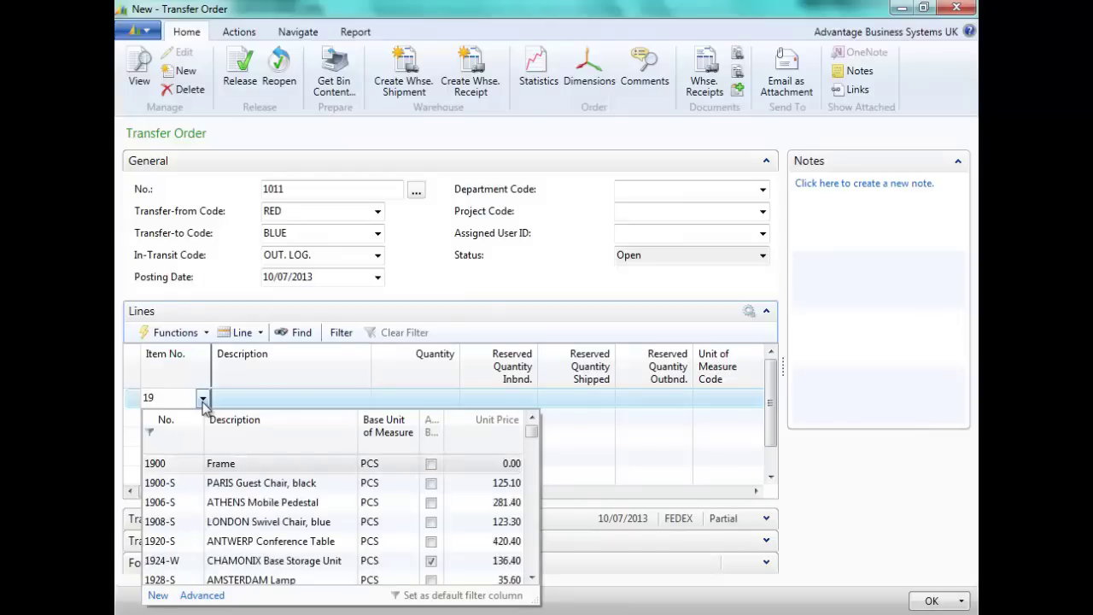
key("BackSpace")
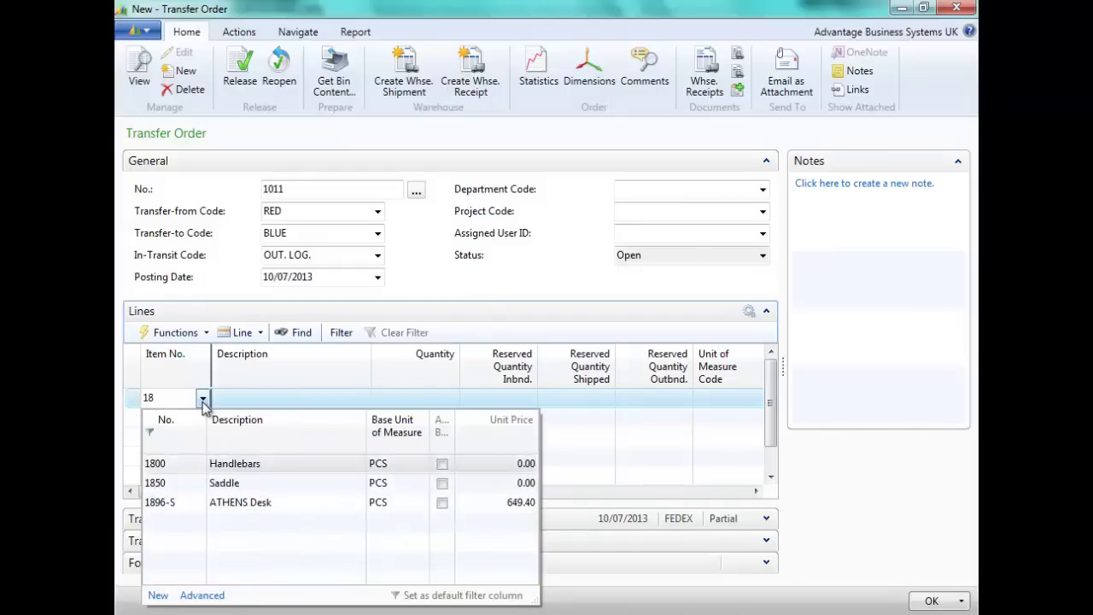
type("9")
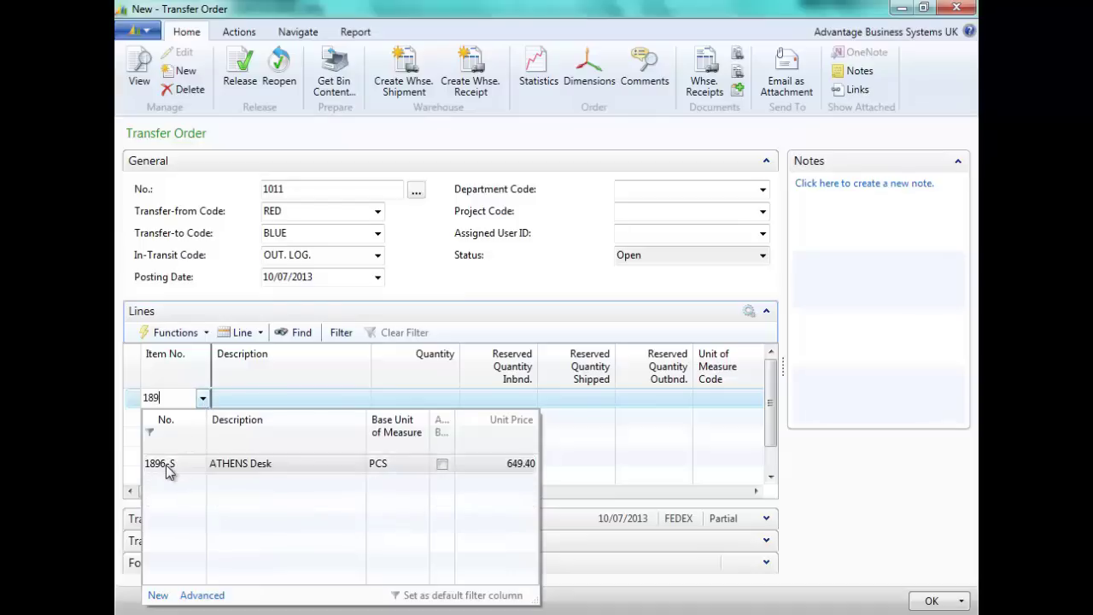
left_click(169, 463)
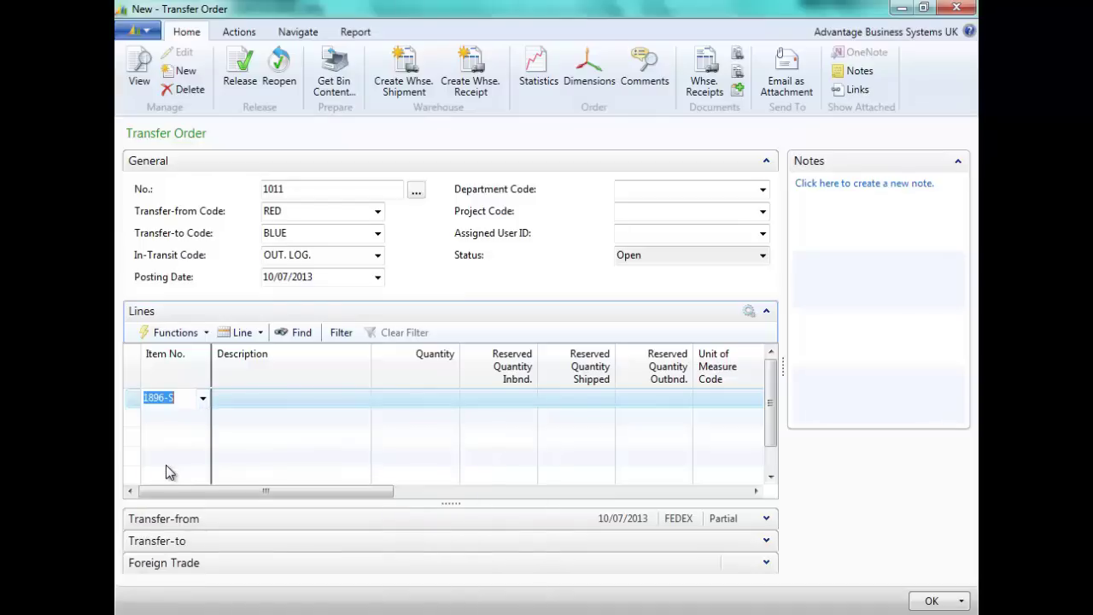
left_click(443, 399)
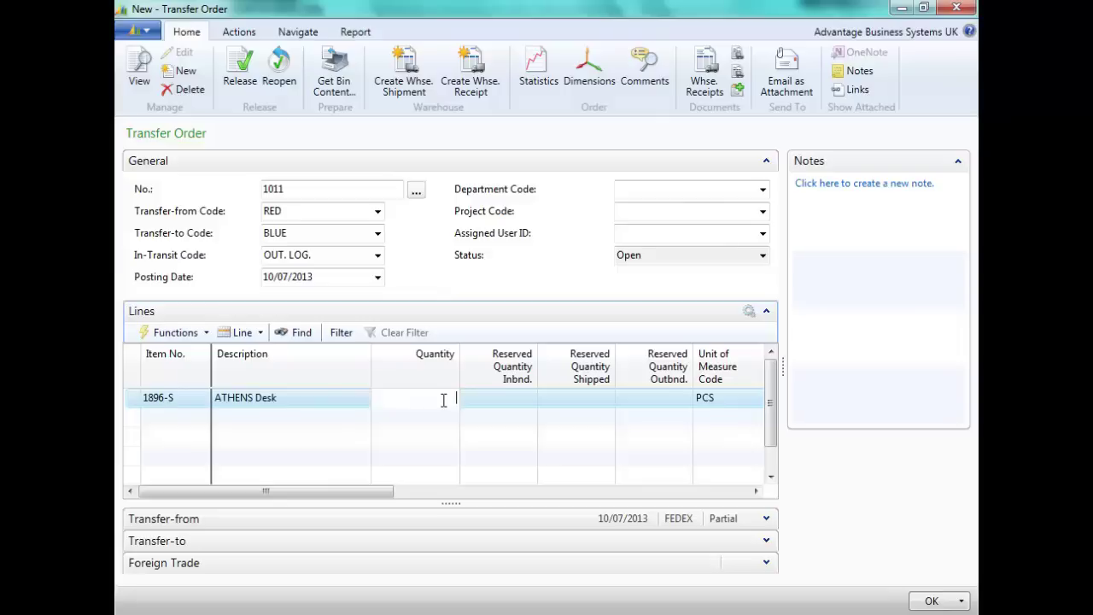
type("5")
key("Tab")
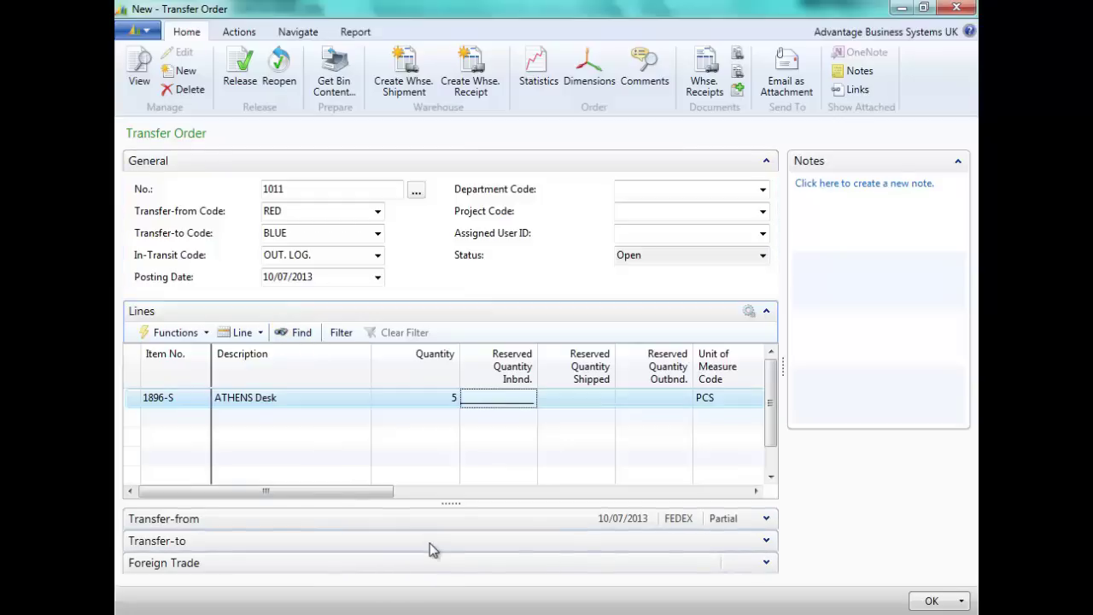
- Review the Transfer-from, Transfer-to and Foreign Trade details of the transfer order
left_click(767, 519)
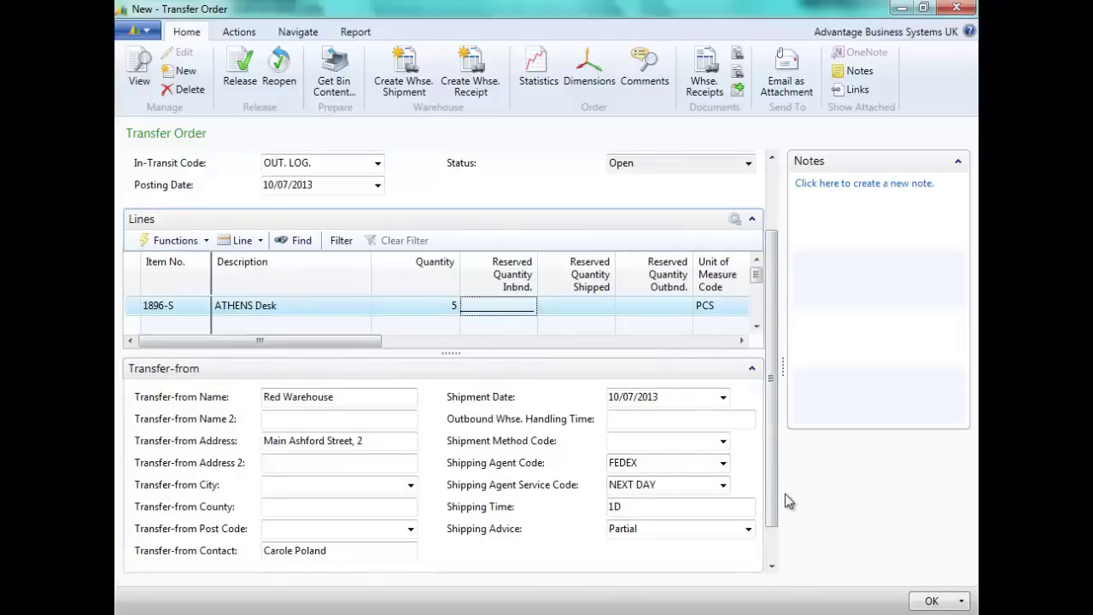
left_click_drag(769, 486, 771, 518)
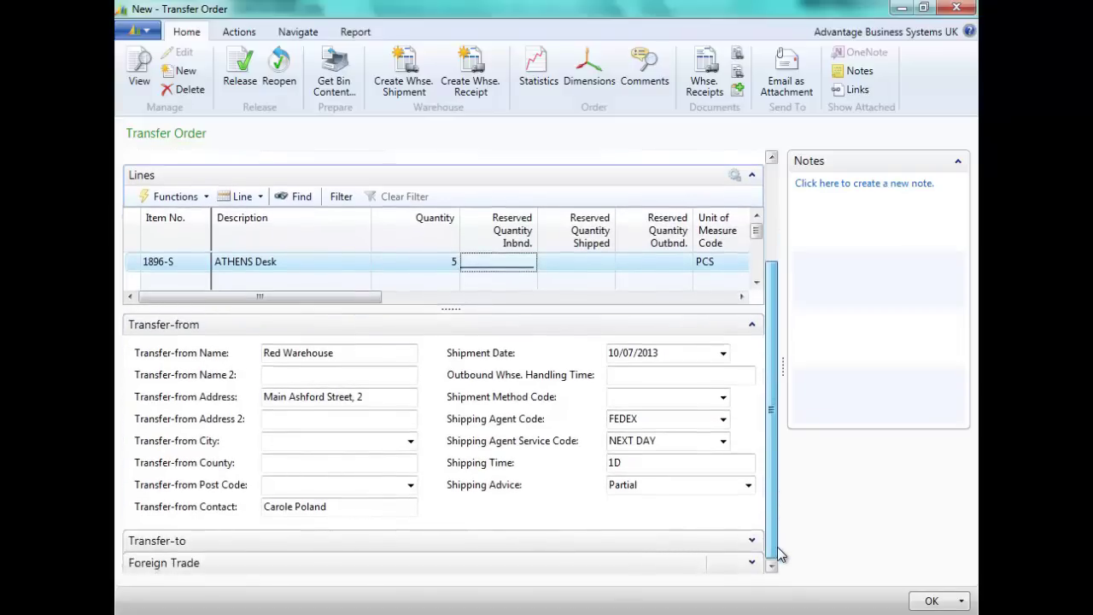
left_click(752, 542)
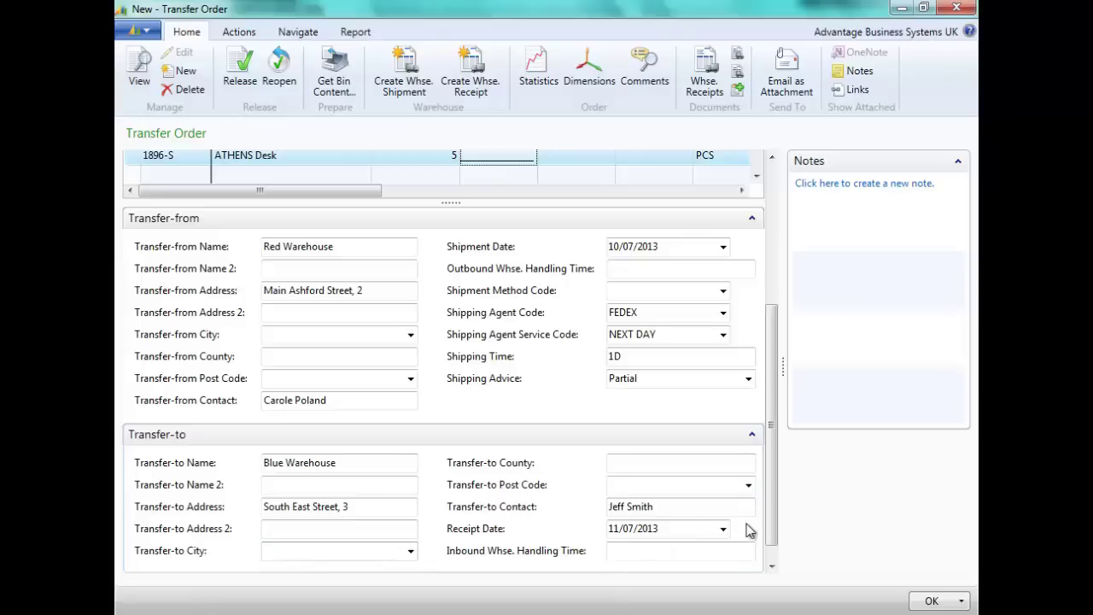
scroll(774, 477, "down", 1)
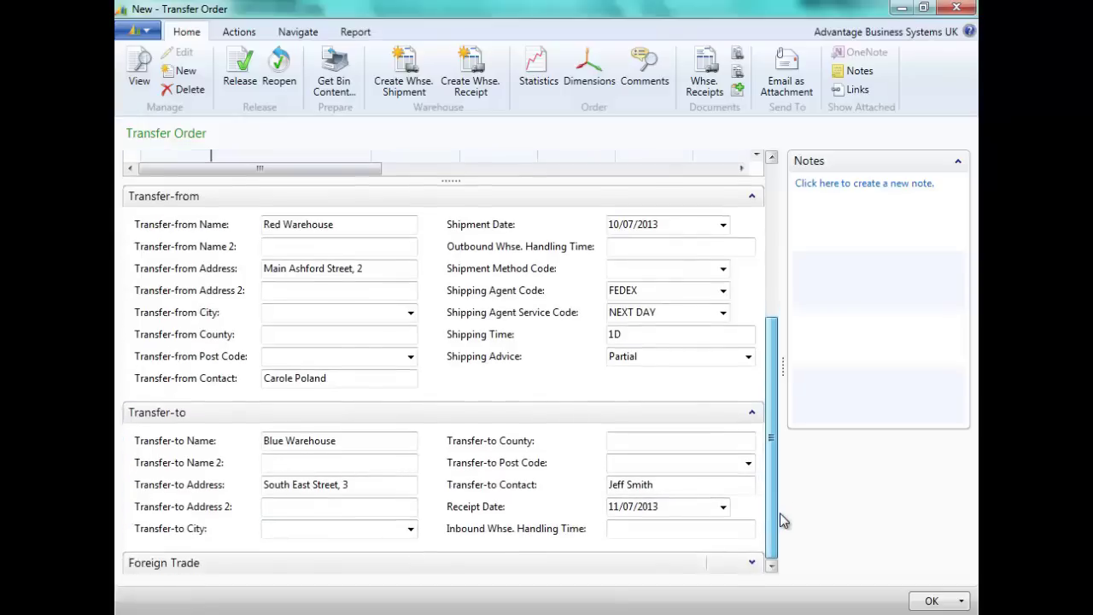
left_click(751, 563)
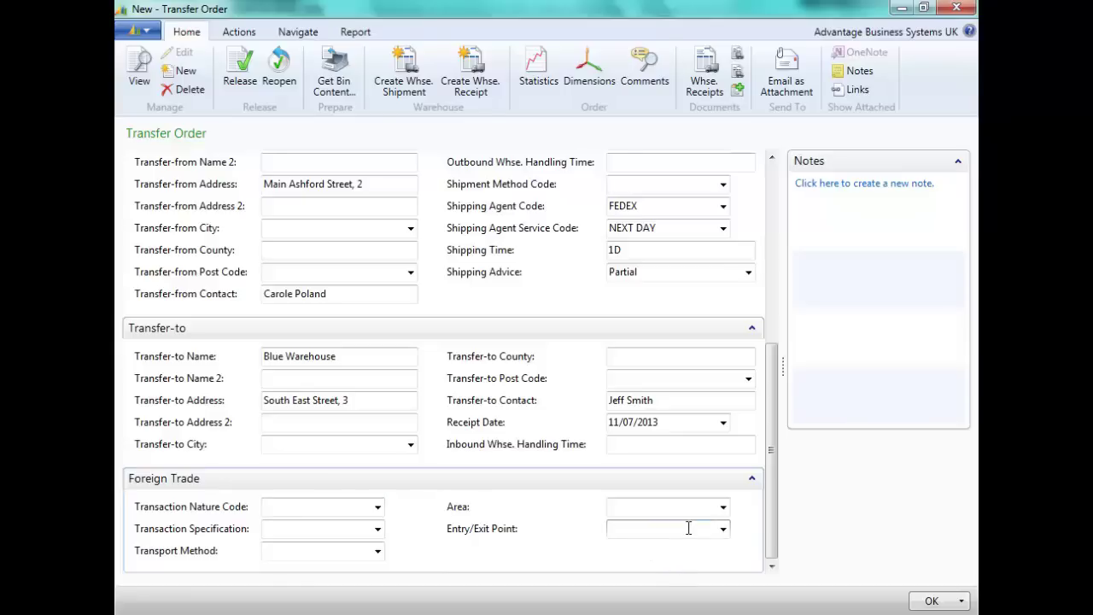
left_click(751, 479)
left_click_drag(774, 446, 785, 282)
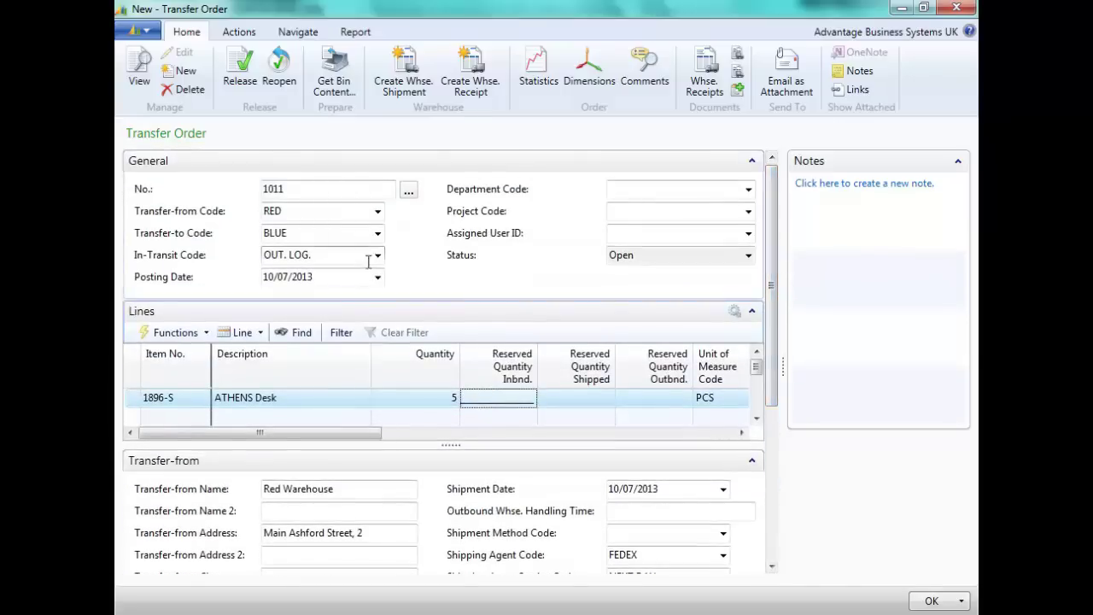
- Release the transfer order and create a warehouse shipment from it
left_click(237, 70)
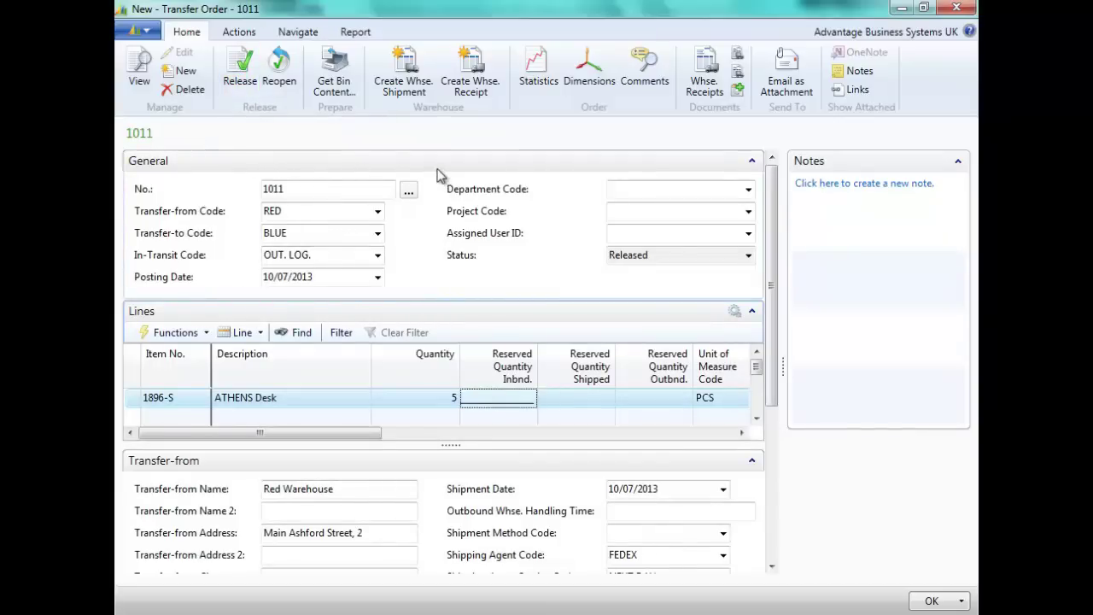
left_click(405, 74)
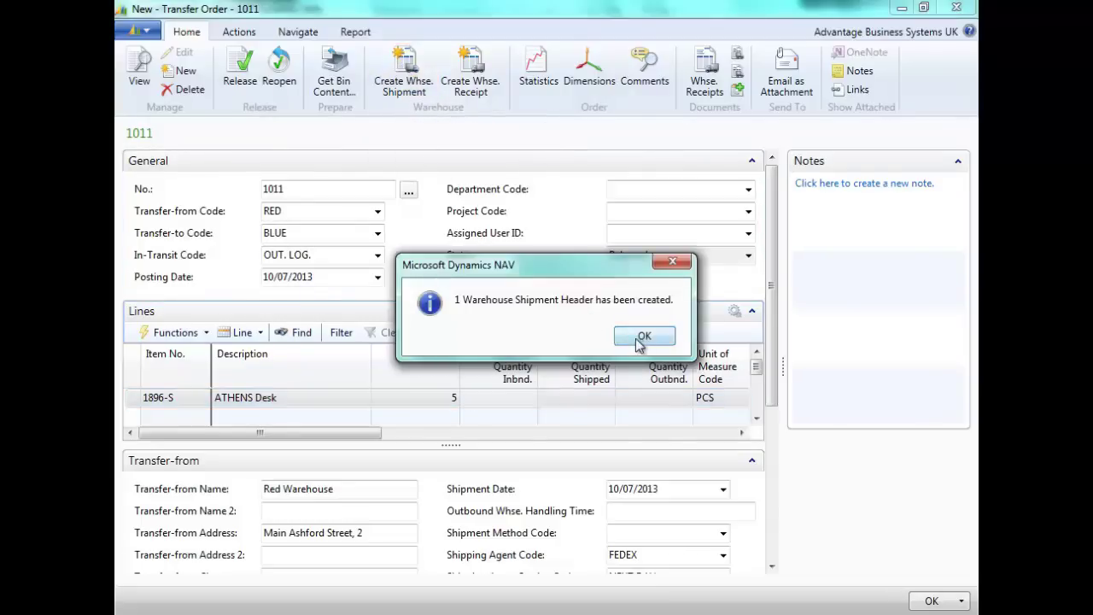
left_click(648, 344)
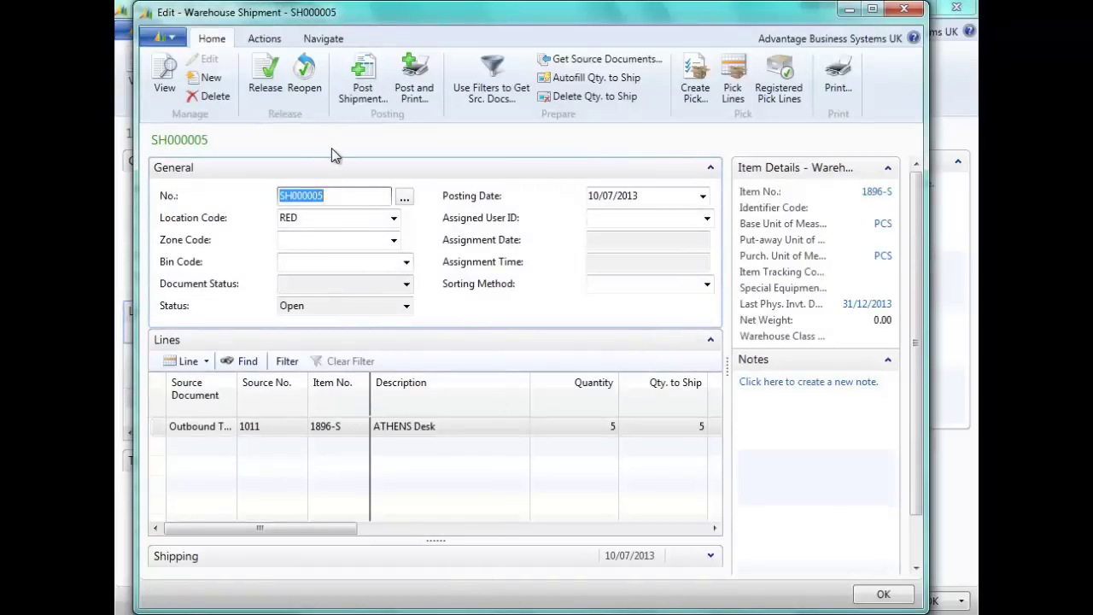
- Post the warehouse shipment for the ATHENS Desk transfer with the Ship option
left_click(367, 77)
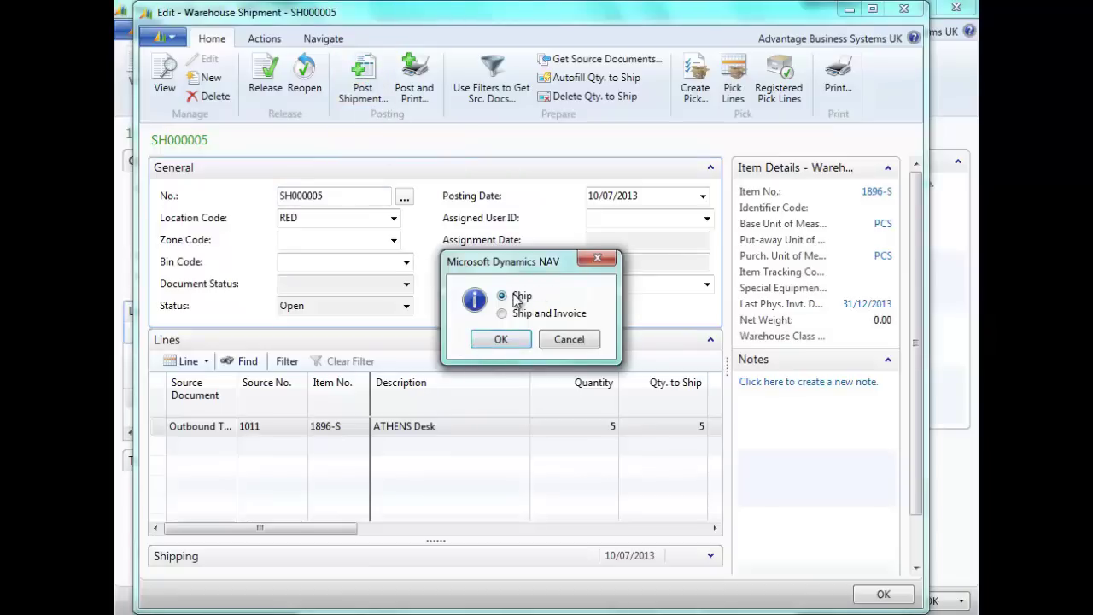
left_click(503, 339)
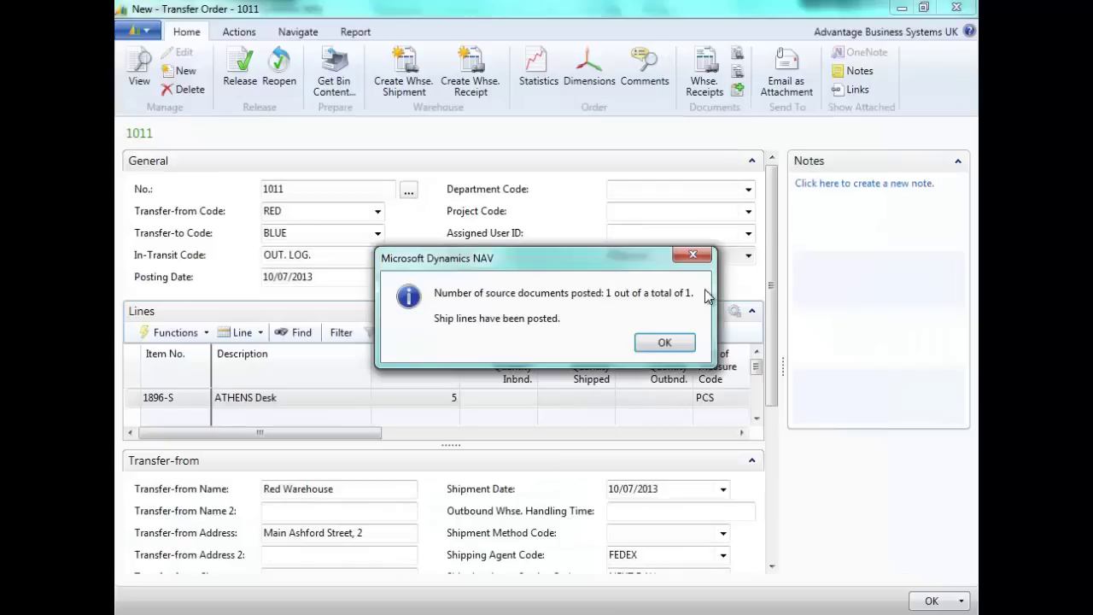
left_click(664, 344)
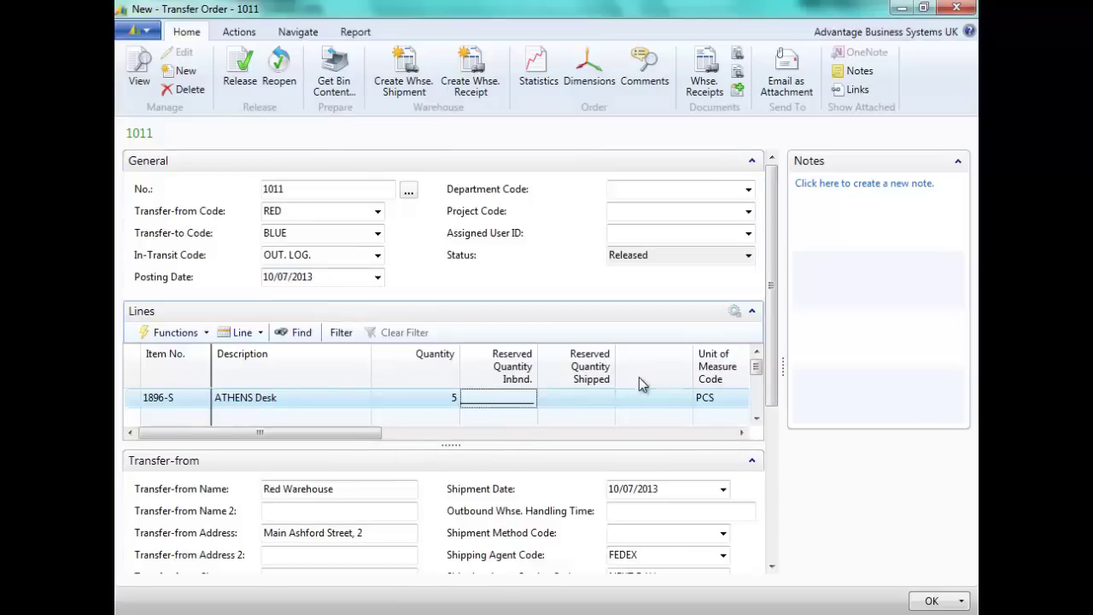
- Collapse the General and Transfer-from sections and check the Quantity Shipped on the ATHENS Desk transfer line
left_click(752, 161)
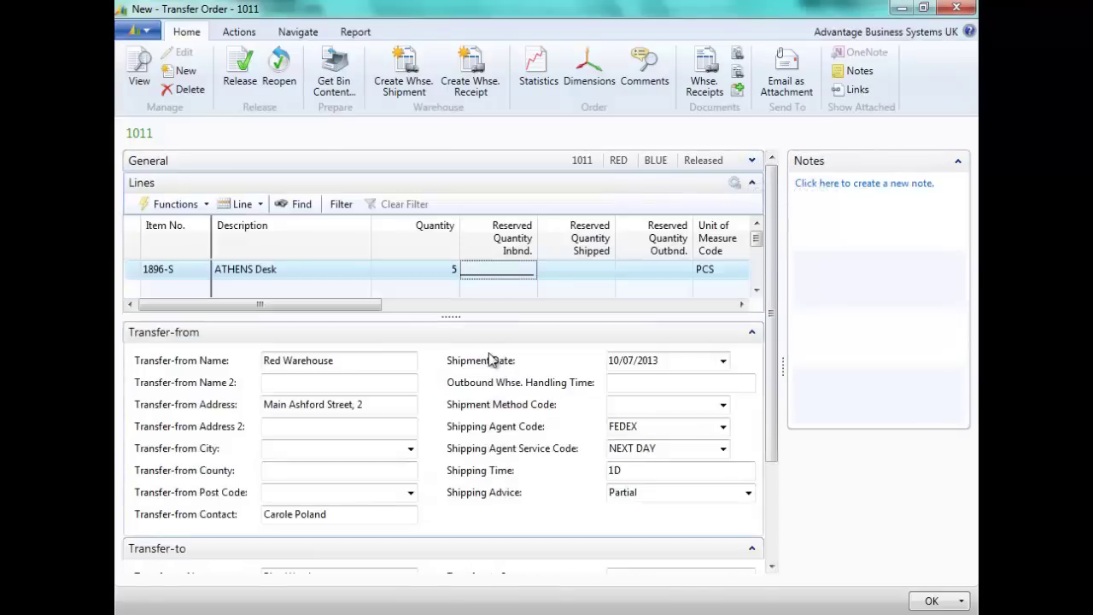
left_click(752, 332)
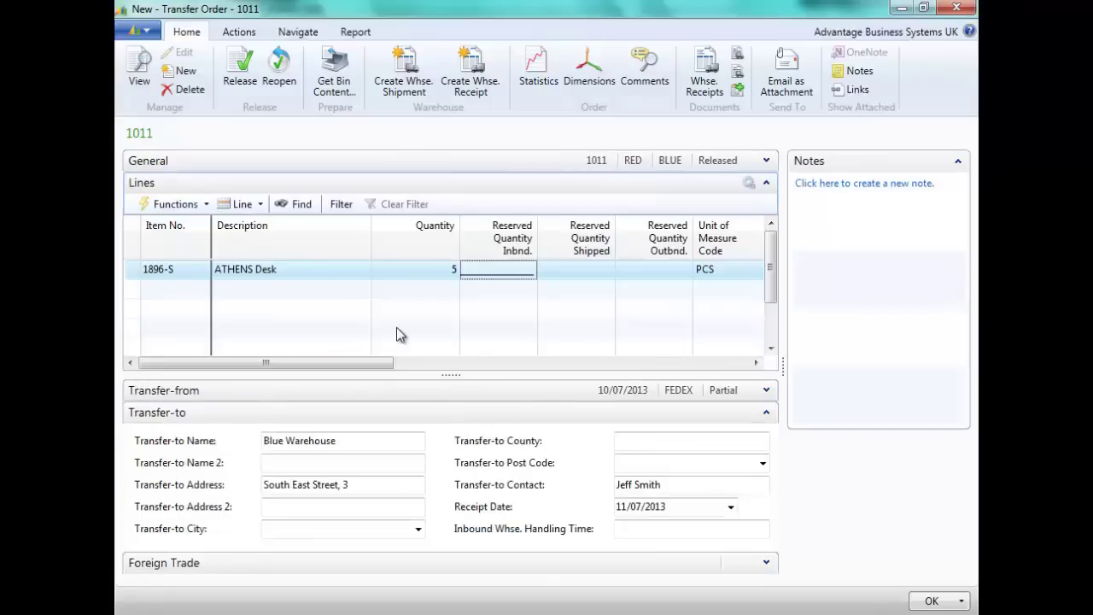
left_click_drag(367, 363, 578, 361)
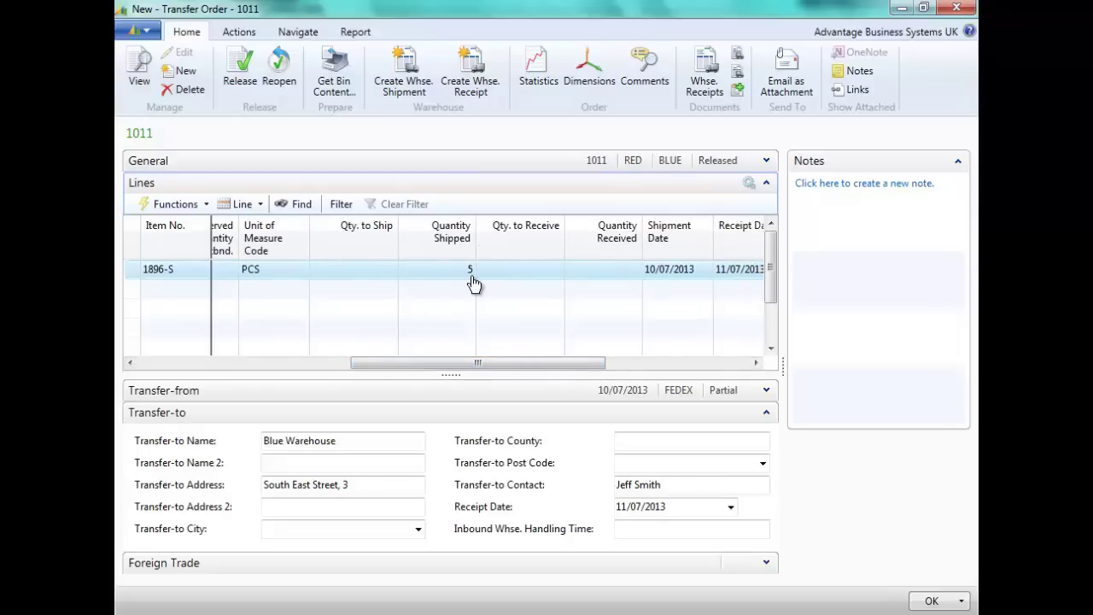
- Try to edit the Qty. to Receive directly on the ATHENS Desk transfer line
left_click(533, 269)
key("Tab")
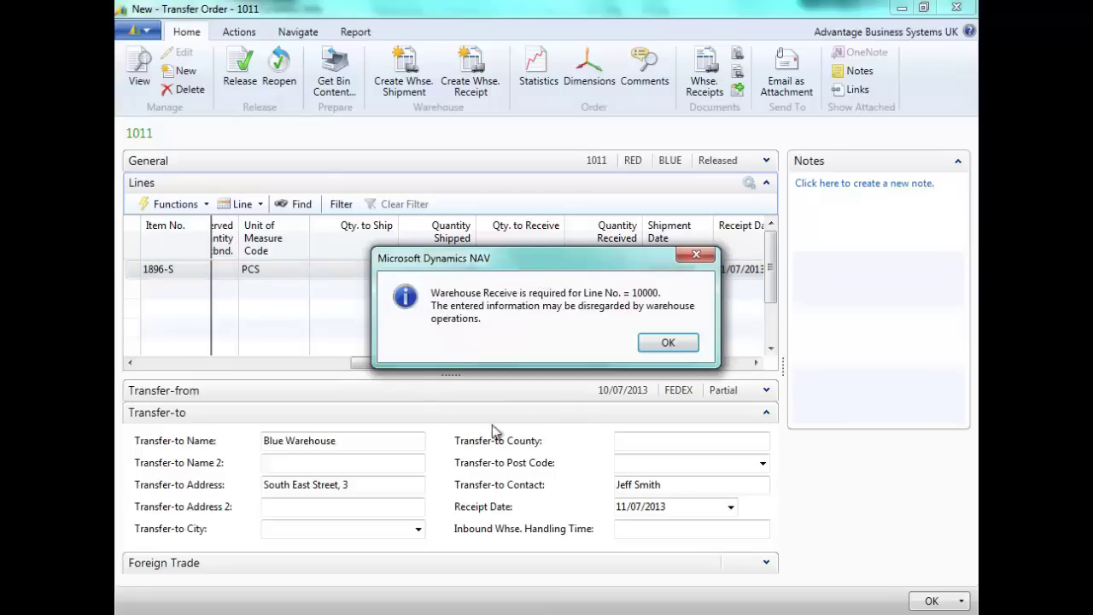
left_click_drag(547, 263, 532, 313)
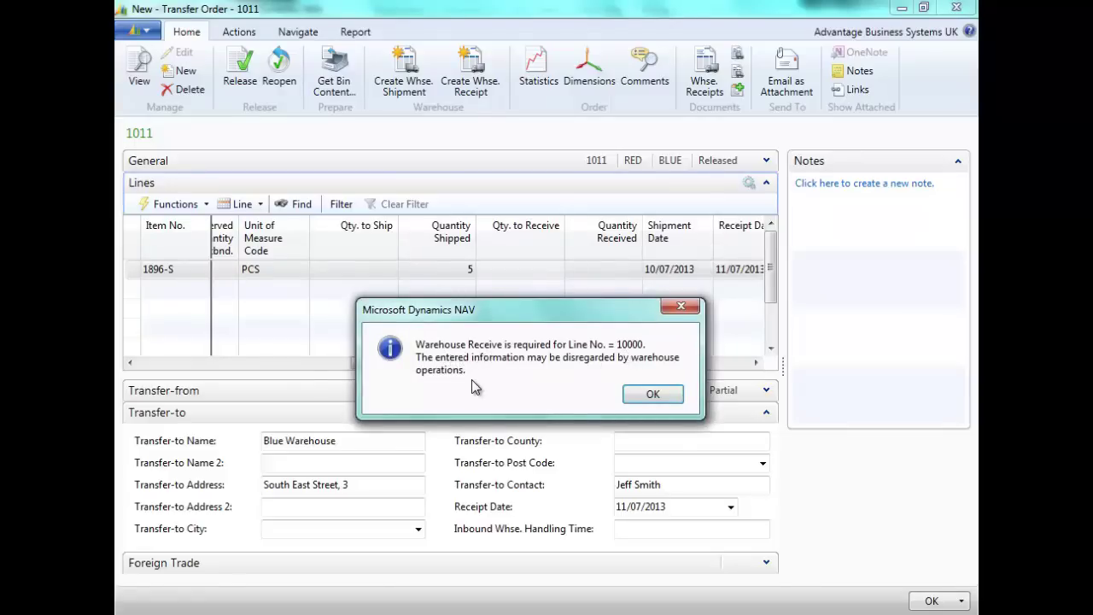
left_click(655, 394)
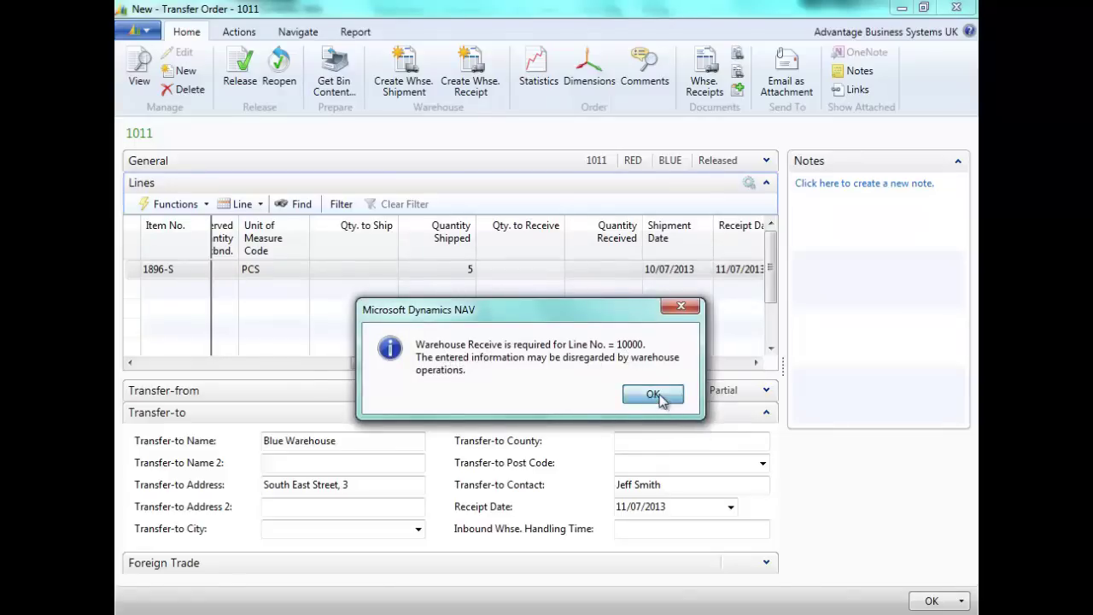
left_click(542, 271)
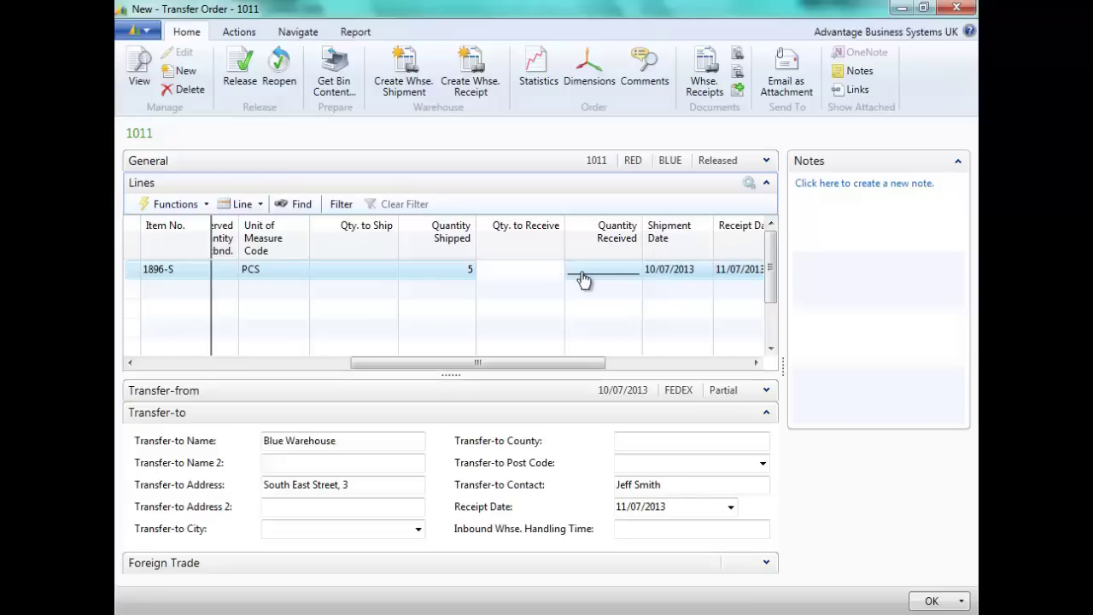
- Create a warehouse receipt from the transfer order and set its Vendor Shipment No. to T3435
left_click(472, 81)
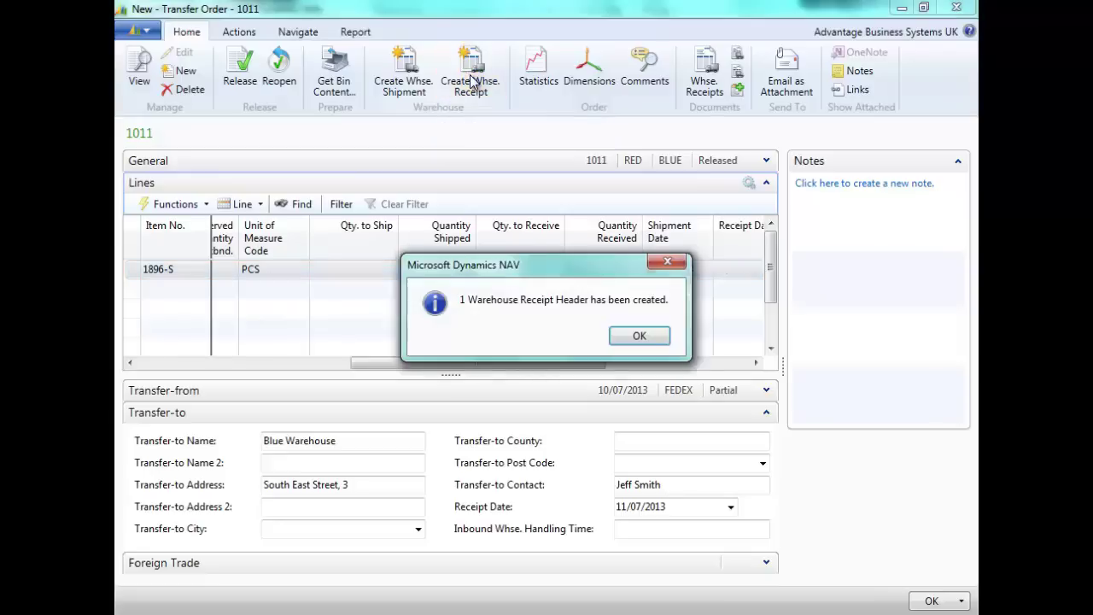
left_click(634, 338)
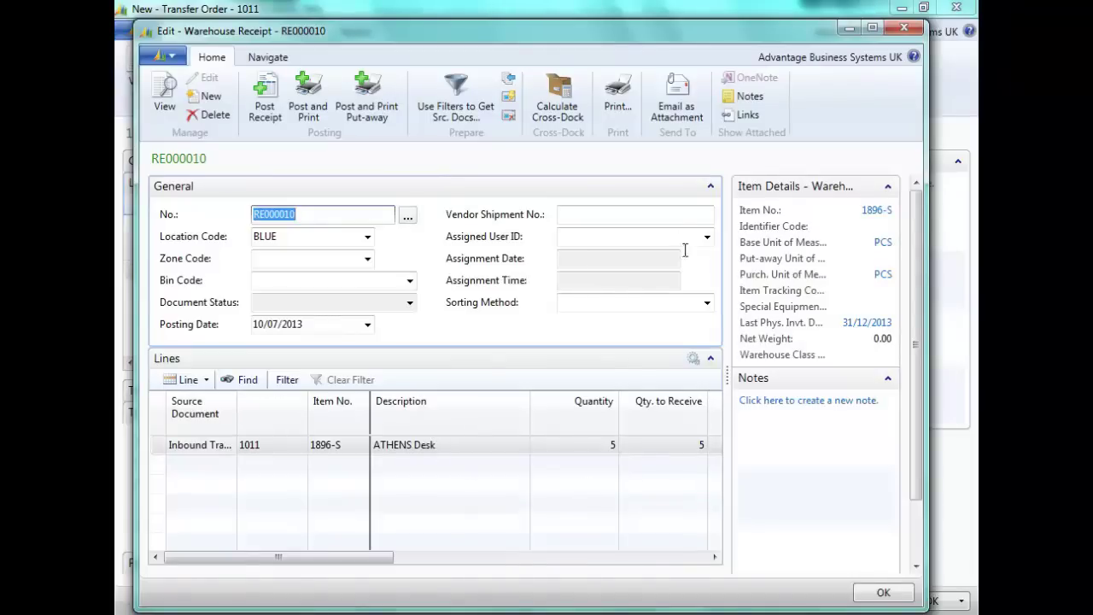
left_click(312, 325)
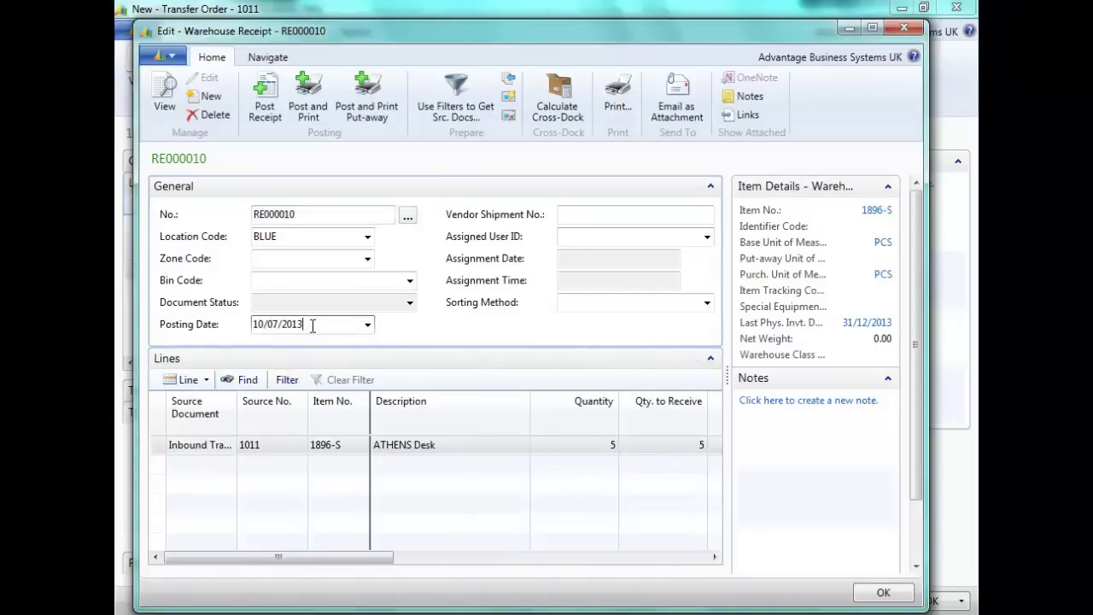
left_click(599, 213)
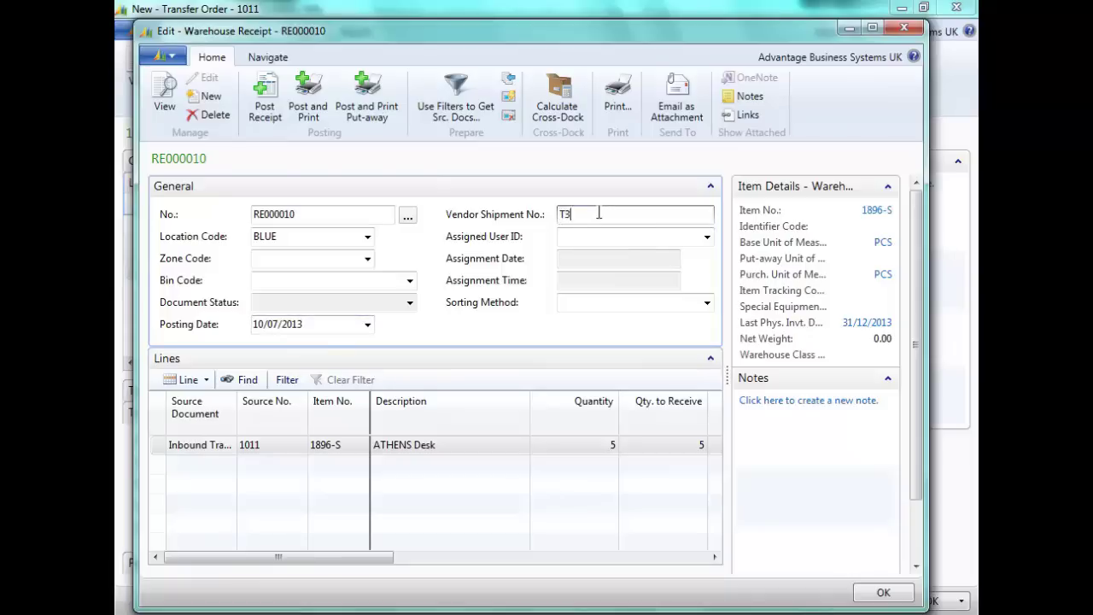
- Set the Qty. to Receive on the receipt's ATHENS Desk line to 4 and post the receipt
left_click(658, 442)
left_click_drag(698, 445, 711, 451)
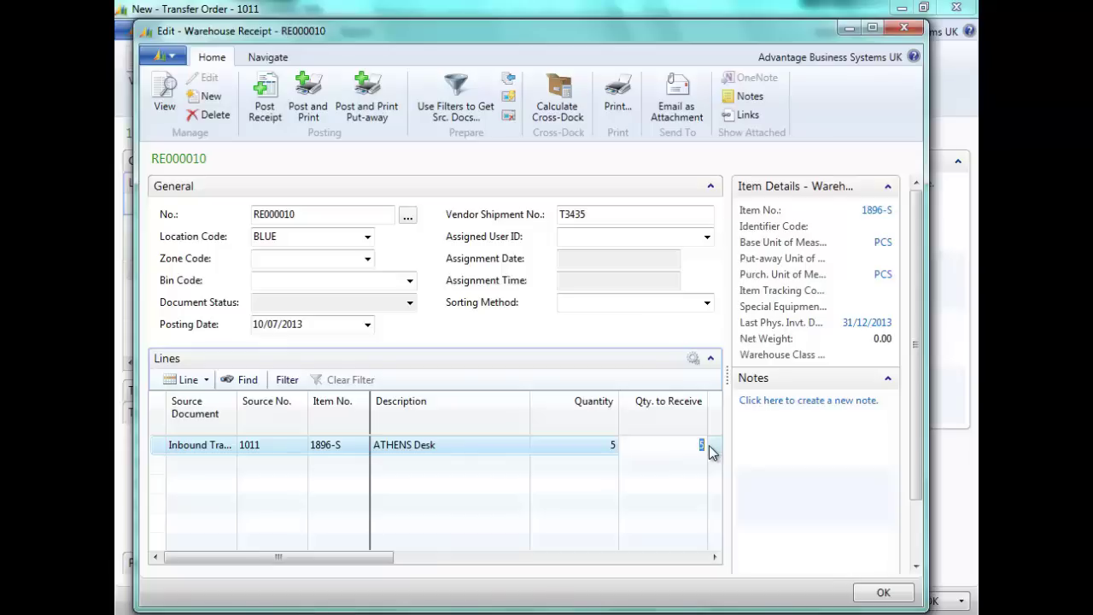
type("4")
key("Tab")
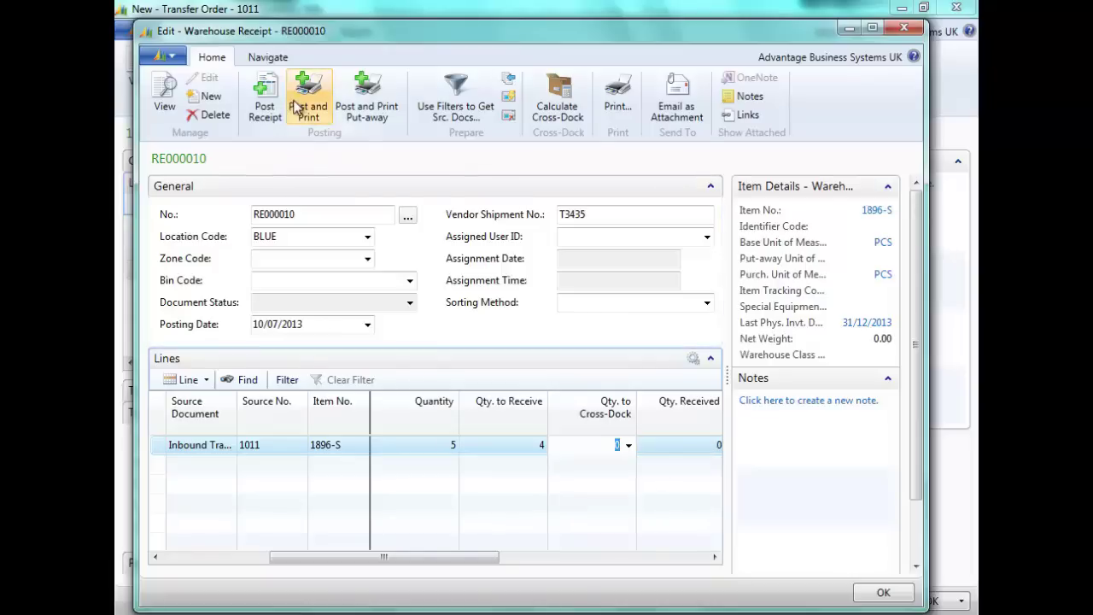
left_click(266, 98)
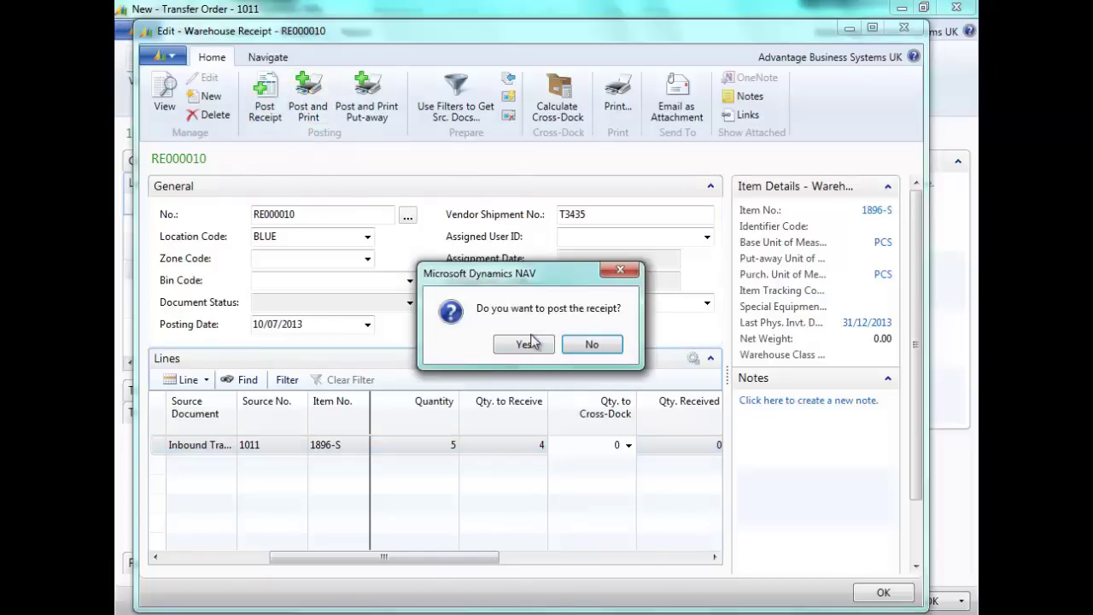
left_click(533, 345)
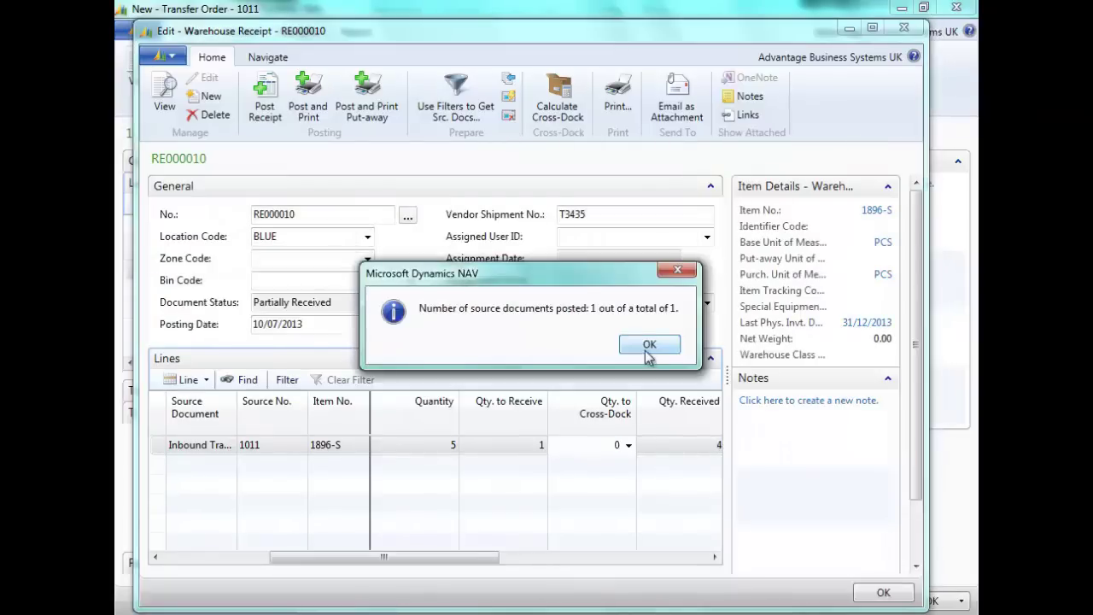
left_click(649, 345)
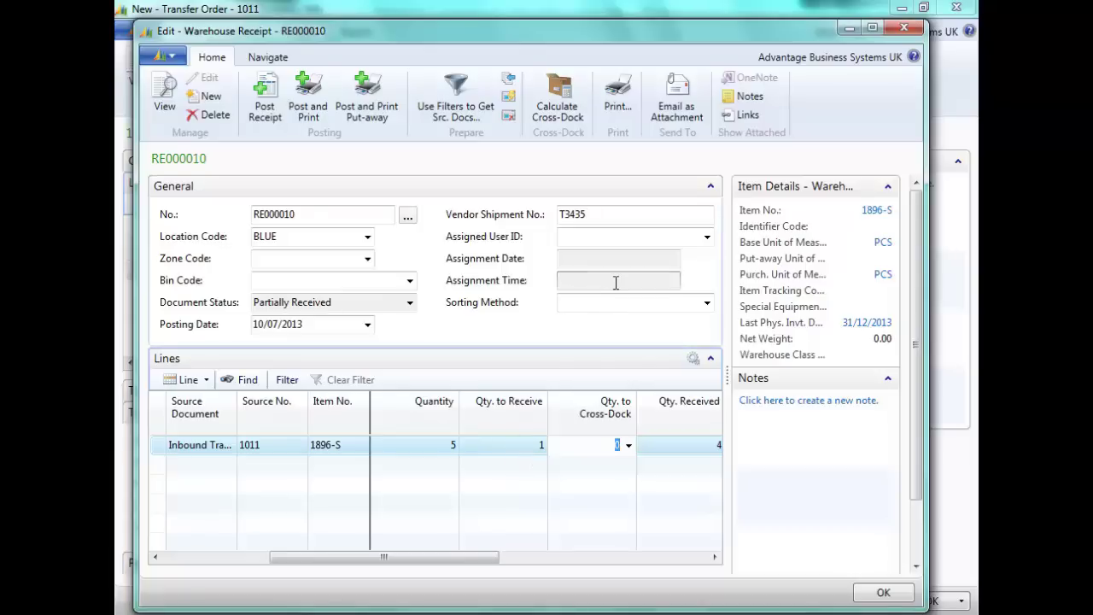
- Set the receipt's Vendor Shipment No. to T4567, post the receipt for the remaining desk and close the receipt window
left_click(589, 215)
left_click_drag(589, 216, 529, 219)
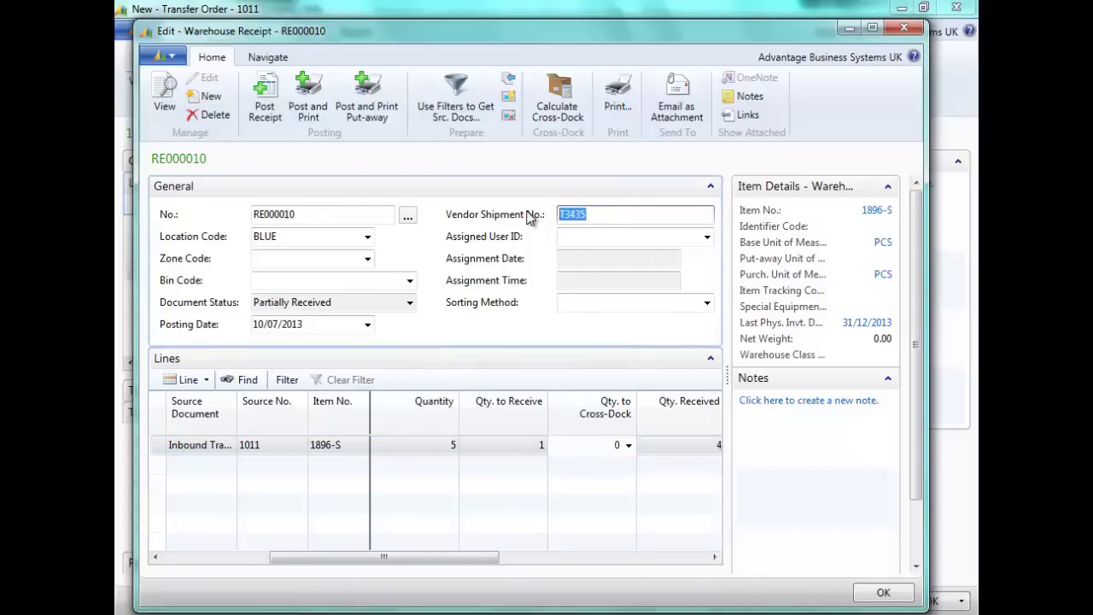
type("T")
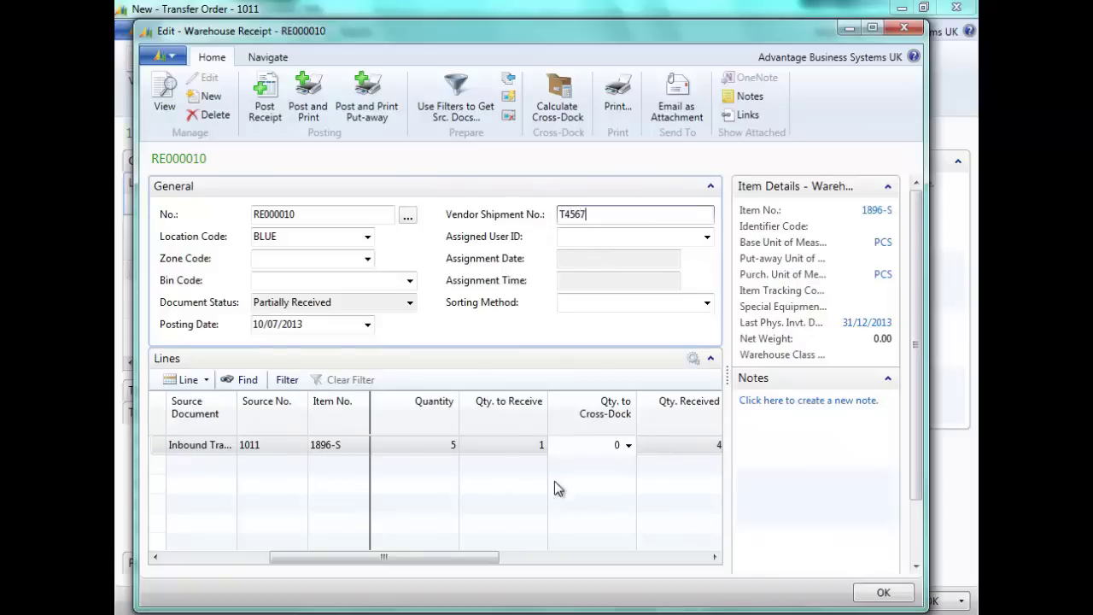
left_click(265, 98)
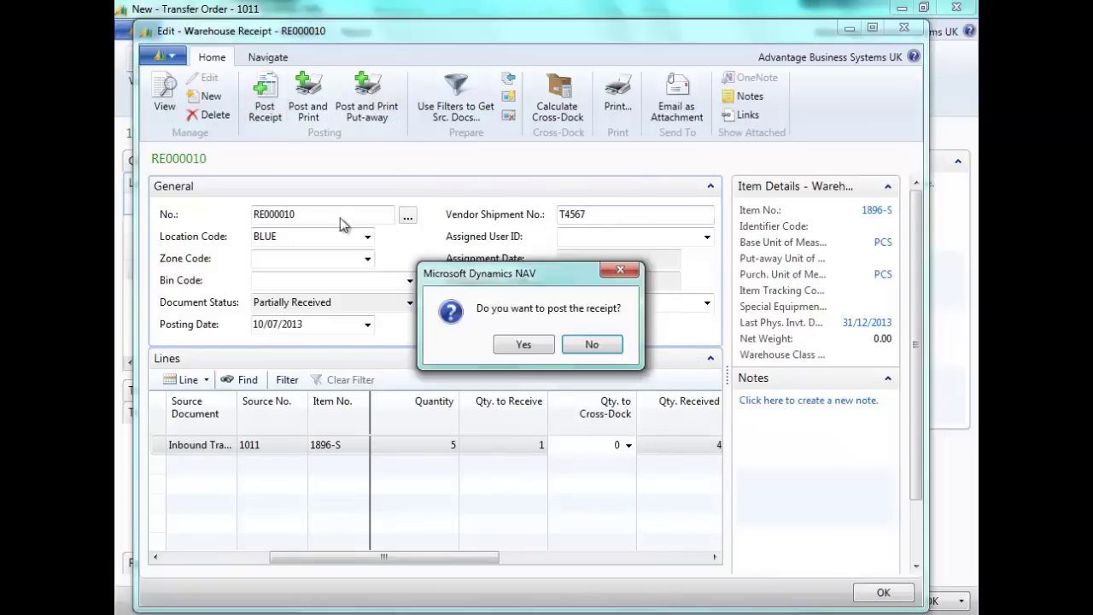
left_click(524, 344)
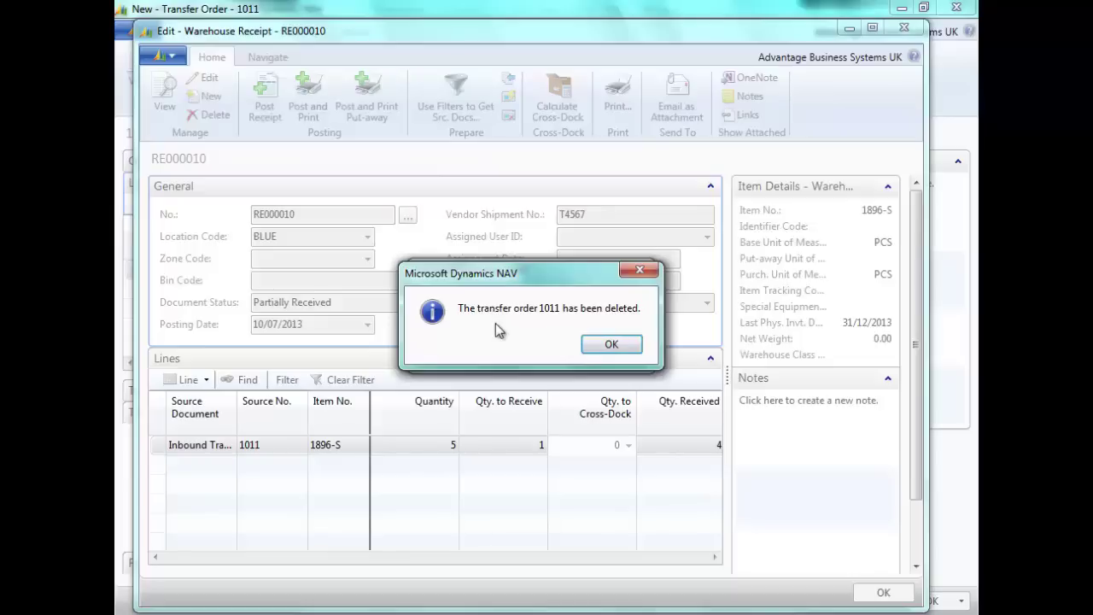
left_click(620, 346)
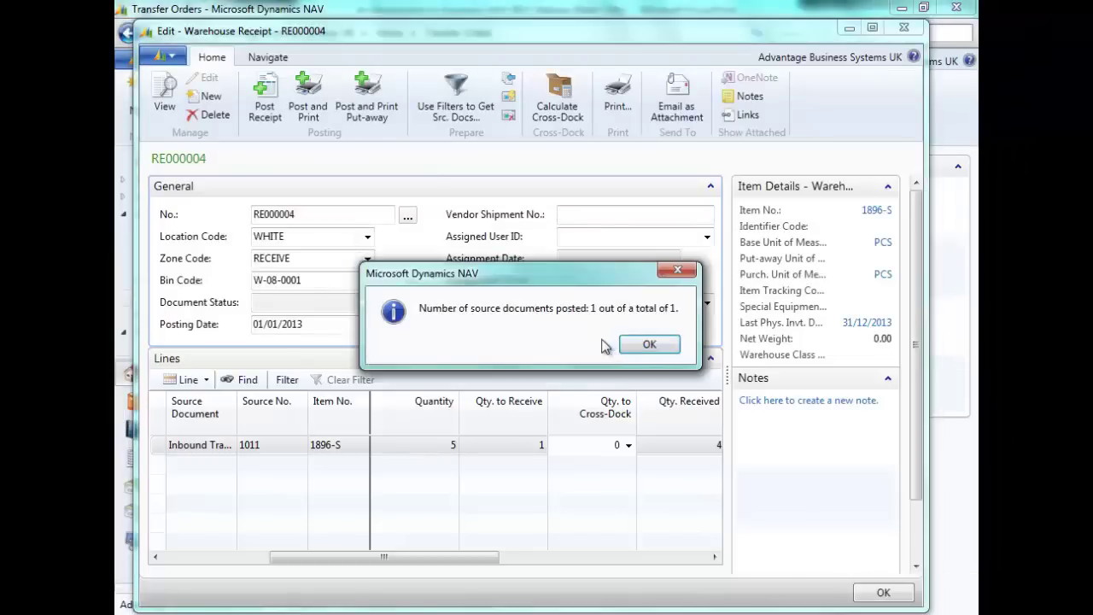
left_click(659, 345)
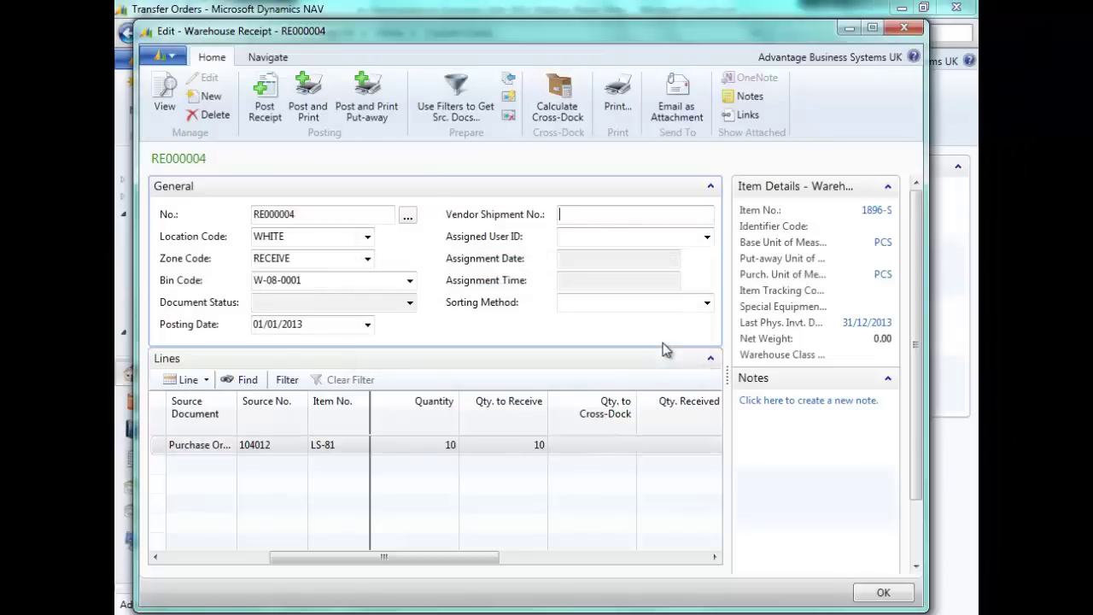
left_click(907, 32)
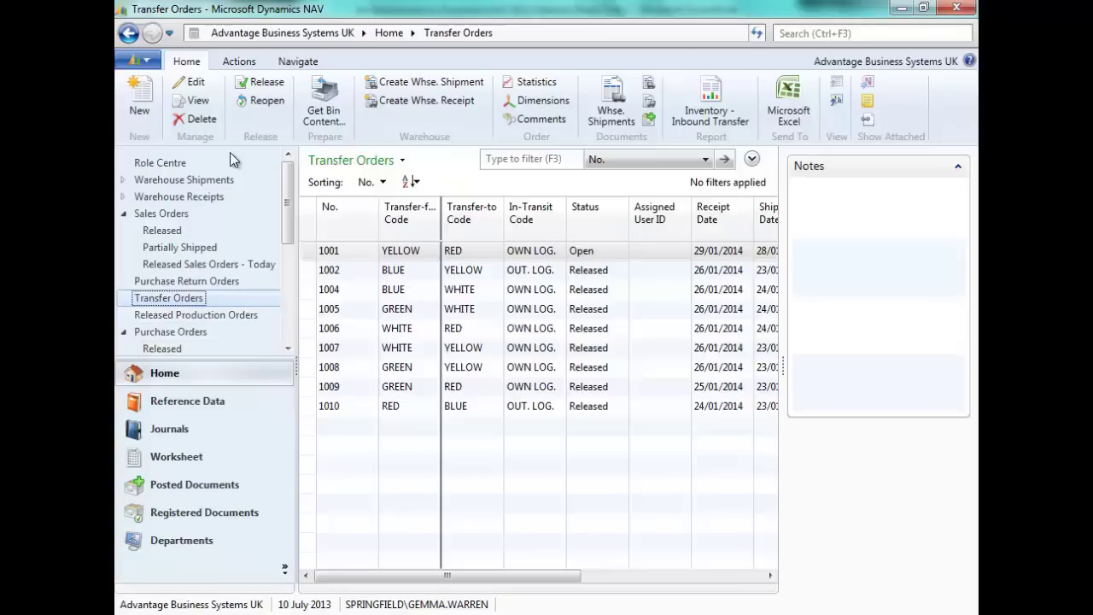
- Filter the Items list on Description for @*Cherry* and open the item card of Loudspeaker, Cherry, 75W
left_click(171, 400)
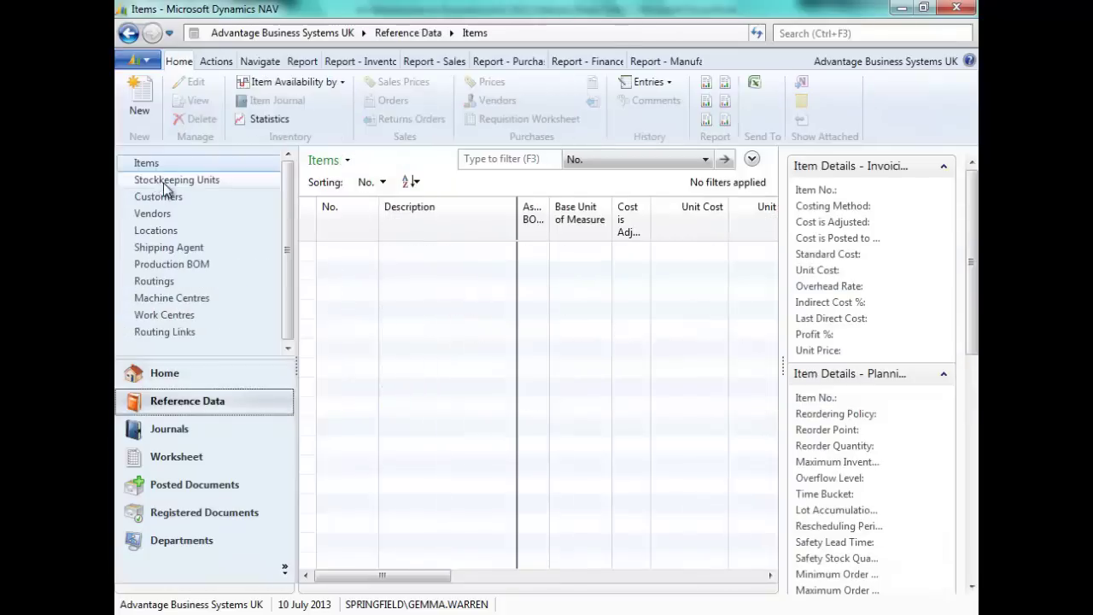
left_click(156, 164)
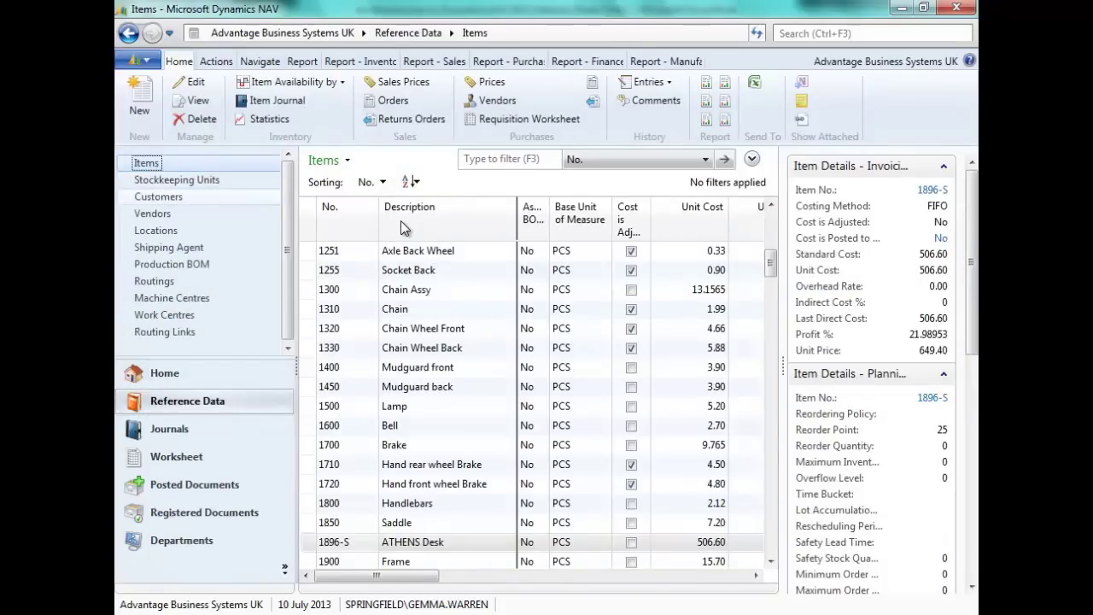
left_click(516, 158)
left_click(608, 160)
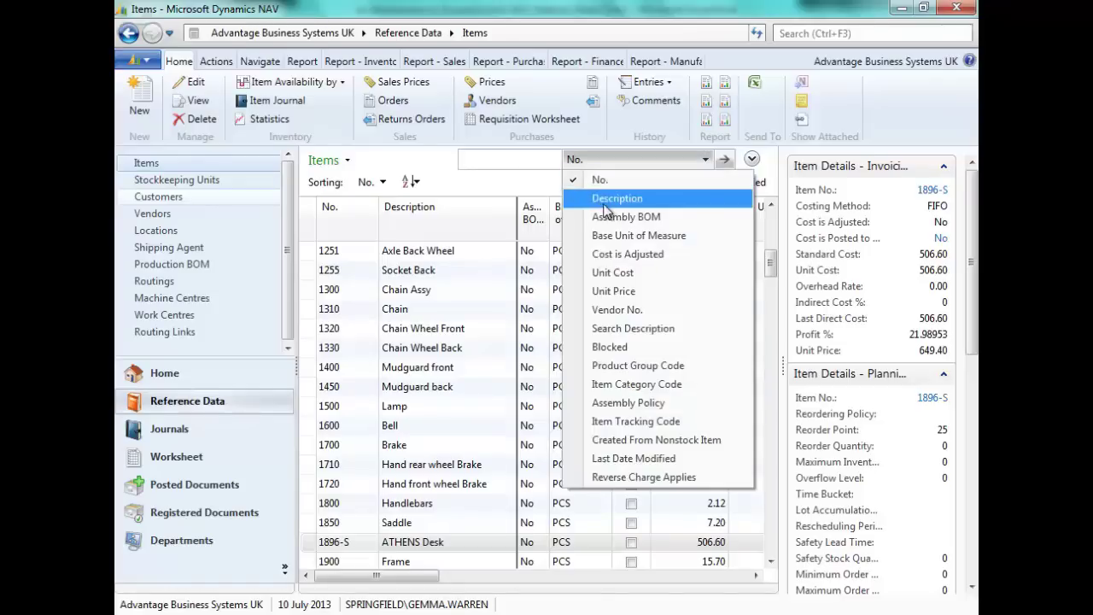
left_click(617, 198)
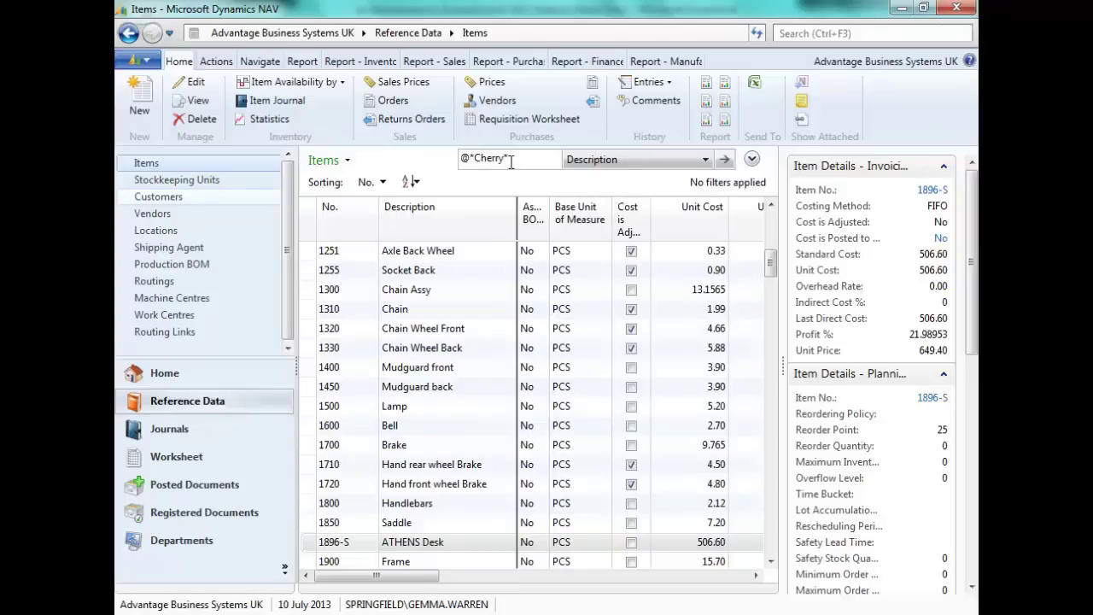
key("Return")
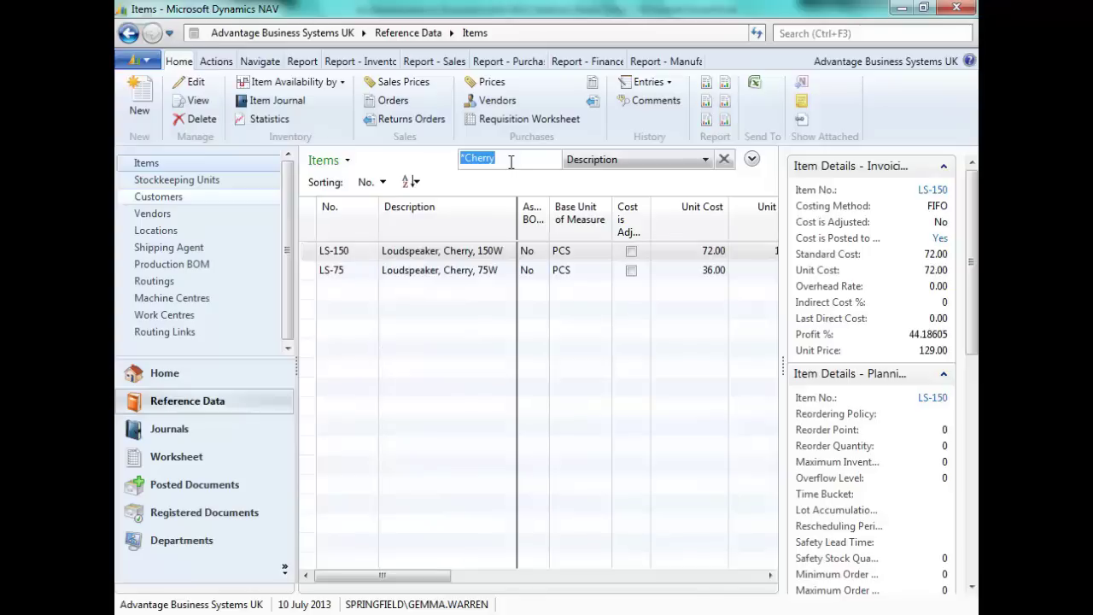
left_click(445, 275)
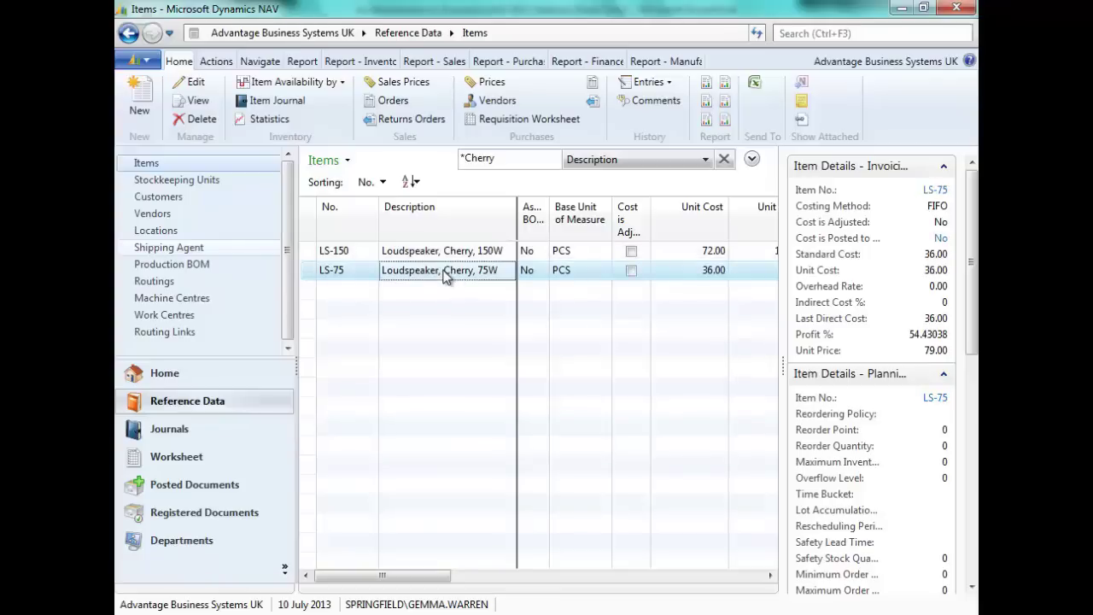
double_click(445, 271)
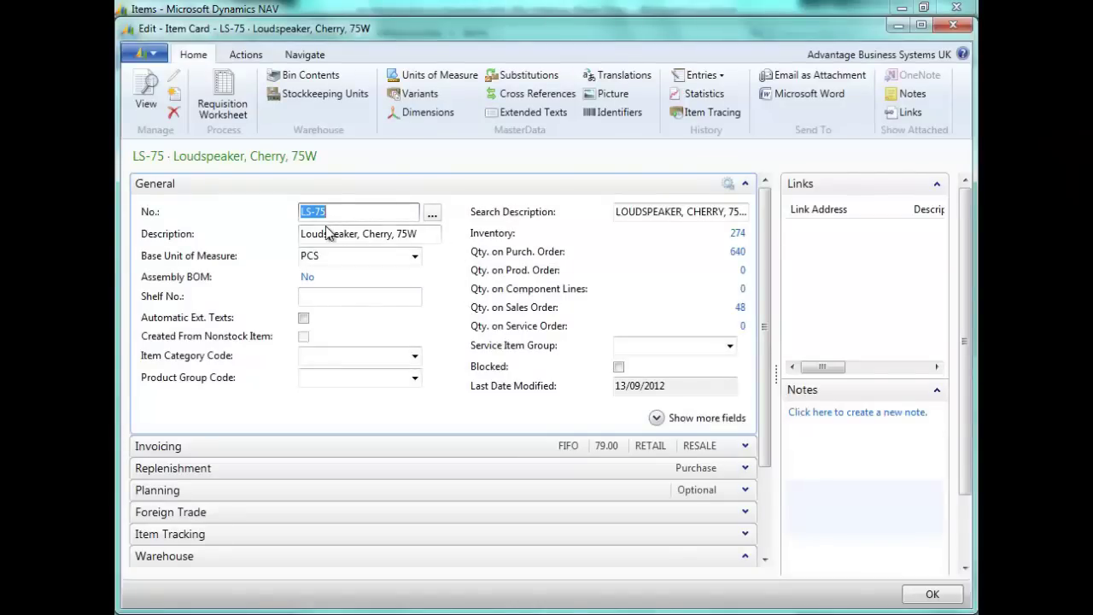
- Show the item's availability by variant, viewed by Week, in a maximized window
left_click(307, 60)
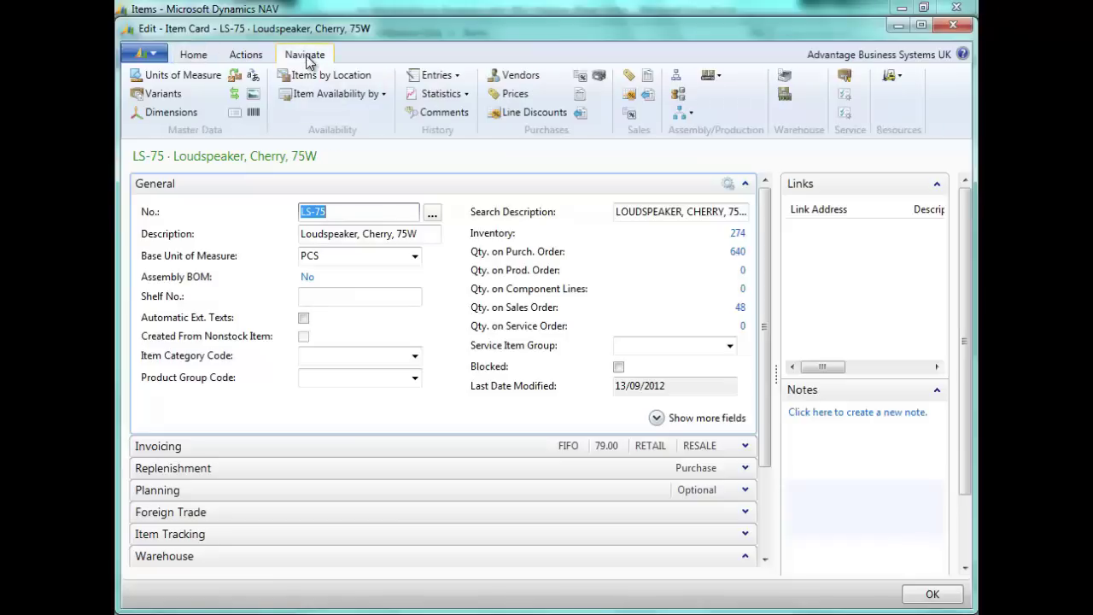
left_click(337, 89)
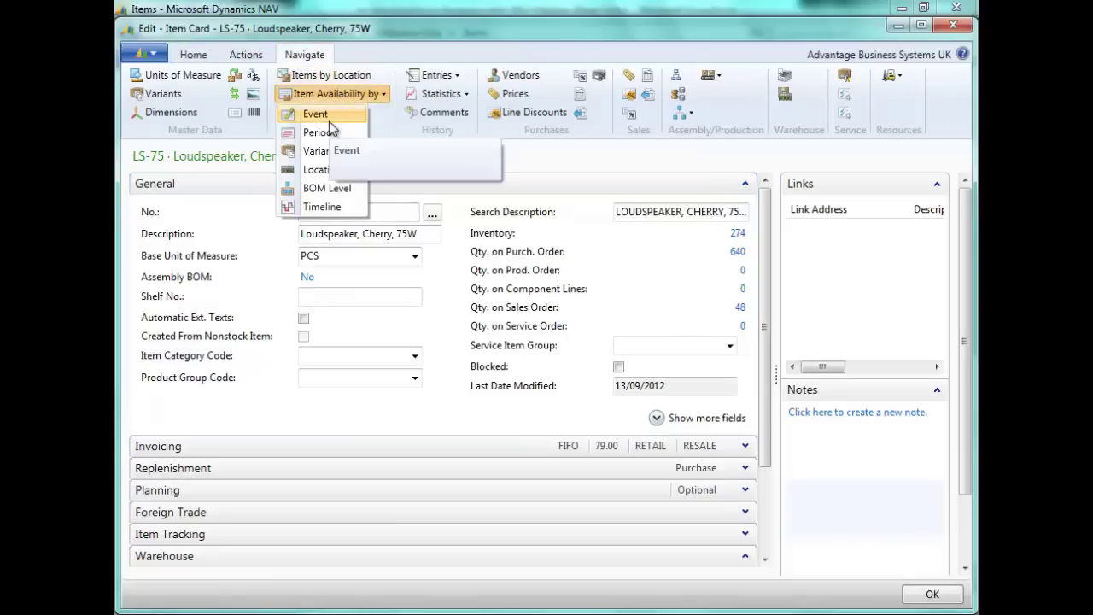
left_click(326, 154)
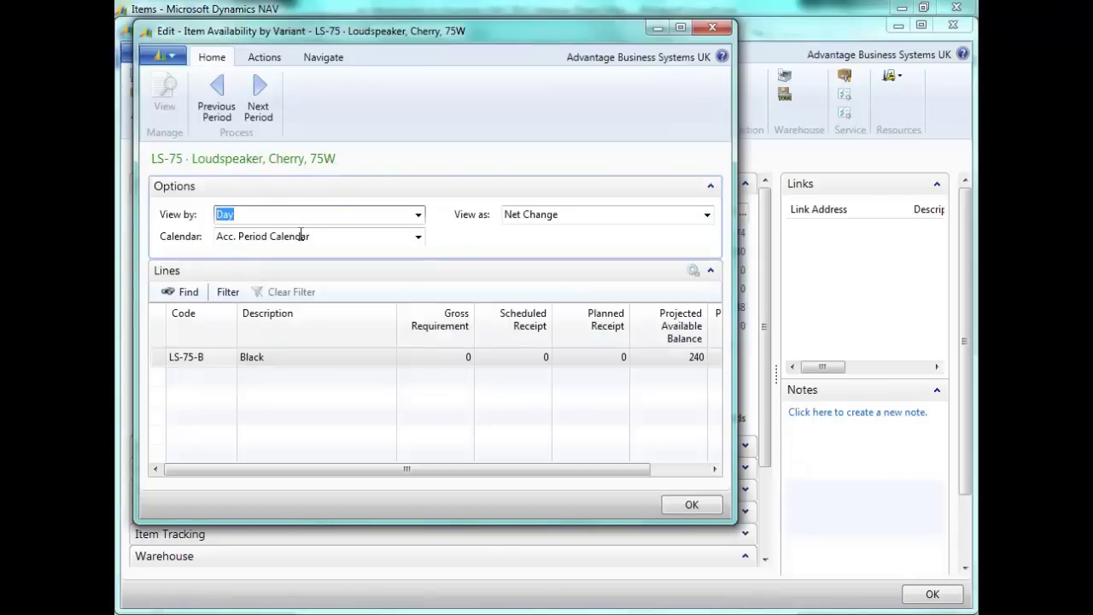
left_click(418, 214)
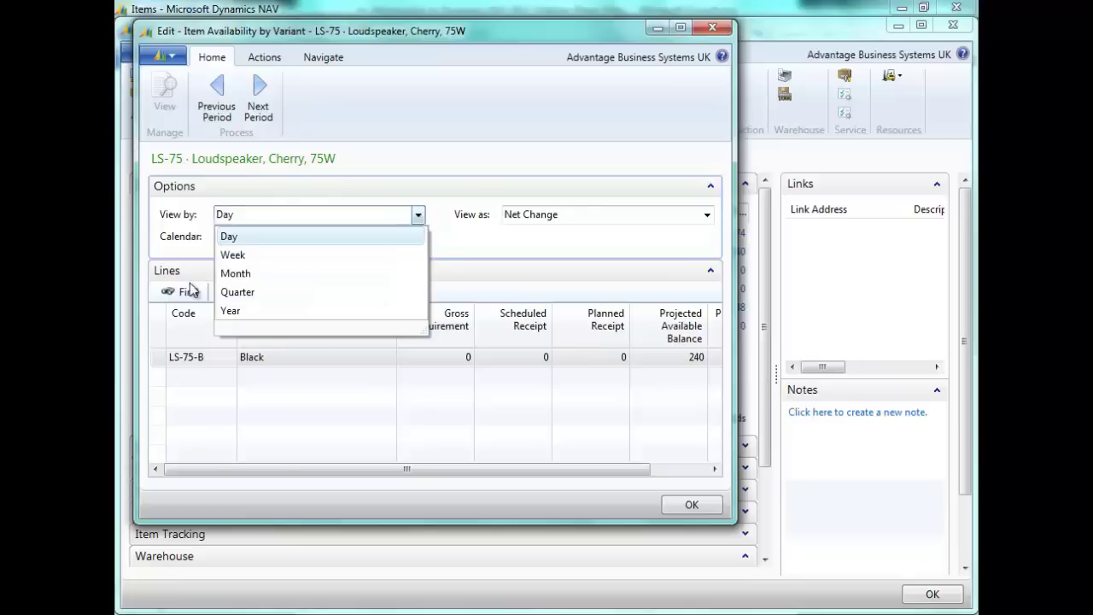
left_click(238, 257)
left_click(294, 365)
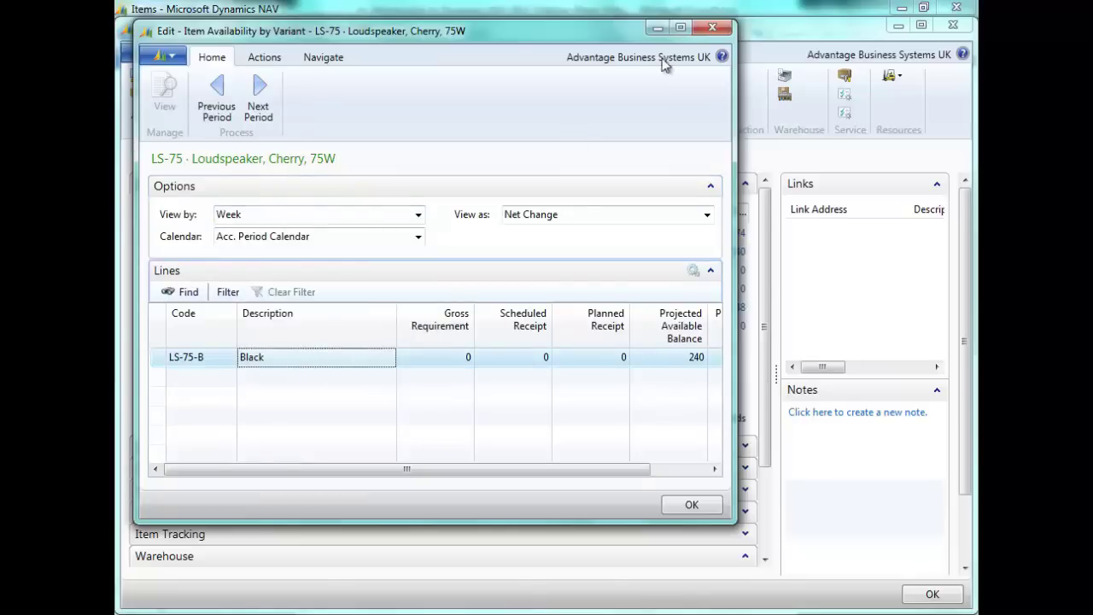
left_click(681, 27)
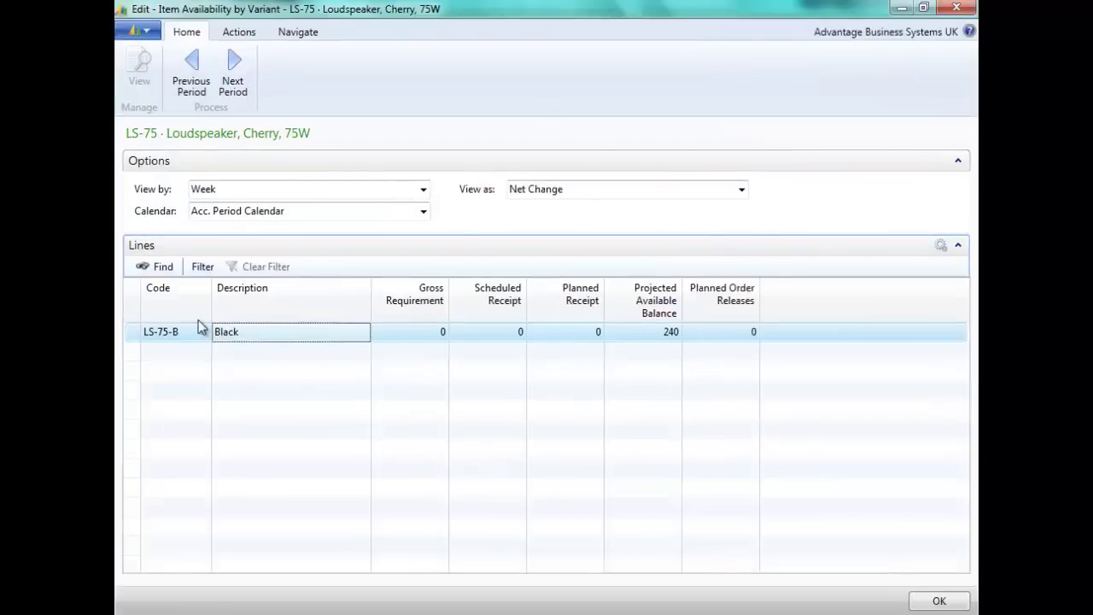
- Trace the Black variant's projected available balance to its item ledger entries, check location and quantity, and return to the item card
left_click(670, 333)
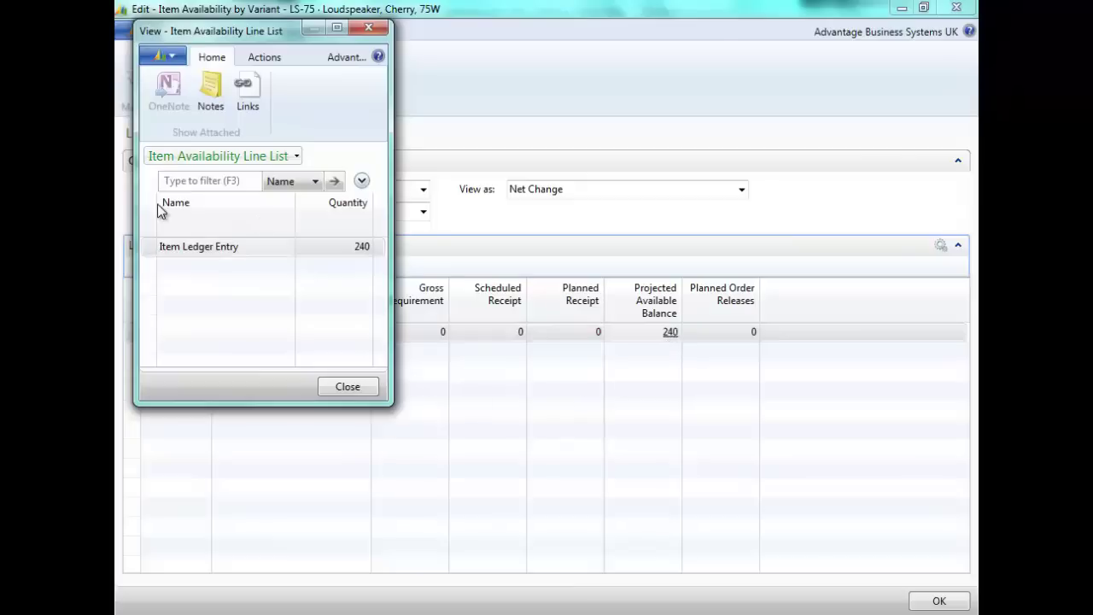
left_click(365, 249)
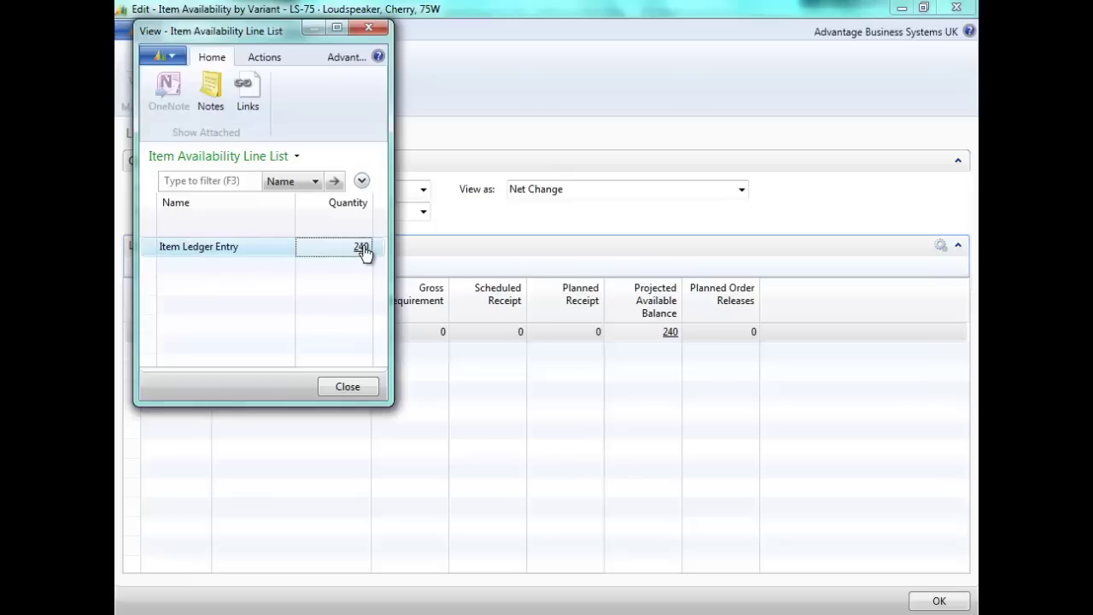
left_click(362, 247)
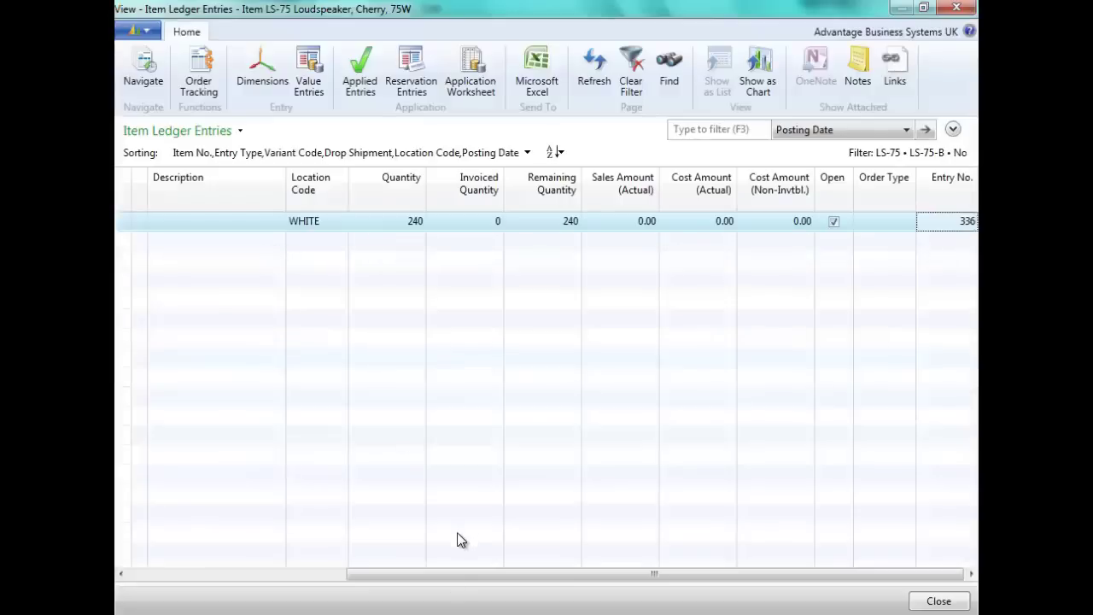
left_click_drag(461, 578, 178, 538)
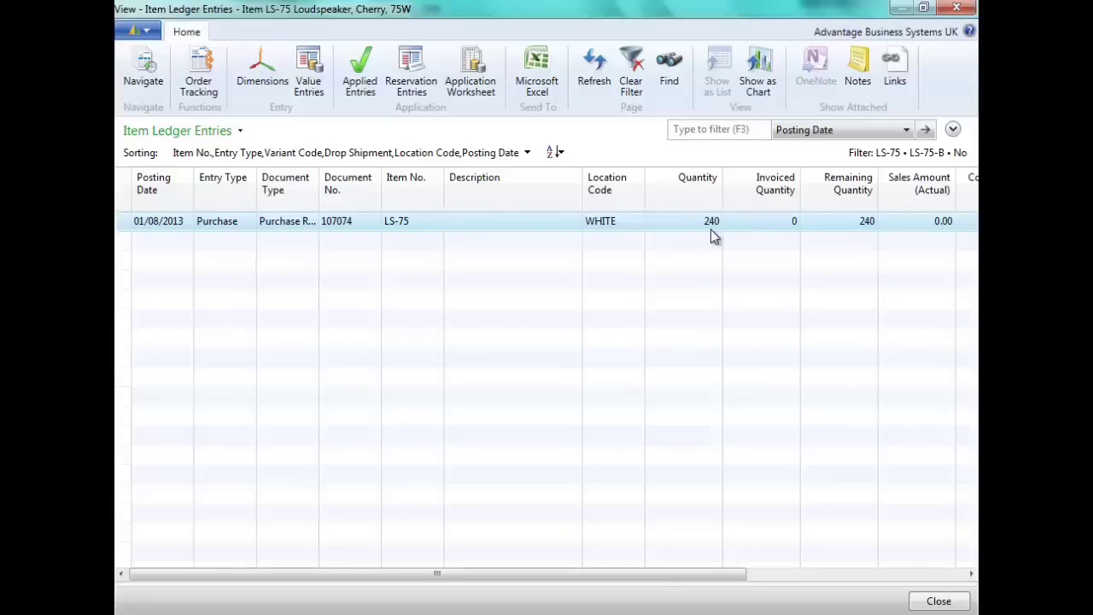
key("Escape")
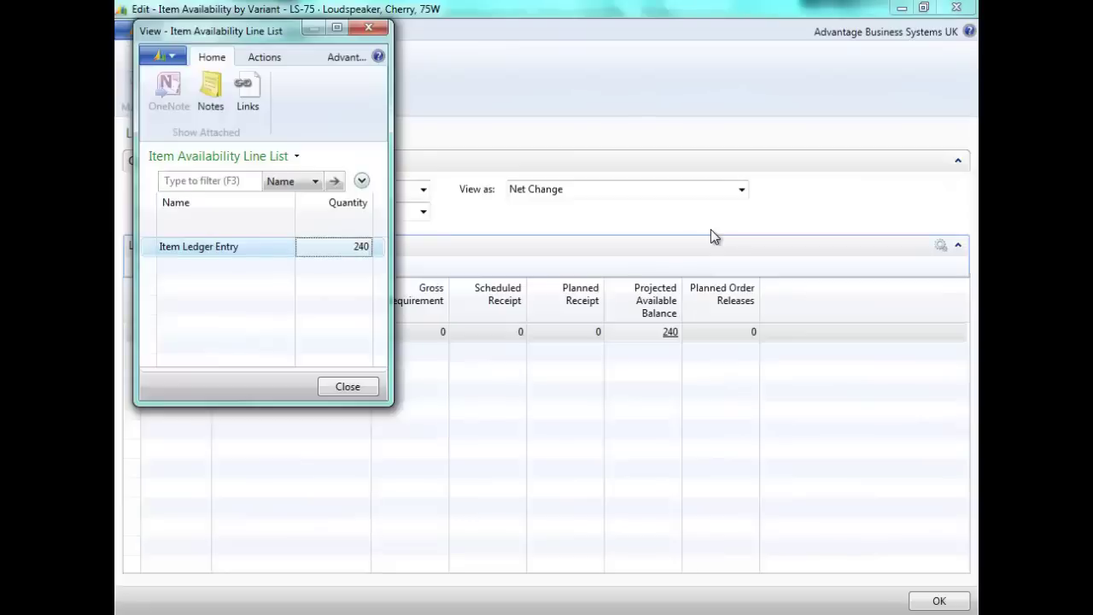
key("Escape")
key("Escape")
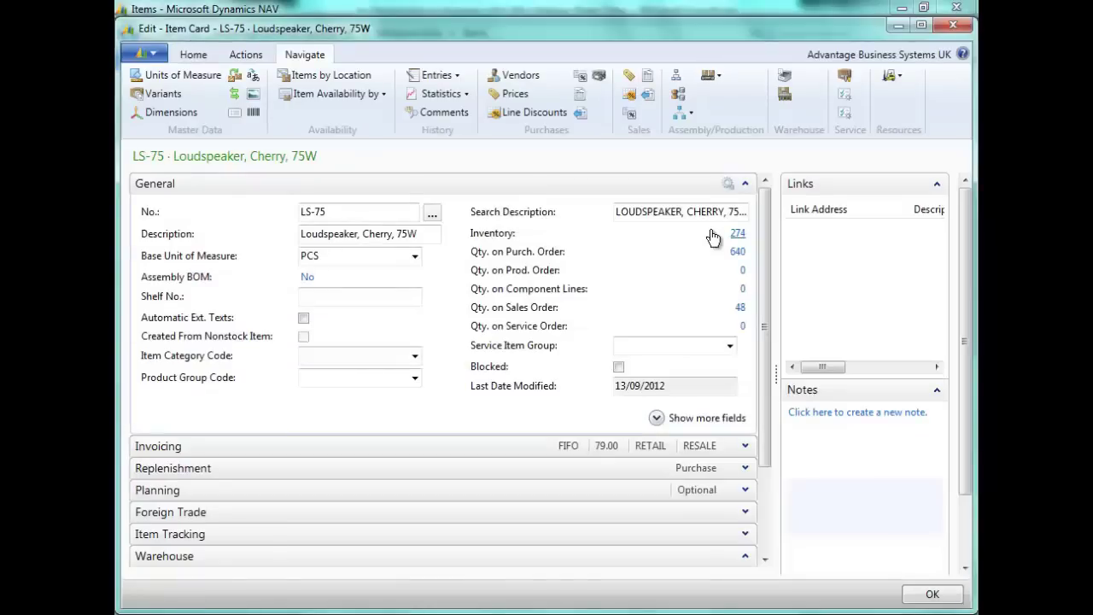
- Show the item's availability by period and examine the monthly requirements, receipts and projected balances from mid-2012 to June 2014
left_click(350, 98)
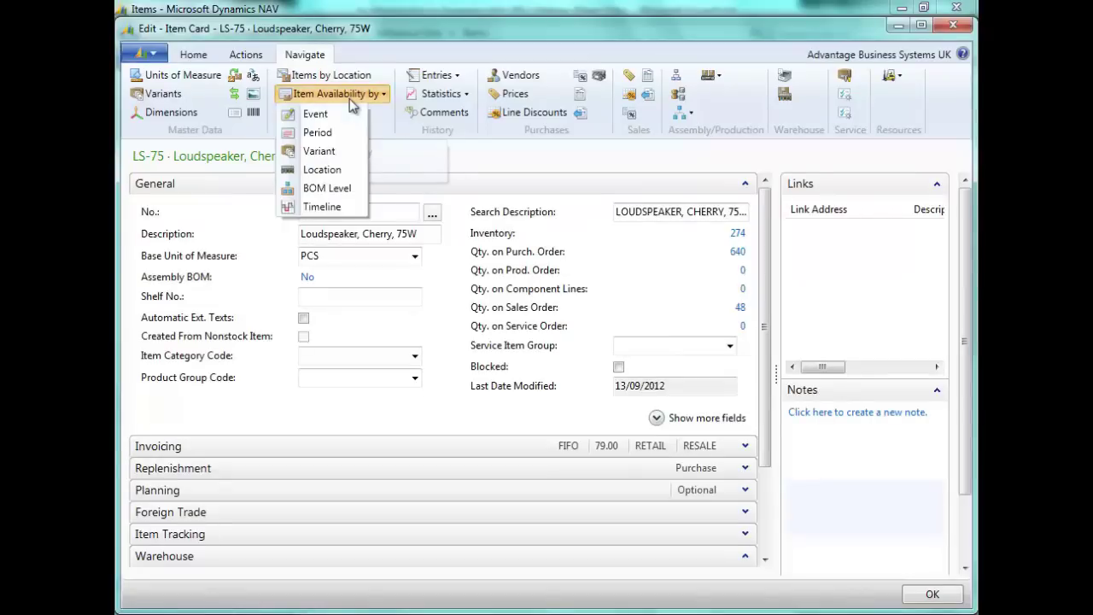
left_click(321, 133)
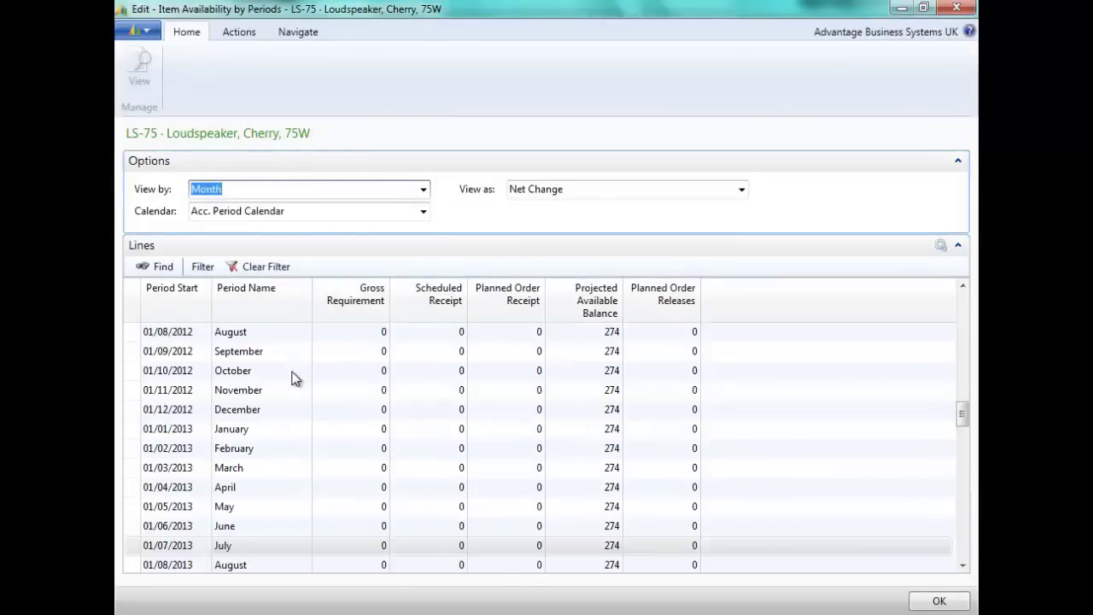
left_click(964, 286)
left_click(963, 286)
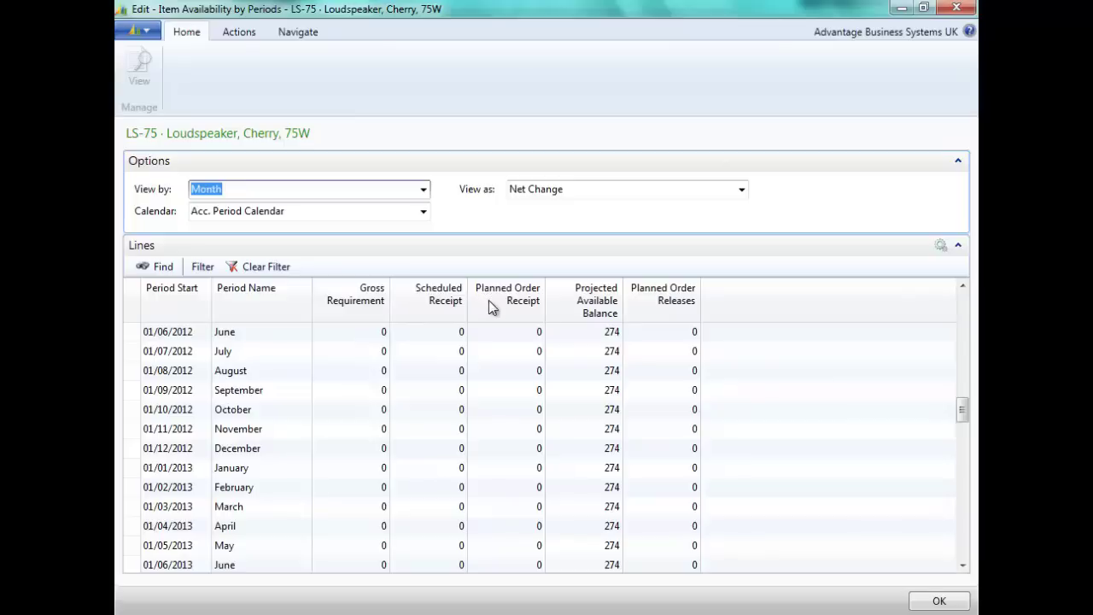
left_click(965, 568)
left_click(965, 568)
left_click(965, 568)
left_click(965, 568)
left_click(965, 568)
left_click(965, 568)
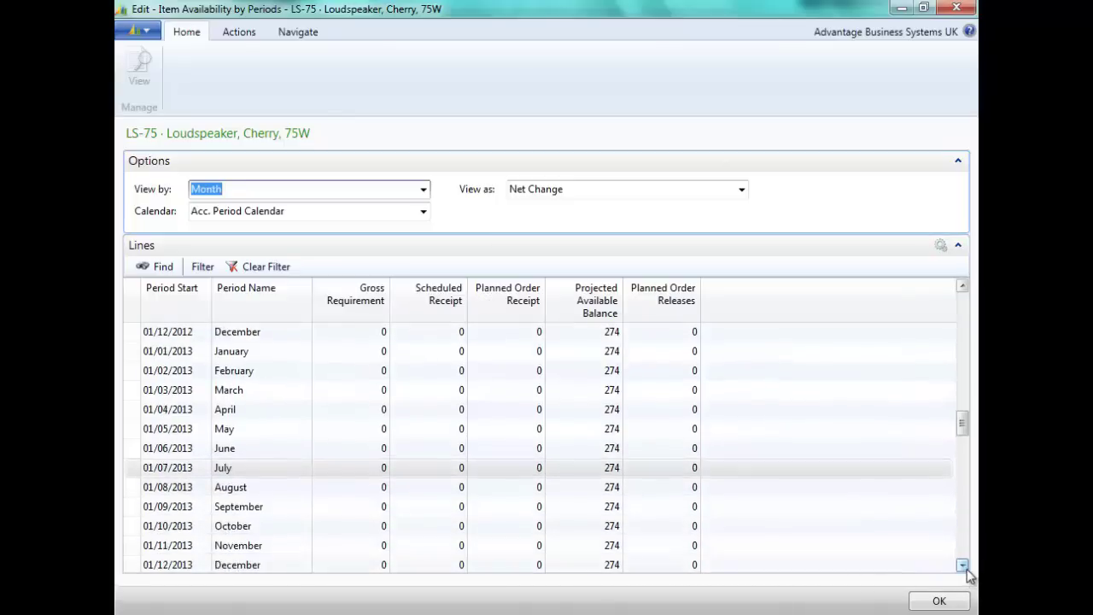
left_click(966, 568)
left_click(966, 568)
left_click(965, 568)
left_click(966, 568)
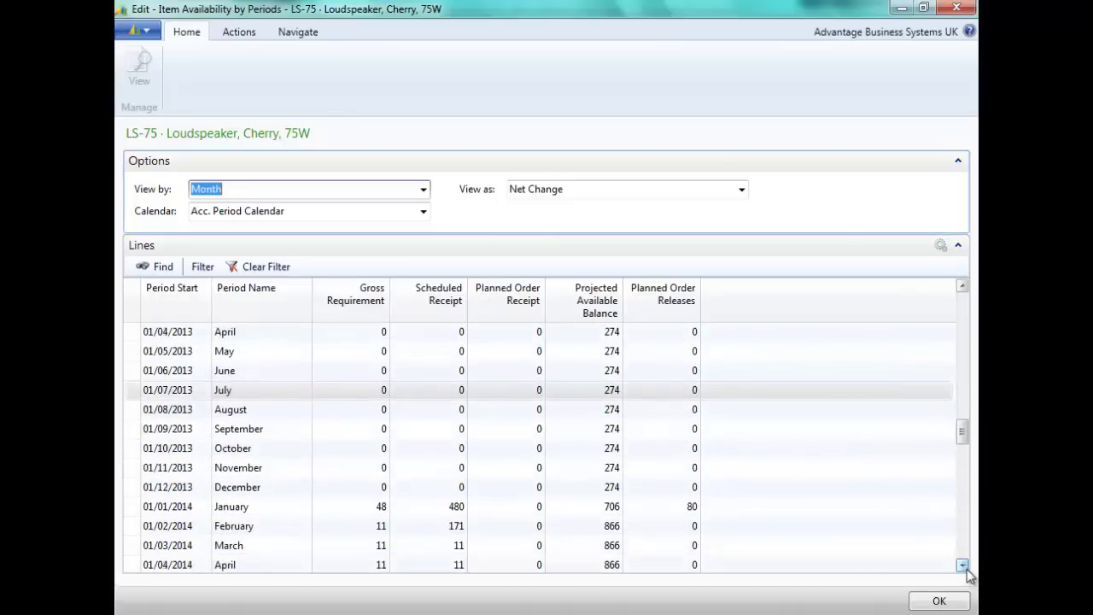
left_click(965, 568)
left_click(965, 568)
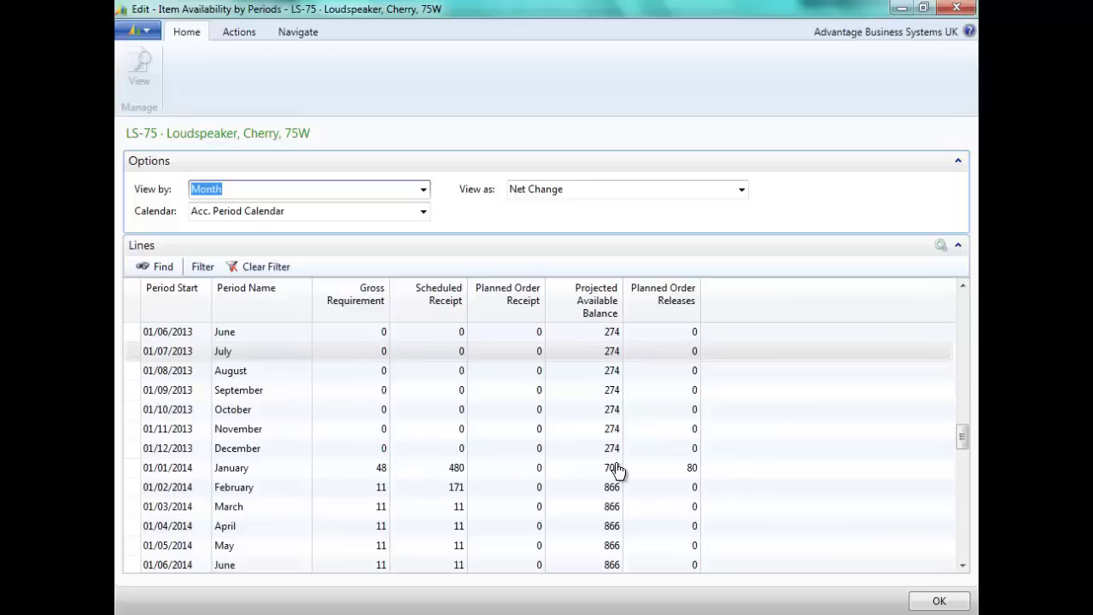
- Inspect the source lines behind the January 2014 gross requirement, select February's gross requirement and return to the item card
left_click(382, 474)
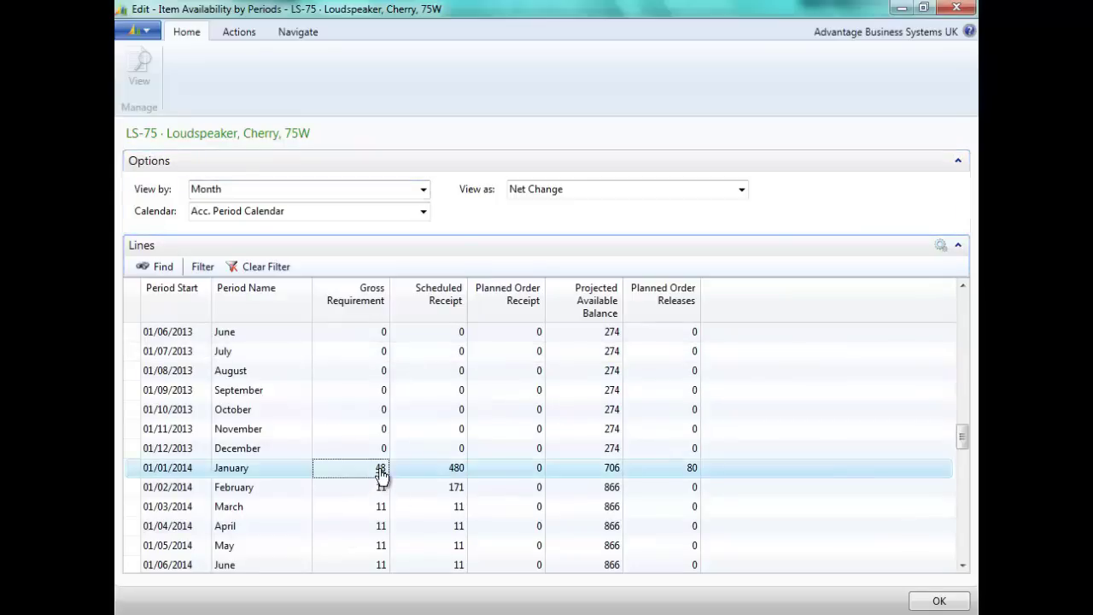
left_click(382, 474)
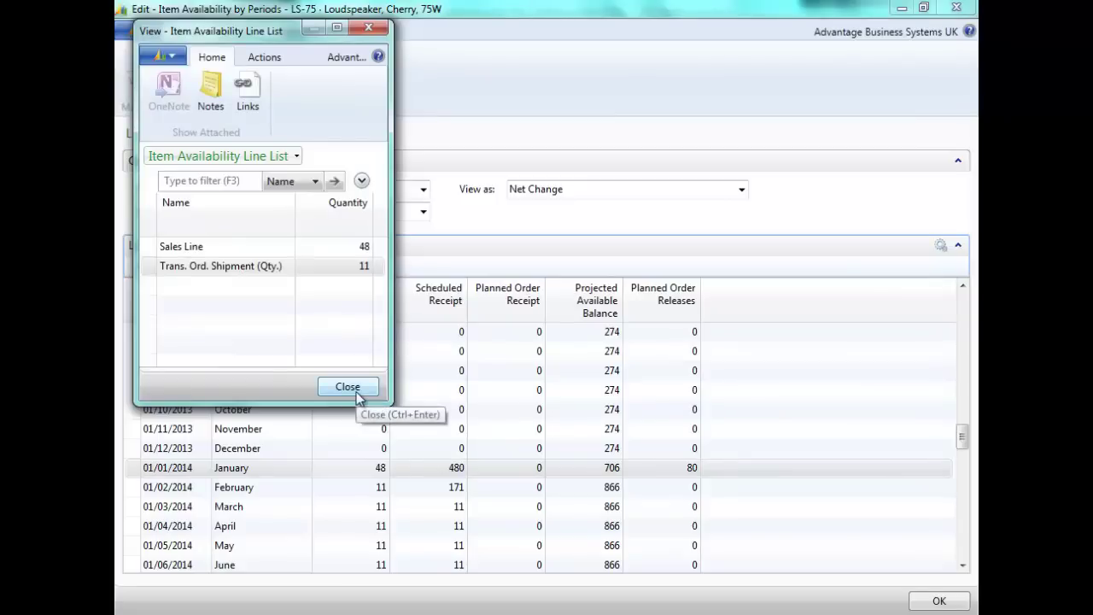
left_click(221, 247)
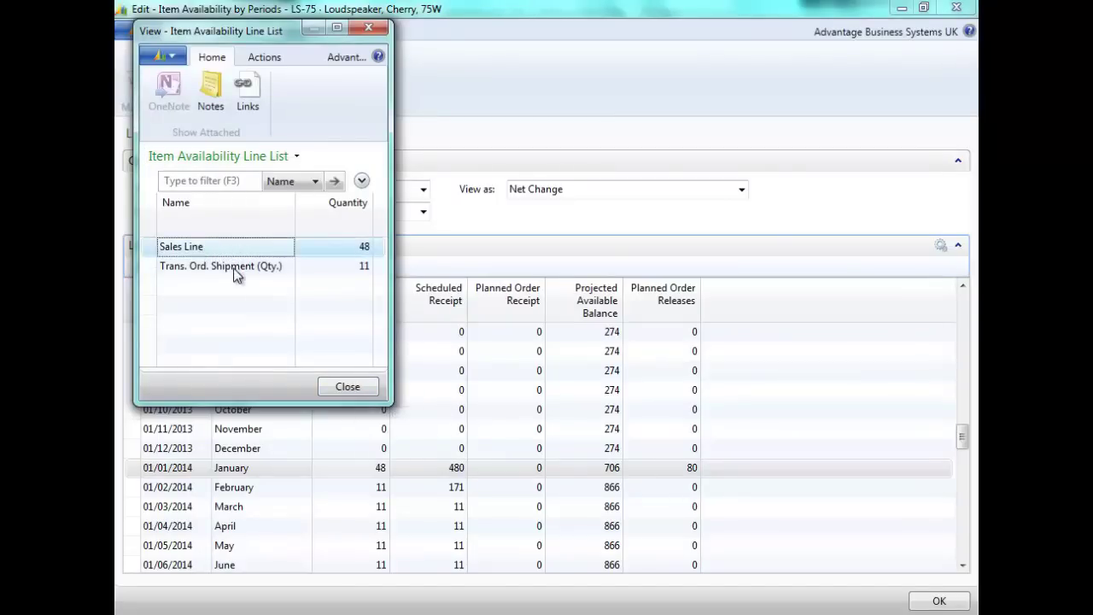
left_click(234, 269)
left_click(349, 388)
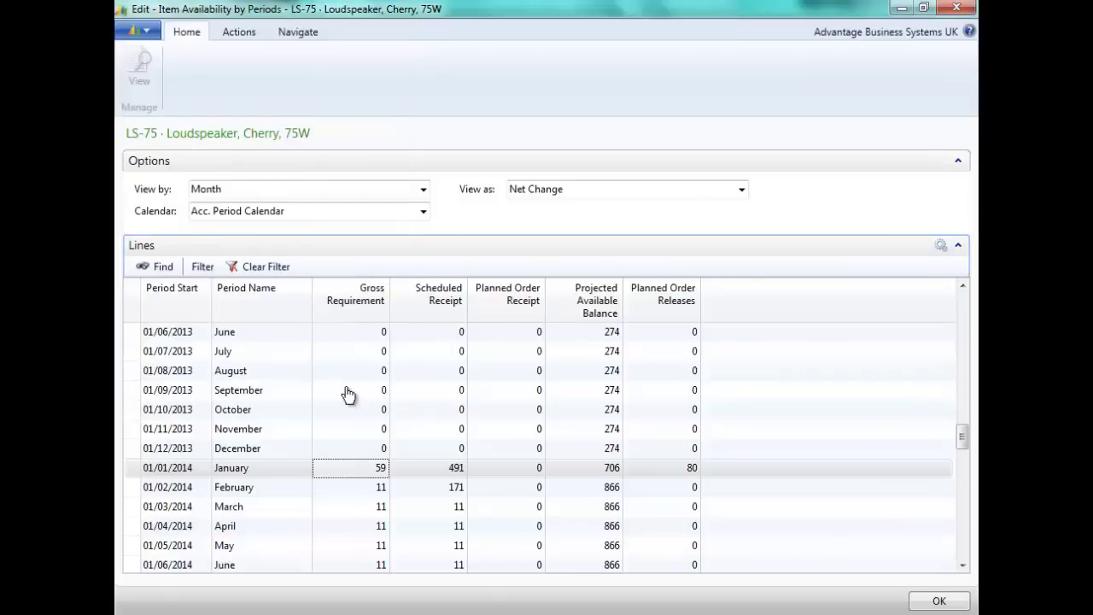
left_click(381, 489)
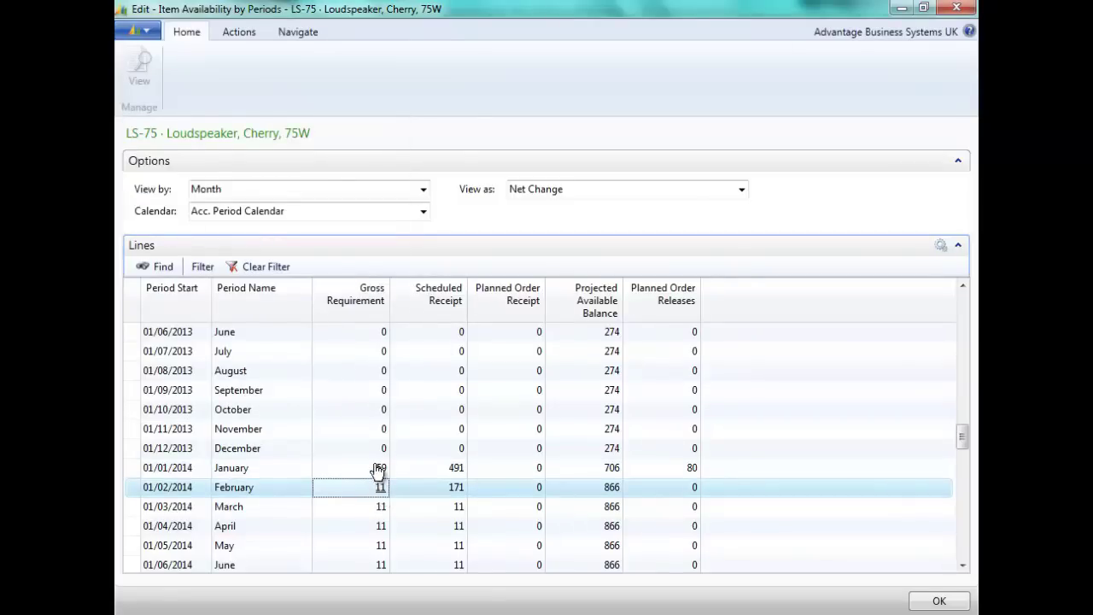
key("Escape")
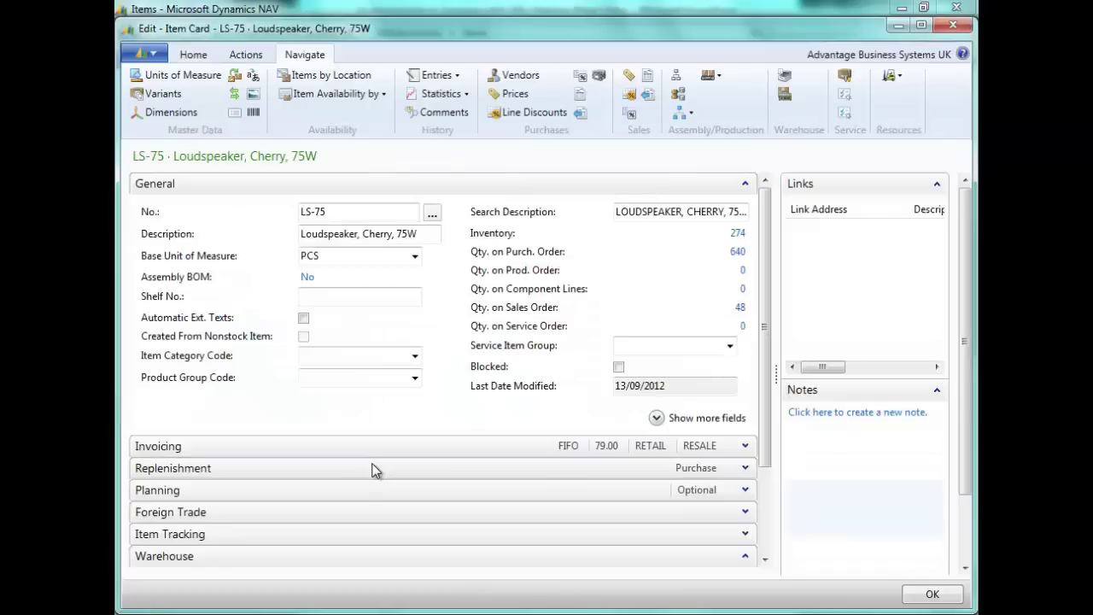
- View the loudspeaker's availability by event and return to the item card
left_click(357, 94)
left_click(316, 115)
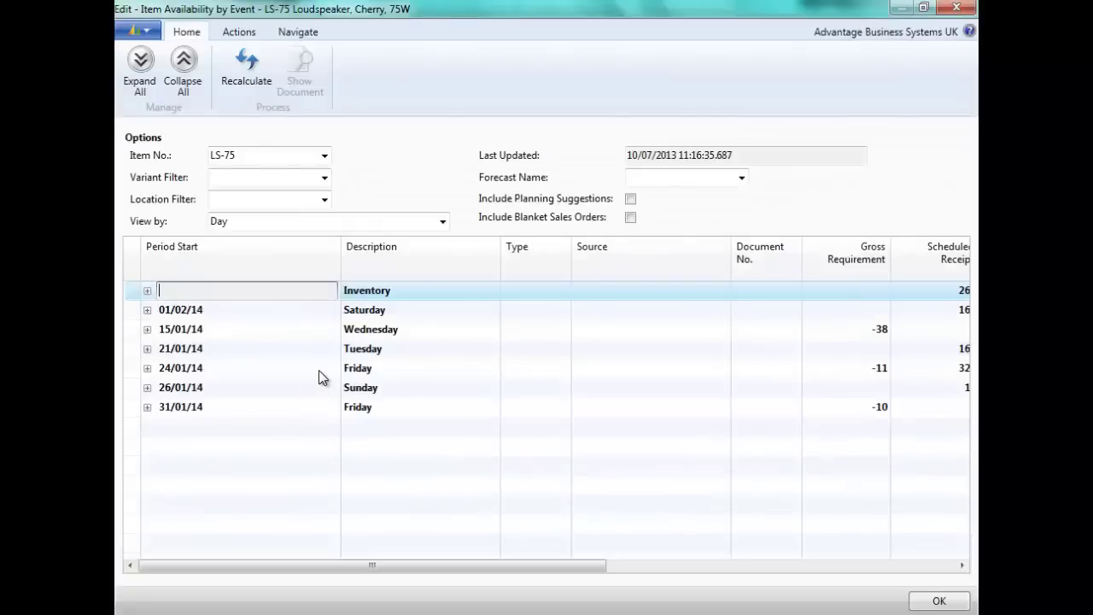
key("Escape")
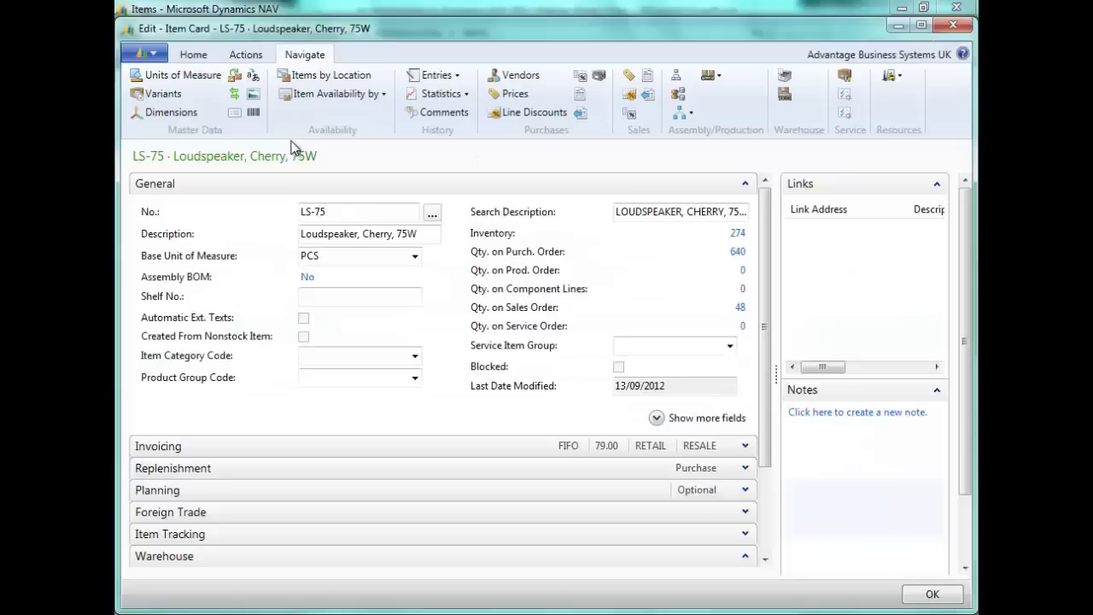
- Show the loudspeaker's availability by period, check the January and February 2014 gross requirements, and return to the item card
left_click(334, 100)
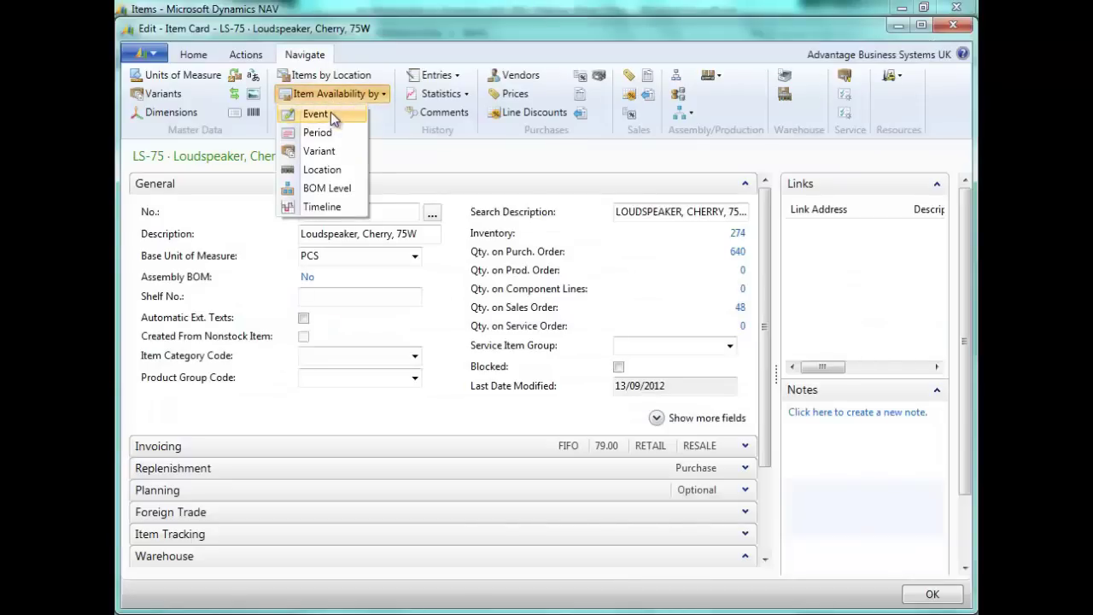
left_click(314, 133)
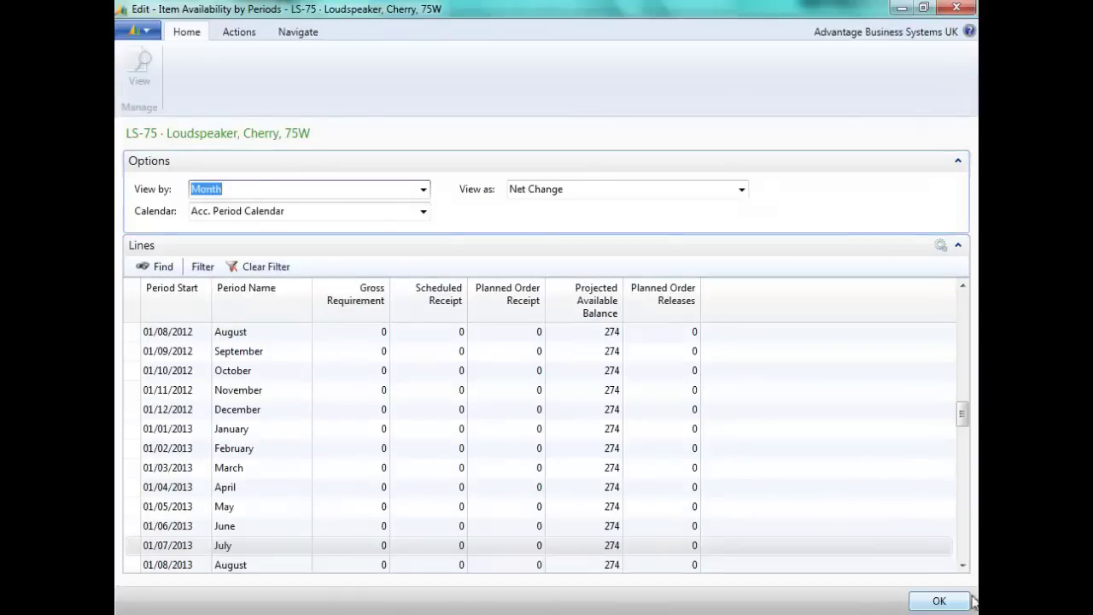
scroll(963, 565, "down", 10)
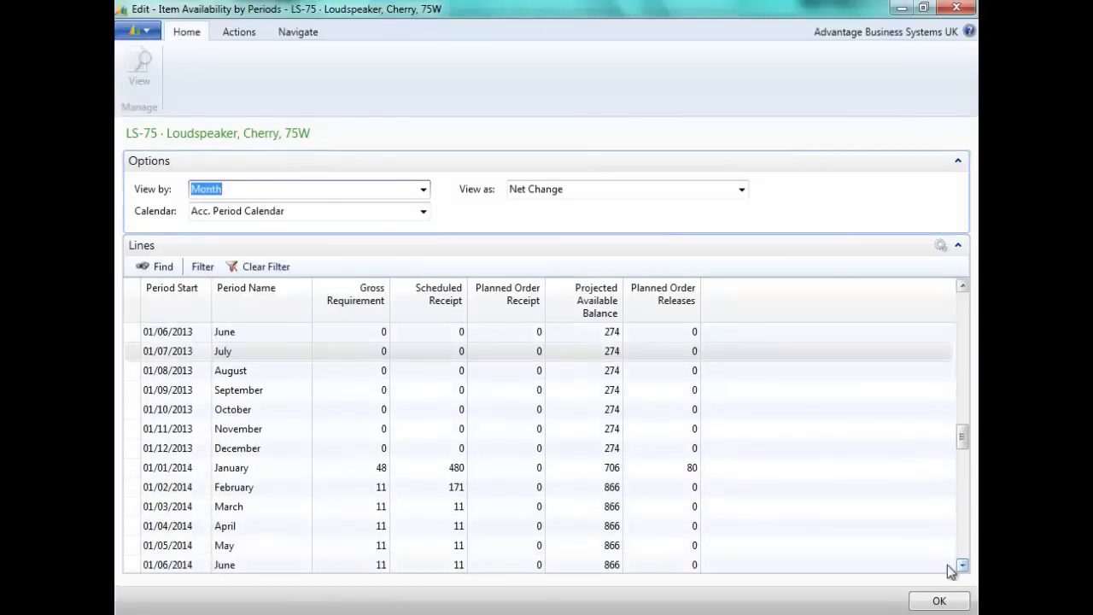
left_click(378, 472)
left_click(378, 489)
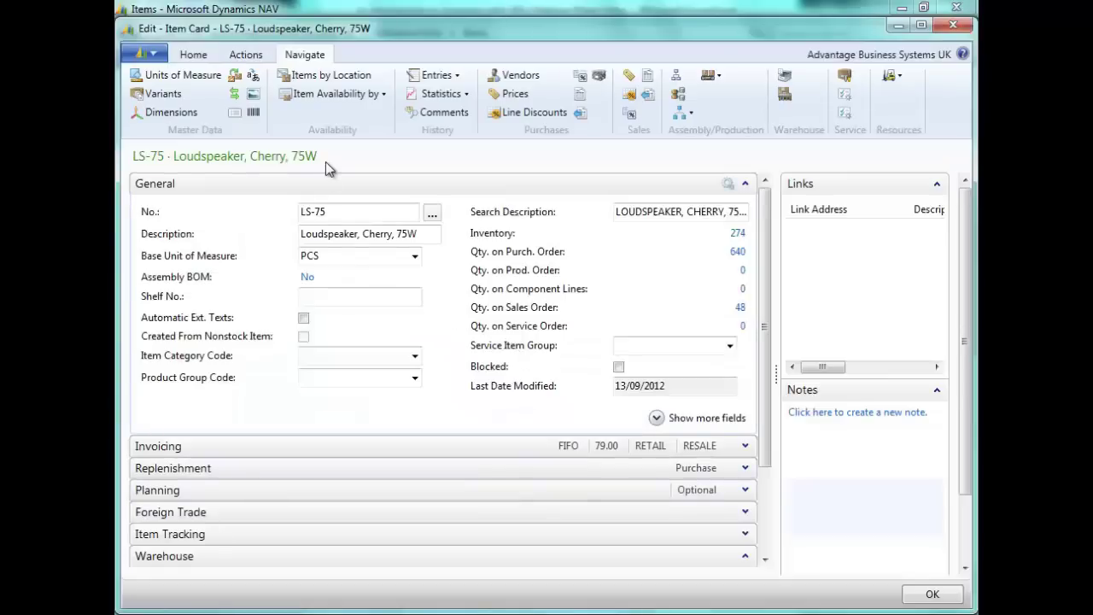
- Show the item's availability by location, trace Blue Warehouse's projected available balance to its item ledger entry, and return to the item card
left_click(357, 98)
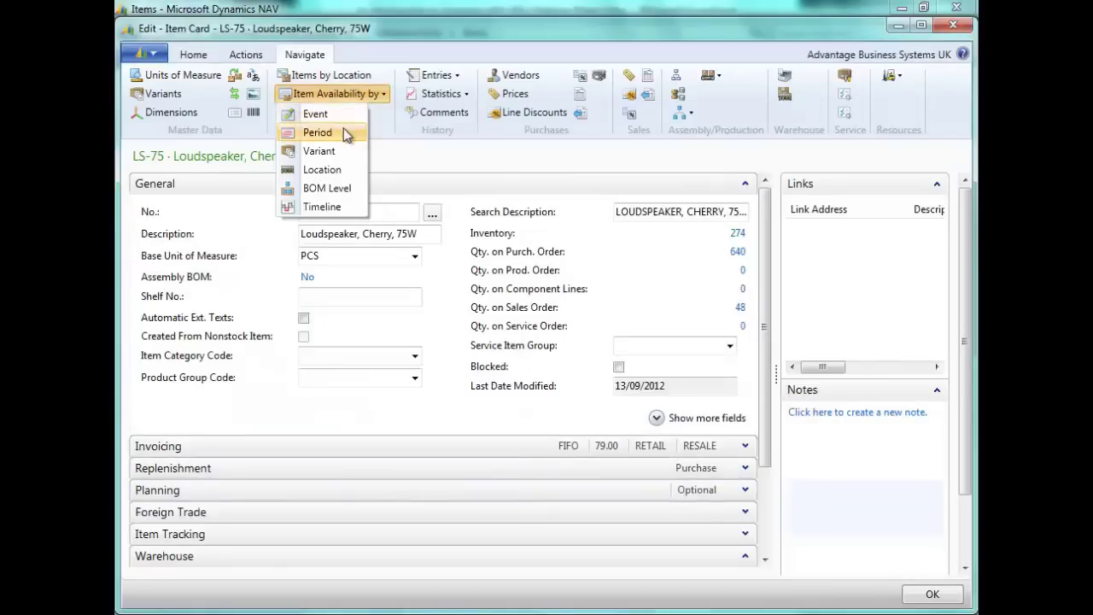
left_click(325, 168)
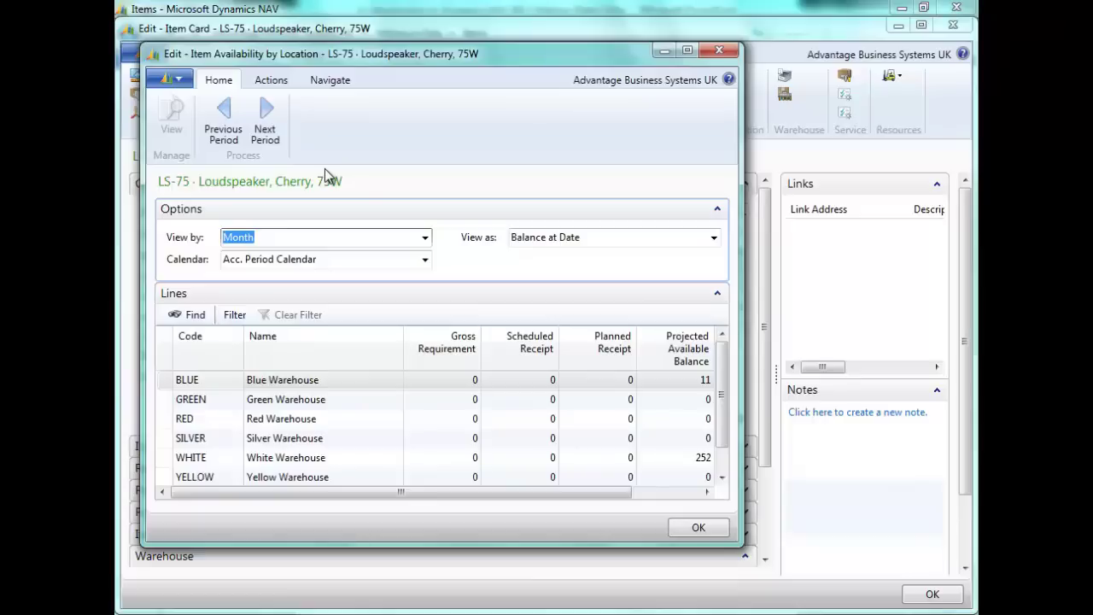
left_click(687, 51)
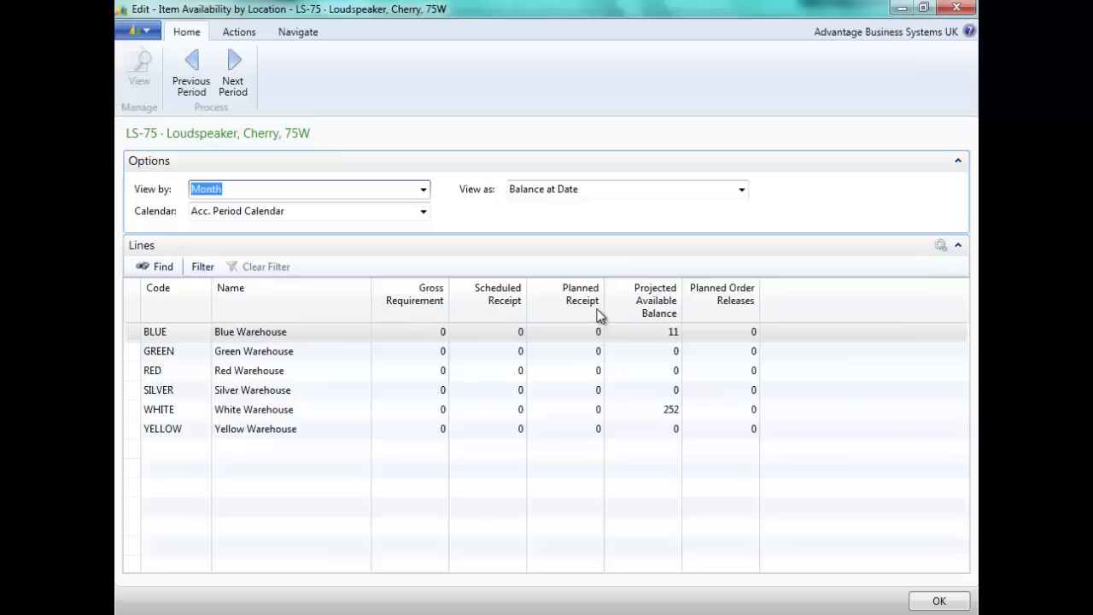
left_click(673, 334)
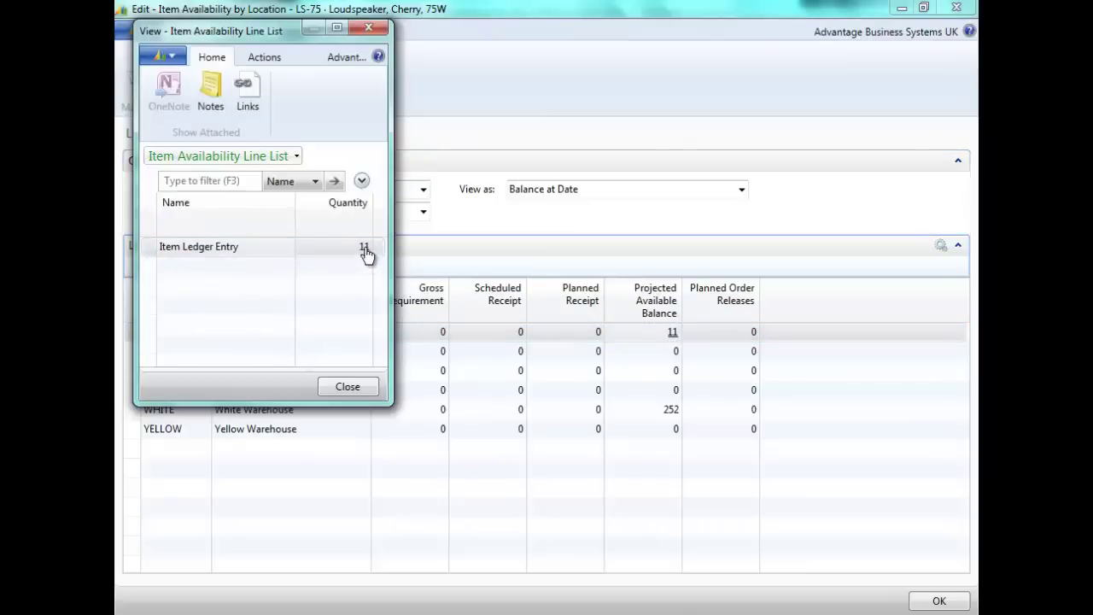
left_click(365, 248)
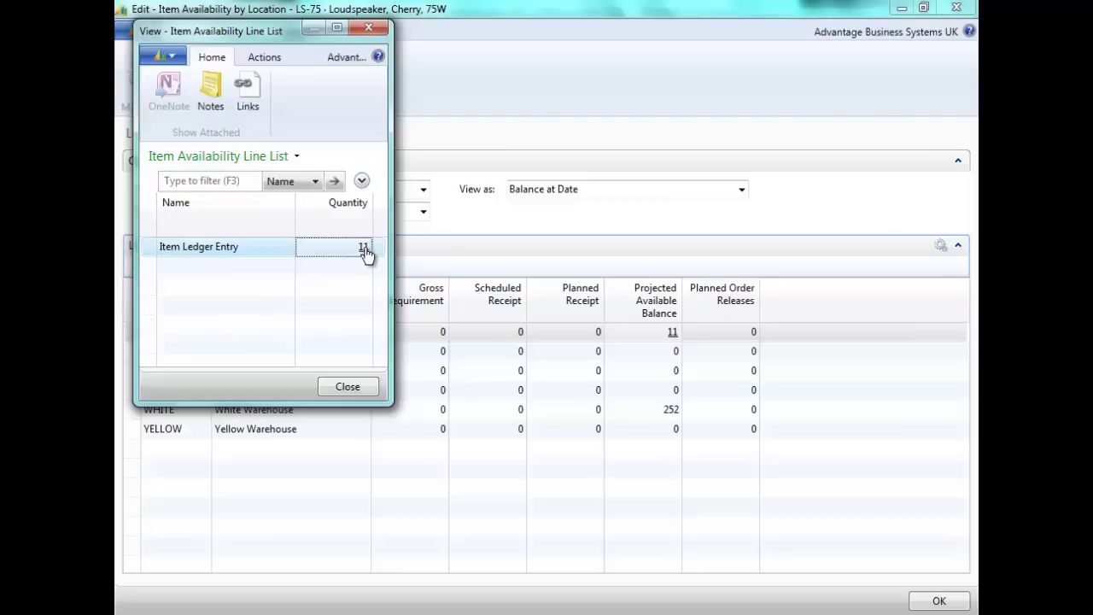
left_click(365, 248)
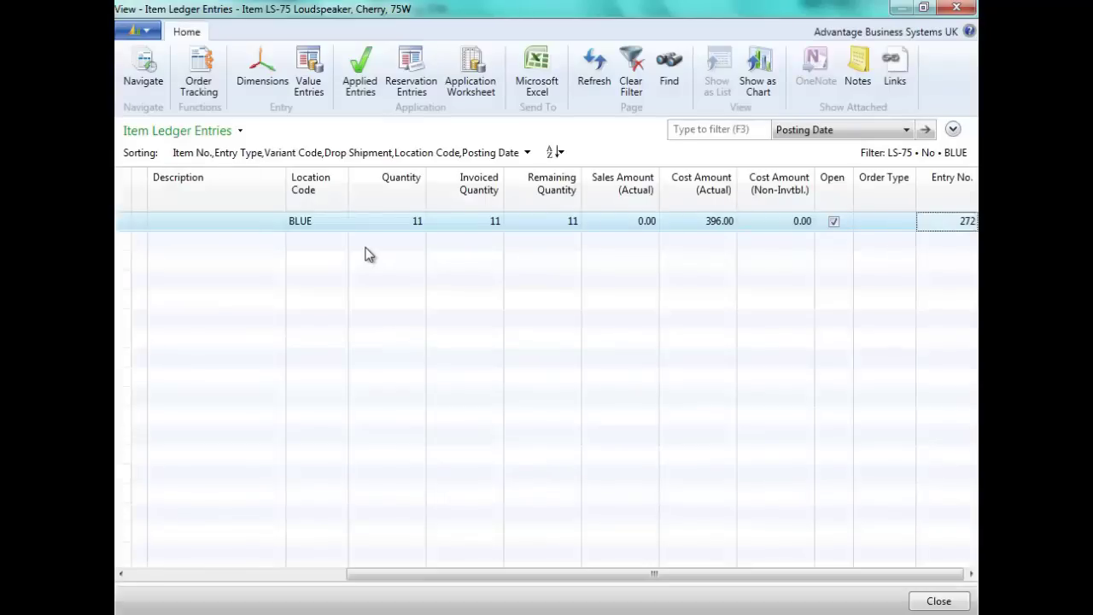
key("Escape")
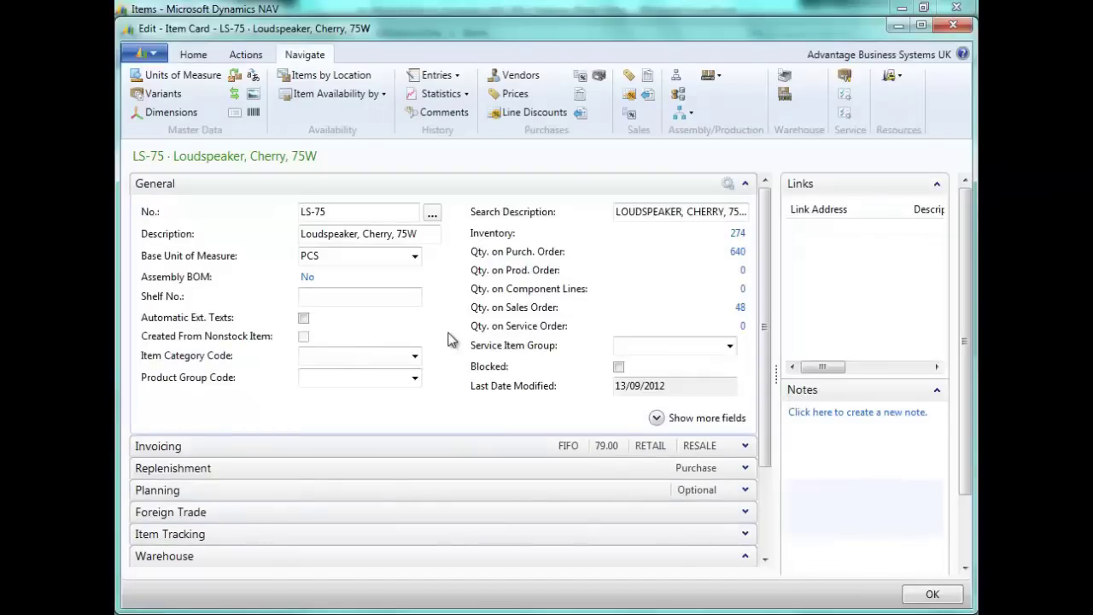
- Show the item's availability by event with Period Start narrowed and all lines expanded, and select the Service Electronics Ltd. scheduled receipt
left_click(350, 93)
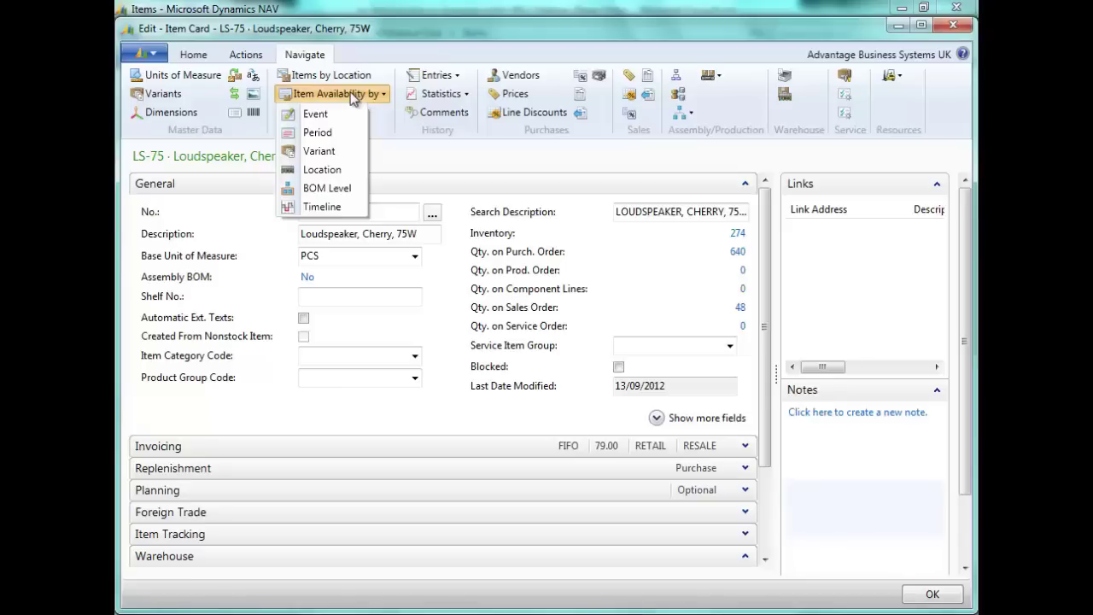
left_click(312, 112)
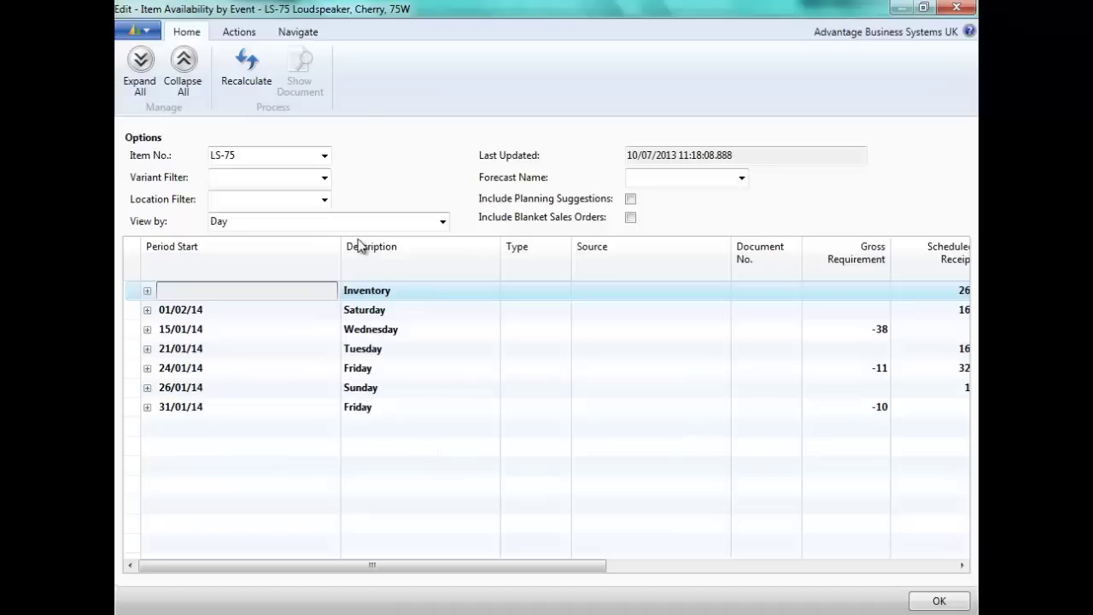
left_click_drag(339, 253, 228, 260)
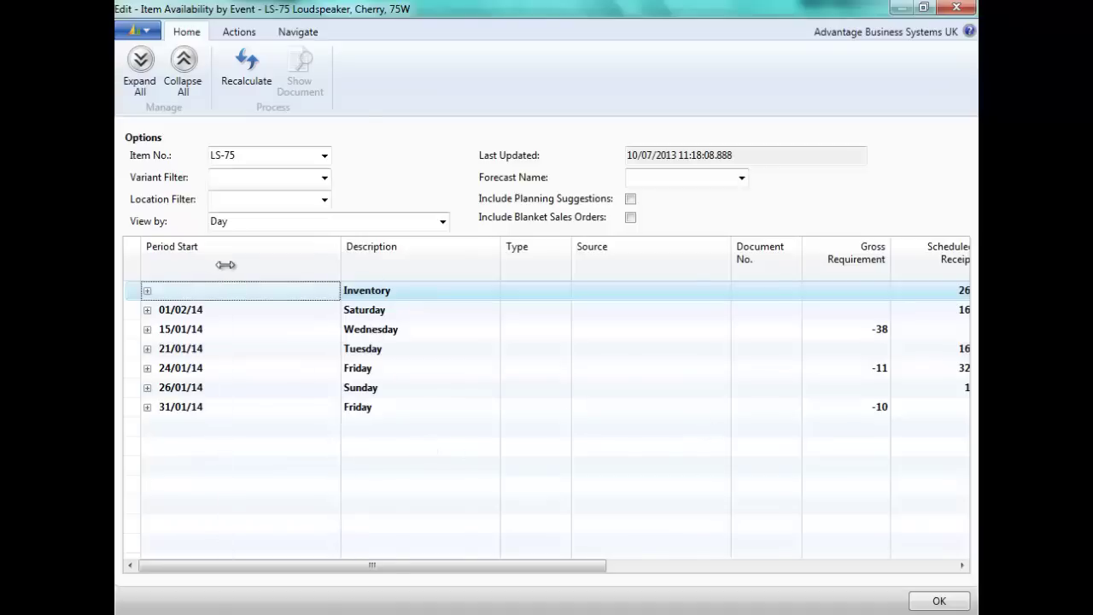
left_click(141, 61)
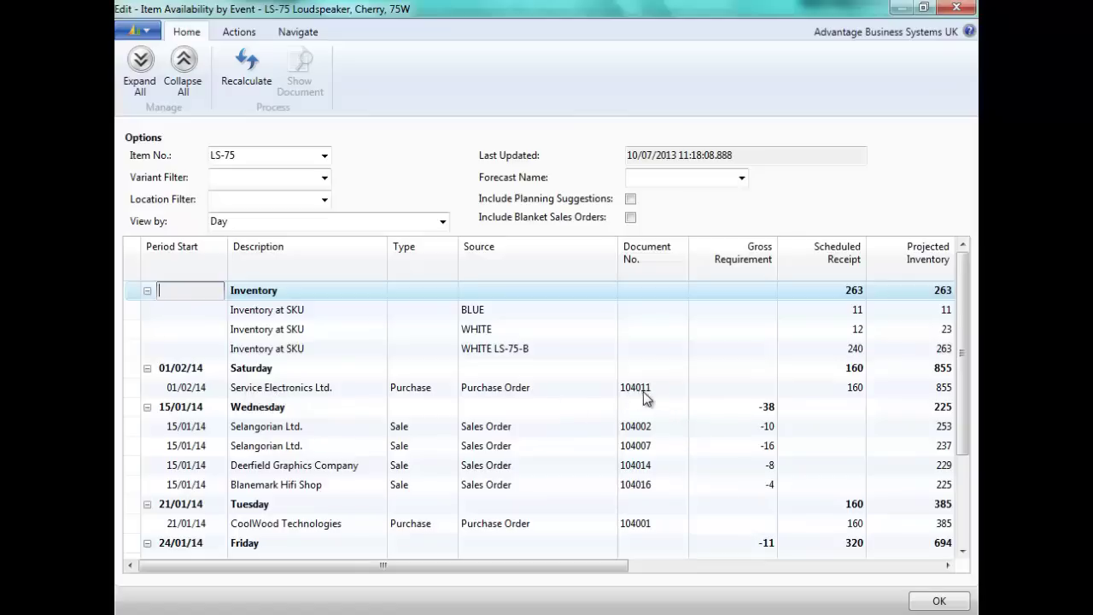
left_click(854, 386)
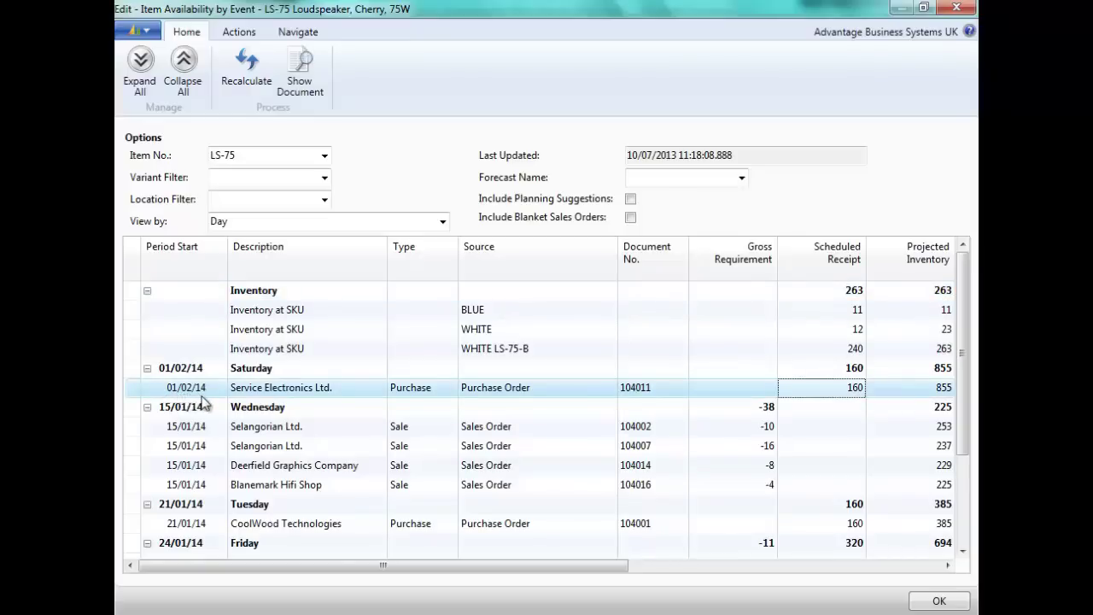
- View the events by Month, then collapse February to check its scheduled receipt total and expand it again
left_click(443, 222)
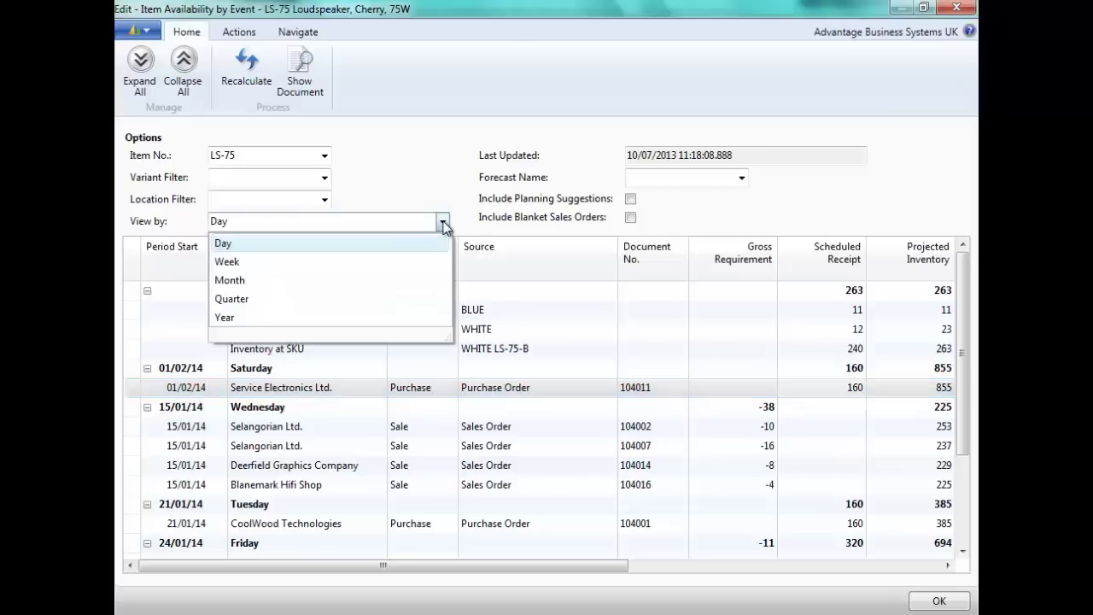
left_click(241, 281)
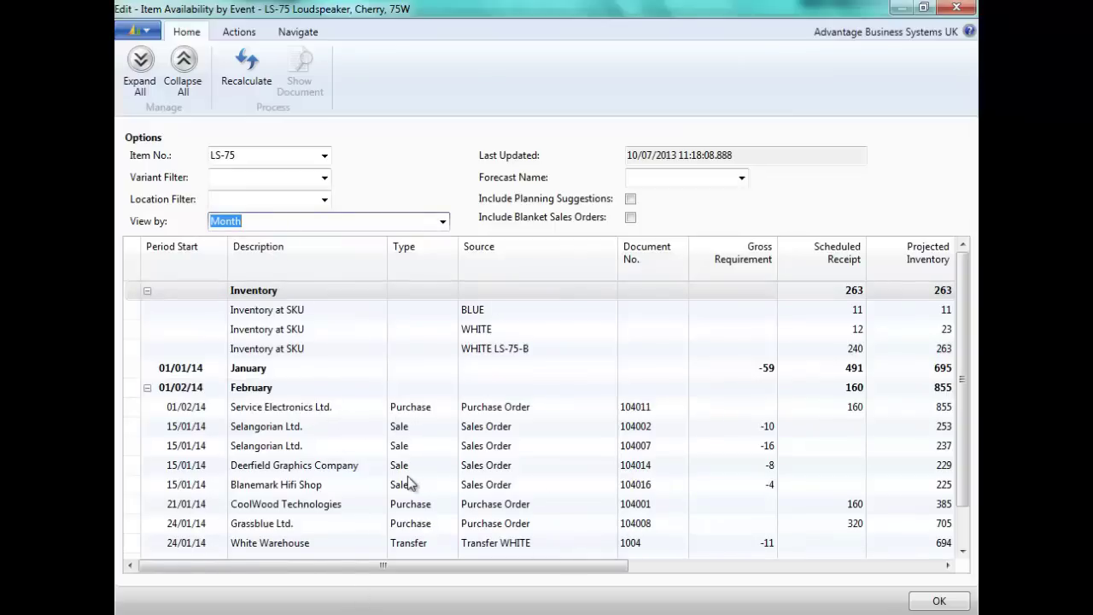
left_click(345, 406)
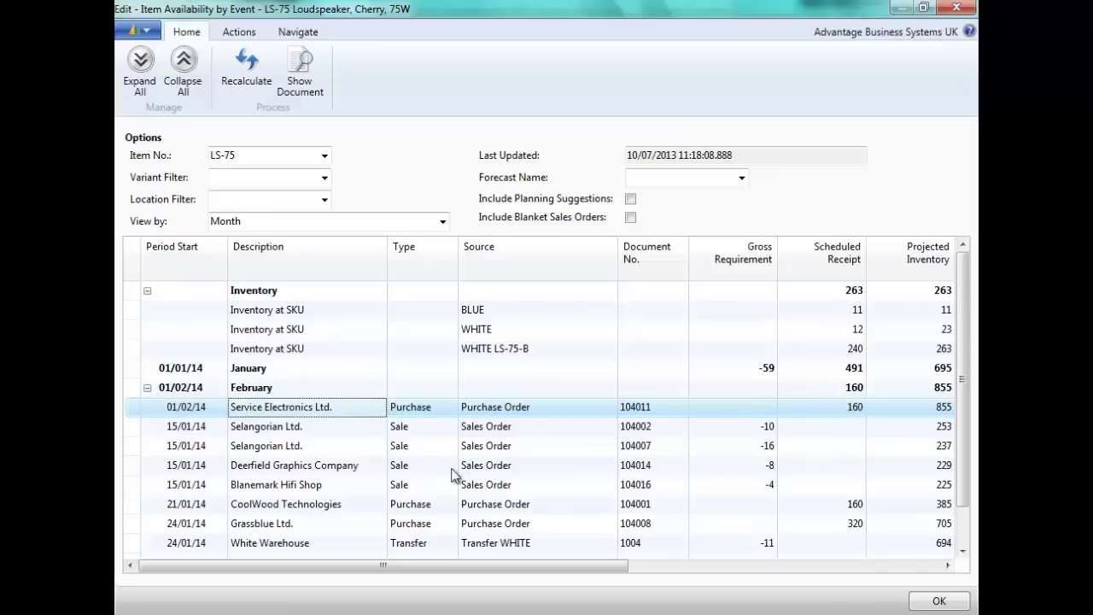
left_click(146, 389)
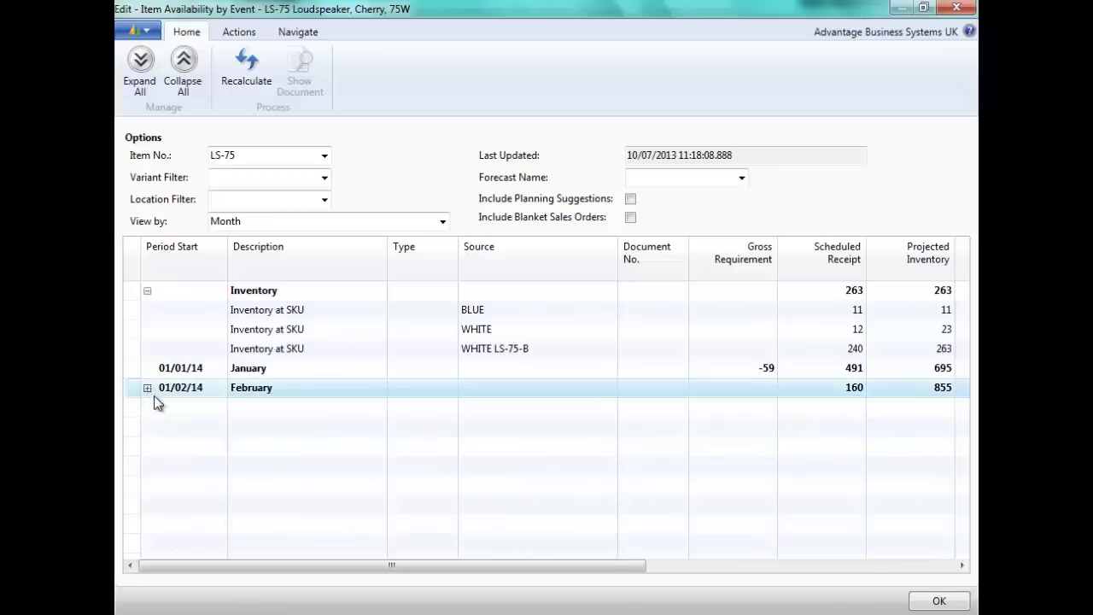
left_click(857, 388)
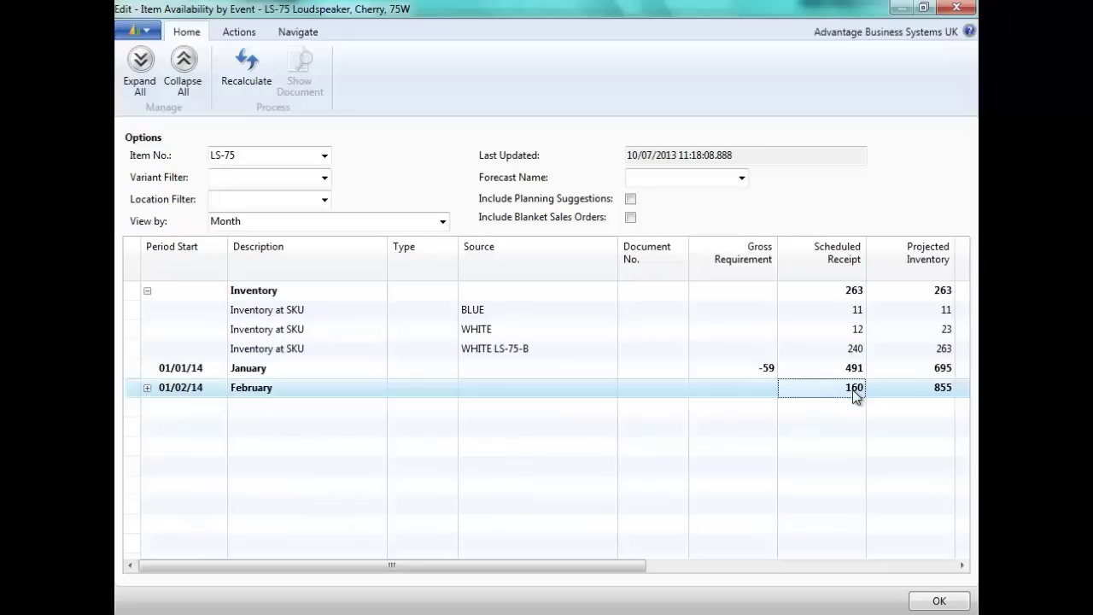
left_click(146, 389)
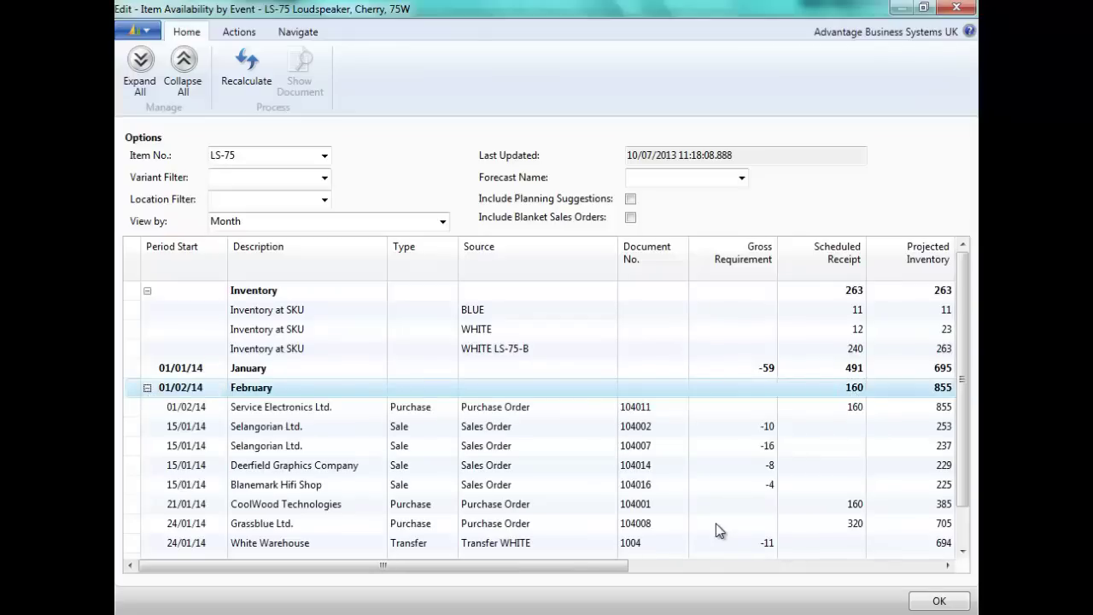
- Compare February's scheduled receipt with the Service Electronics, CoolWood Technologies and Grassblue purchase order receipts, and return to the item card
left_click(857, 524)
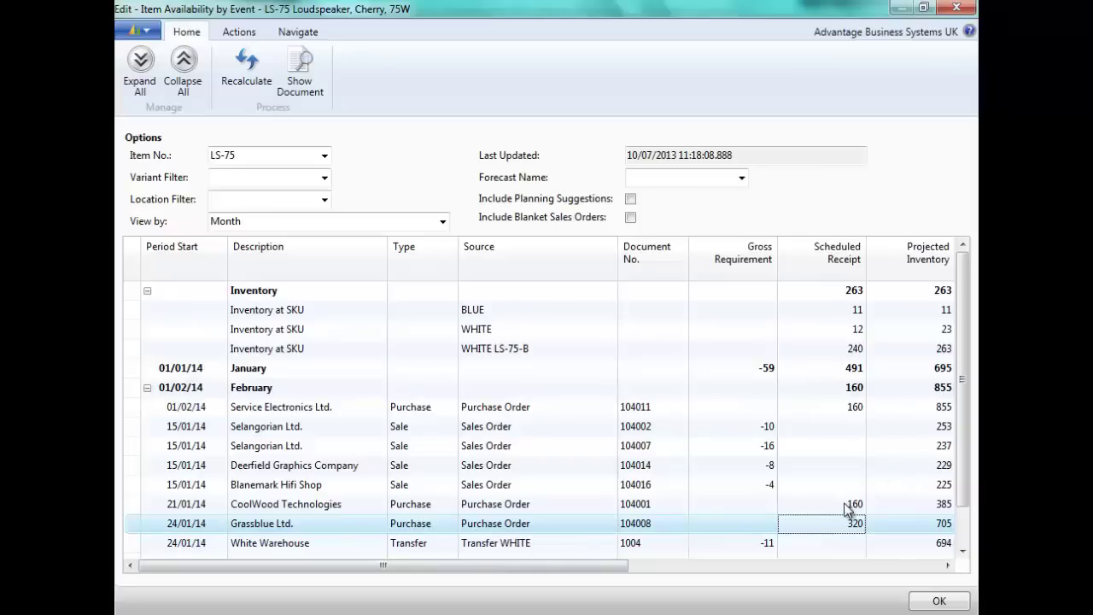
left_click(850, 506)
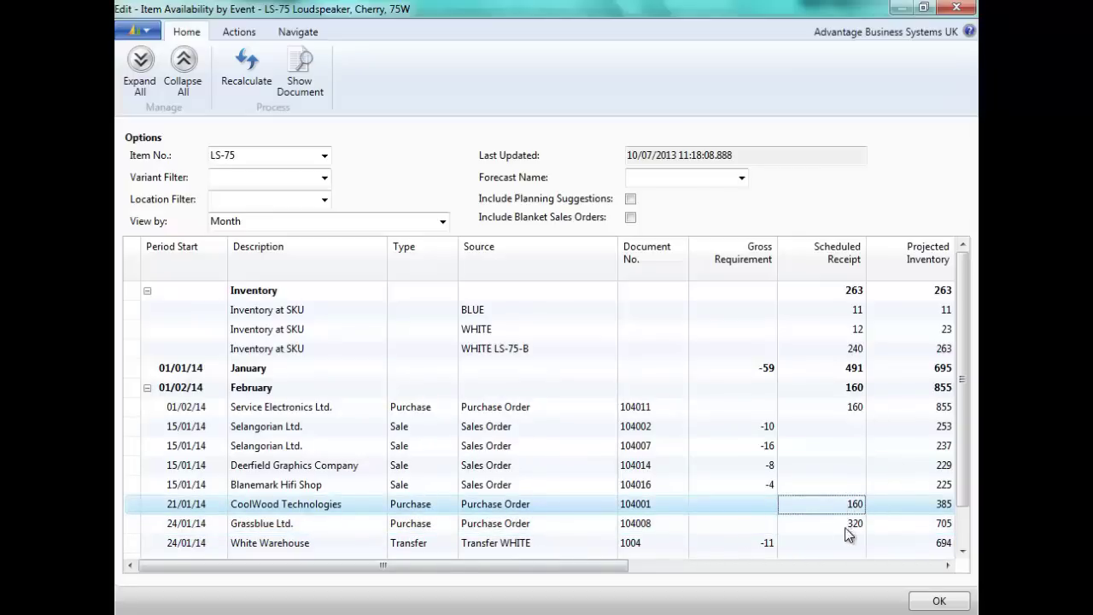
left_click(855, 531)
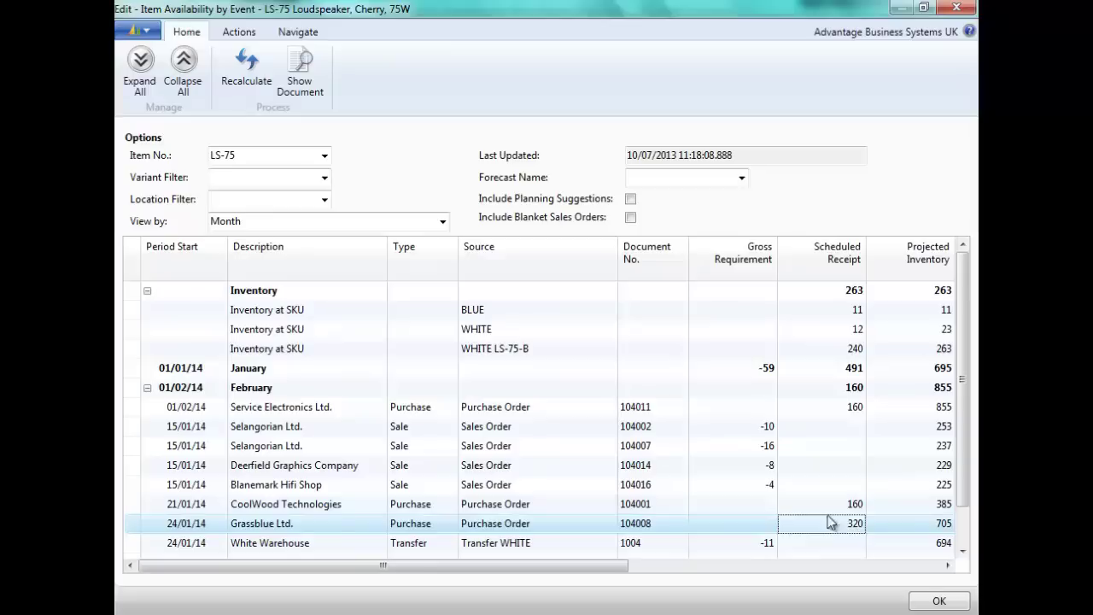
left_click(855, 389)
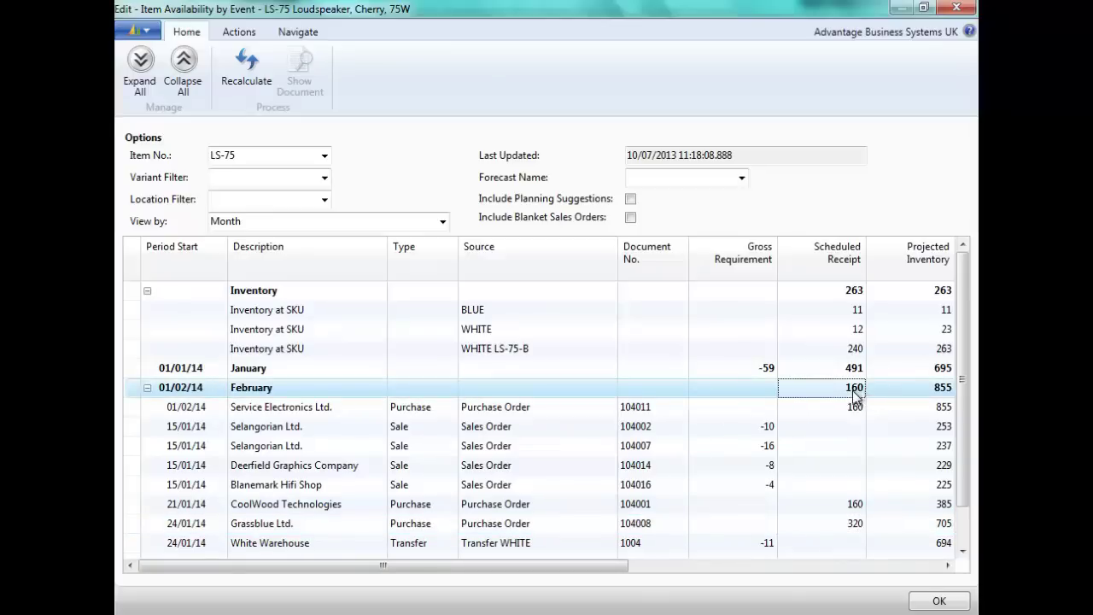
left_click(856, 407)
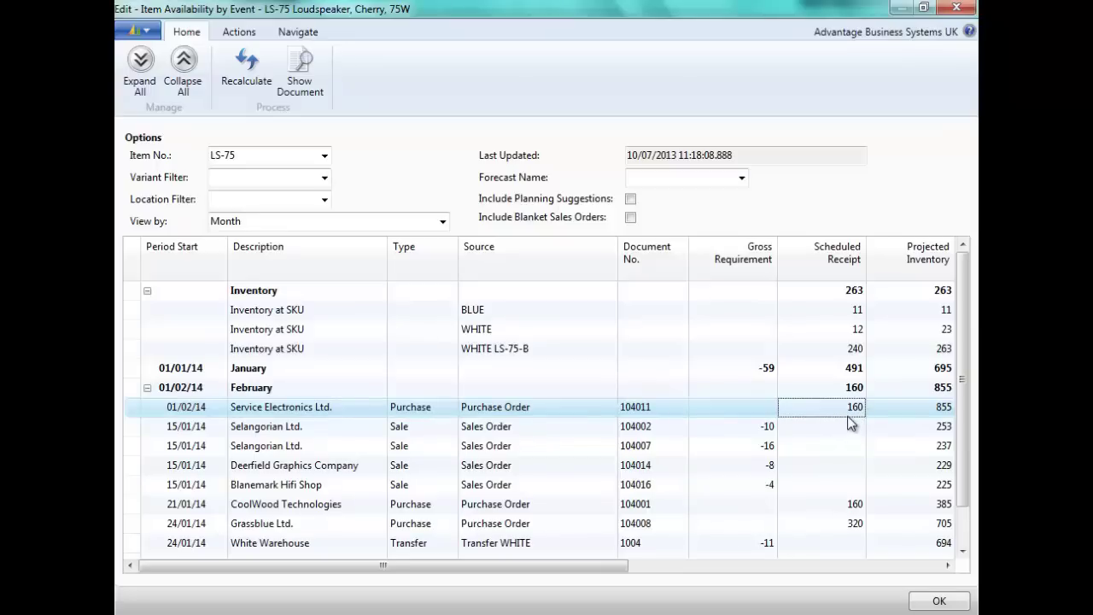
left_click(855, 503)
left_click(856, 525)
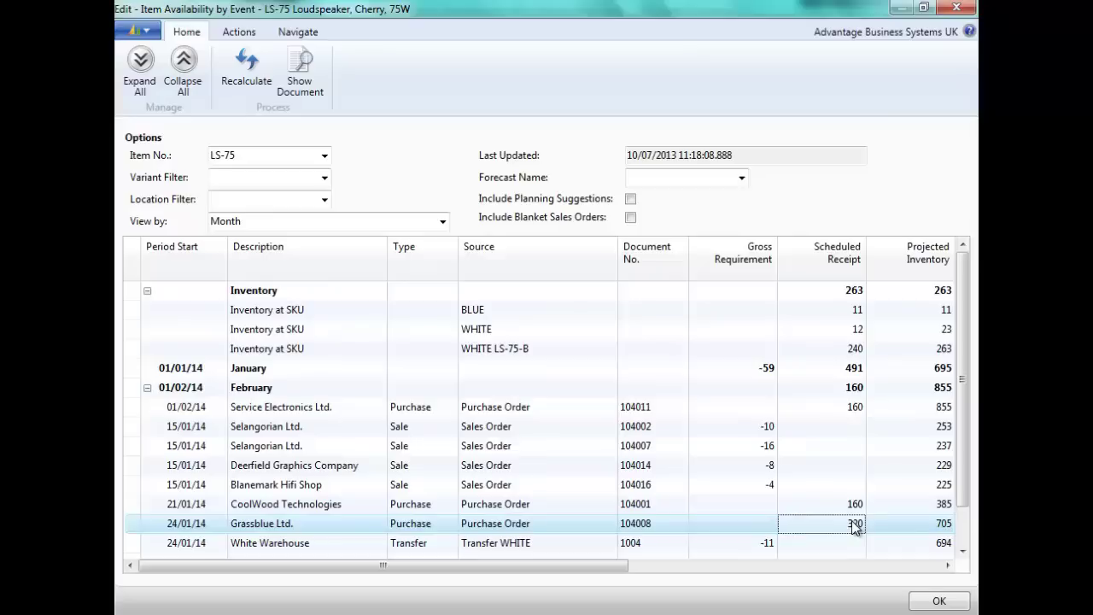
left_click(854, 408)
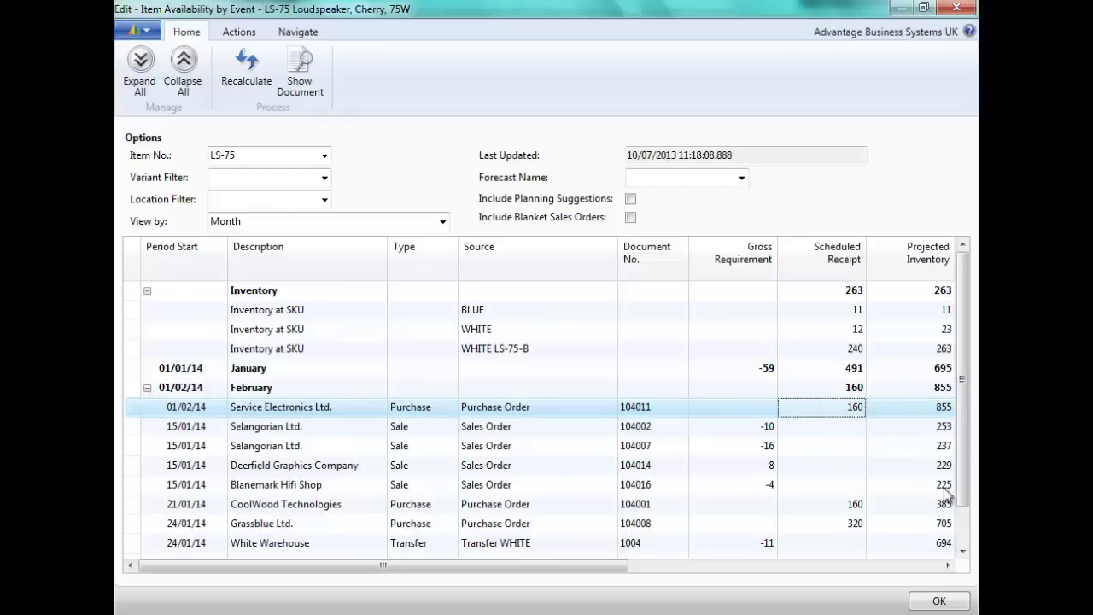
left_click(855, 504)
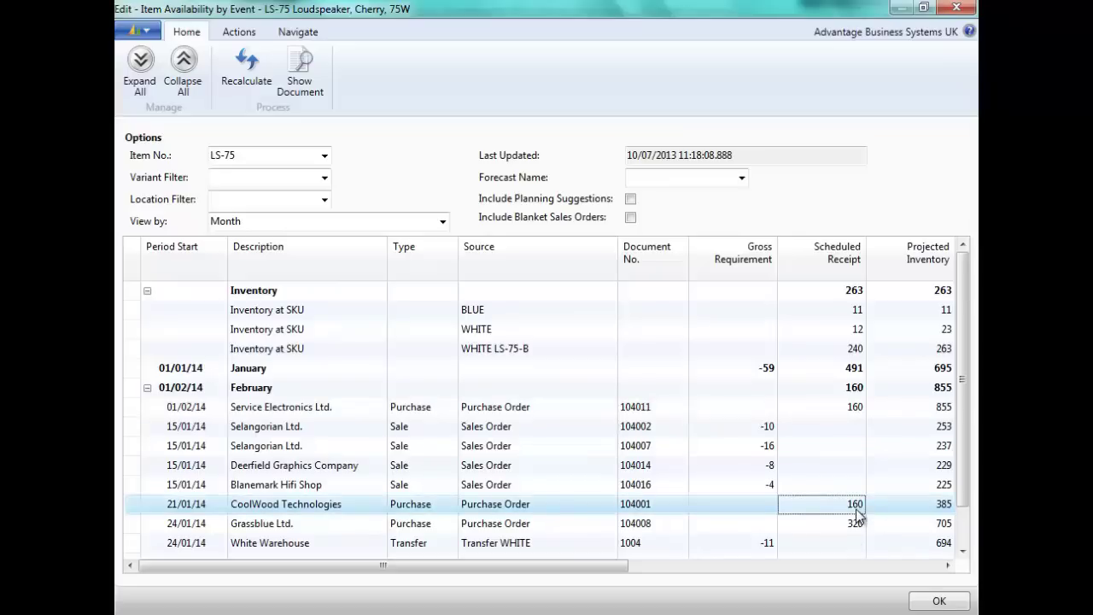
key("Escape")
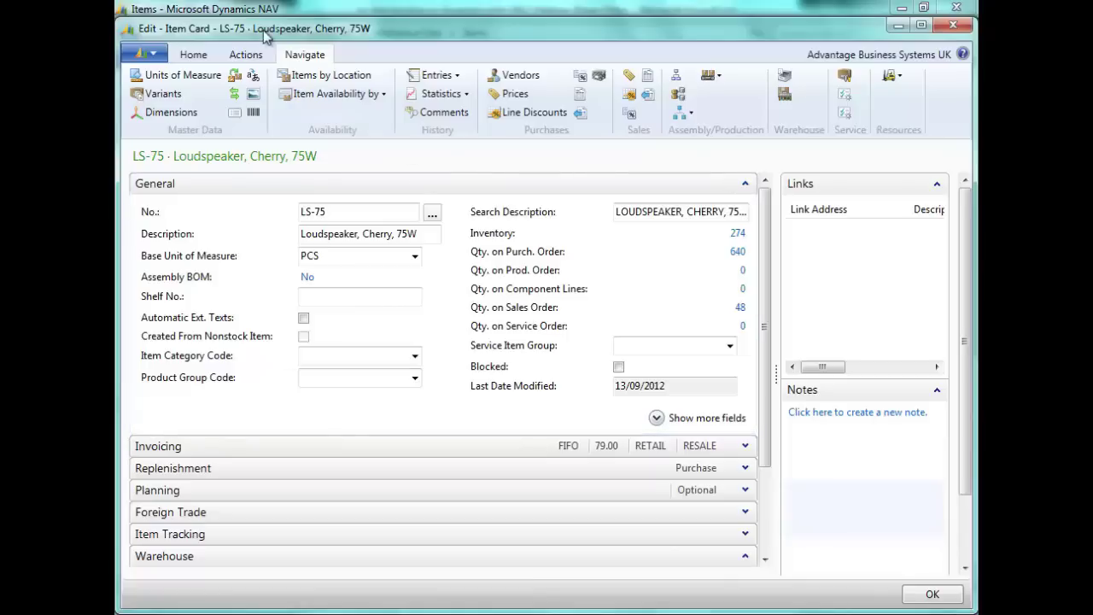
- Review the loudspeaker's stockkeeping units by variant, location and inventory, and return to the items list
left_click(193, 54)
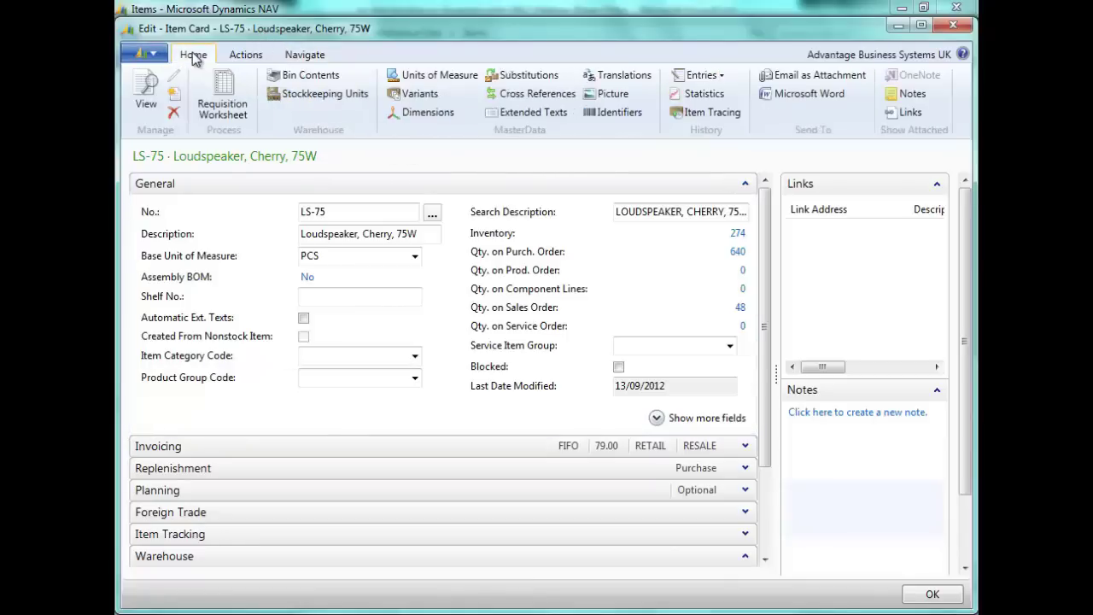
left_click(353, 100)
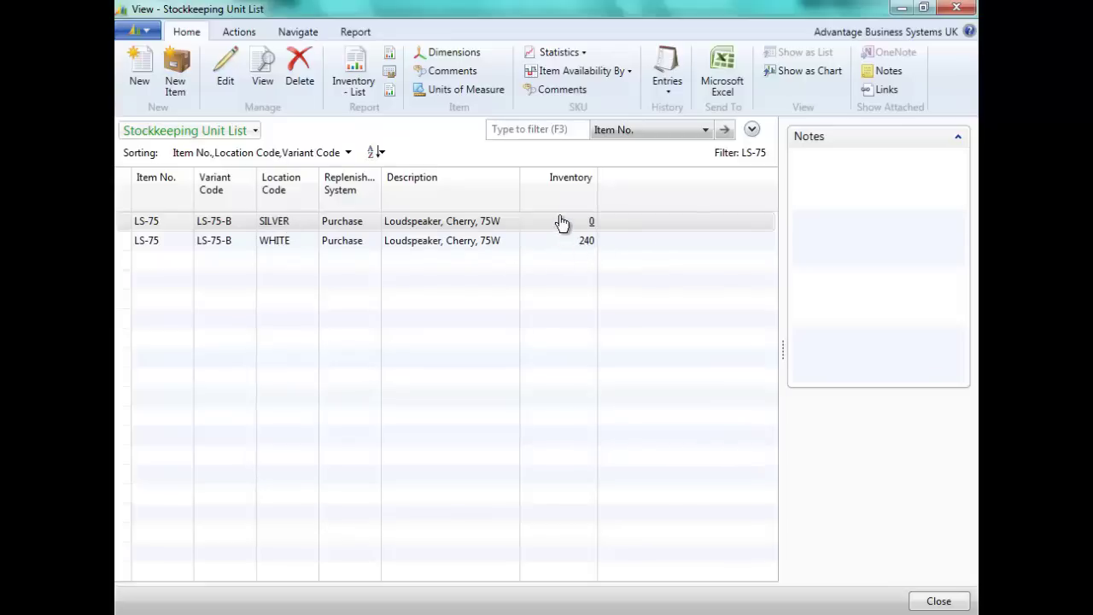
key("Escape")
key("Escape")
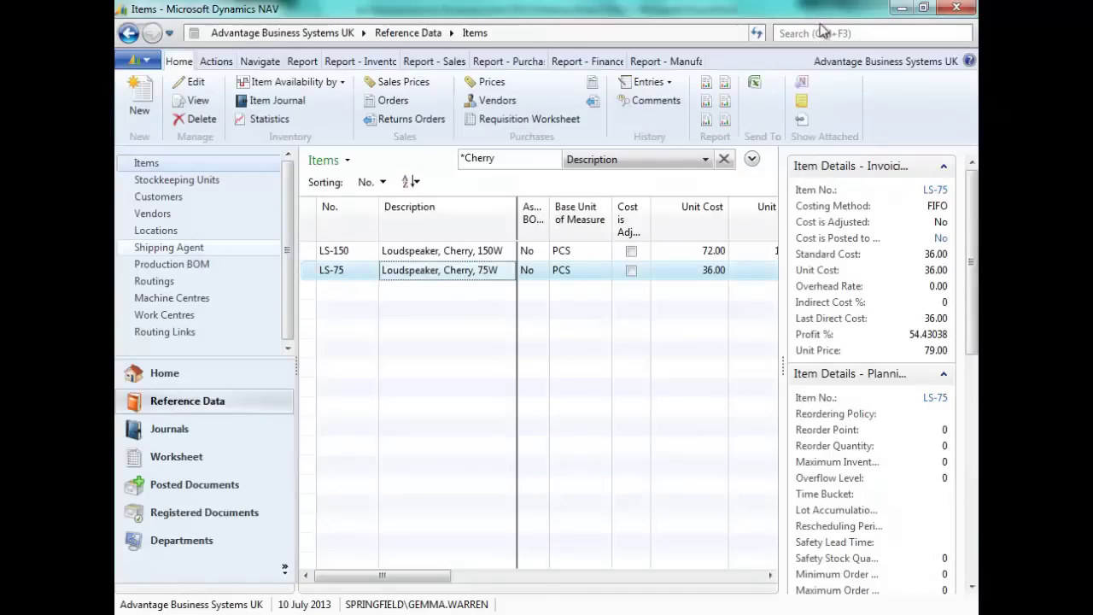
- Find the Transfer Orders list and create a new transfer order with WHITE as the transfer-from code
left_click(823, 32)
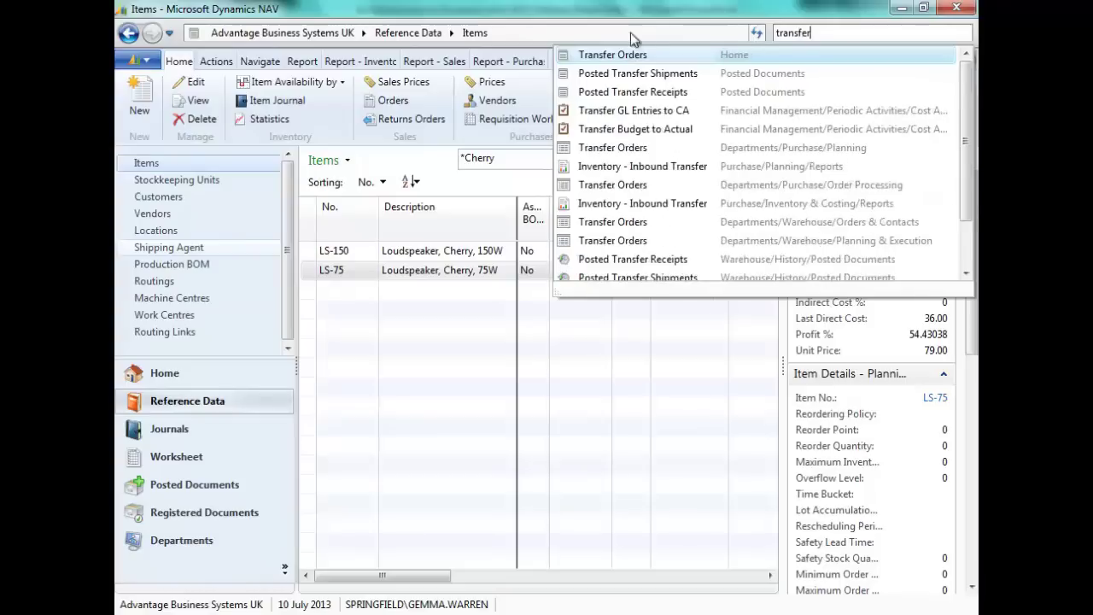
left_click(602, 55)
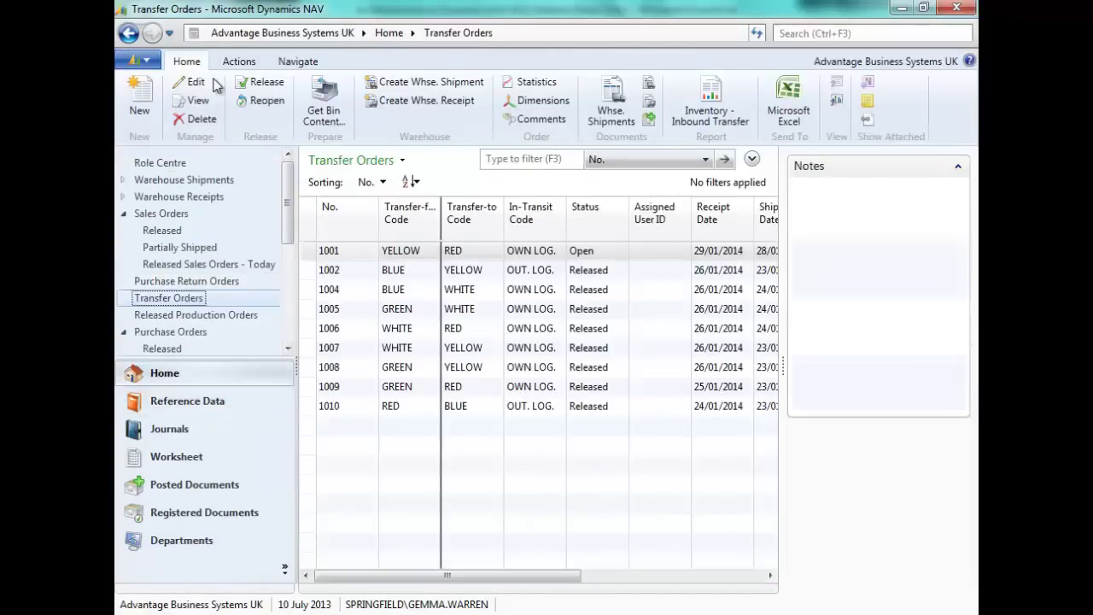
left_click(139, 102)
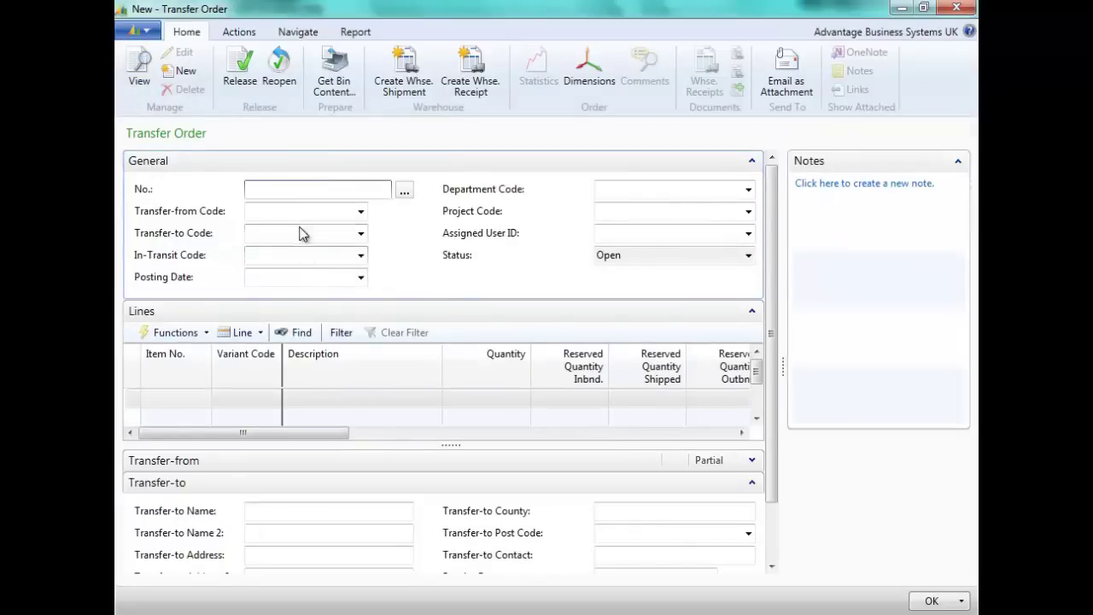
left_click(317, 213)
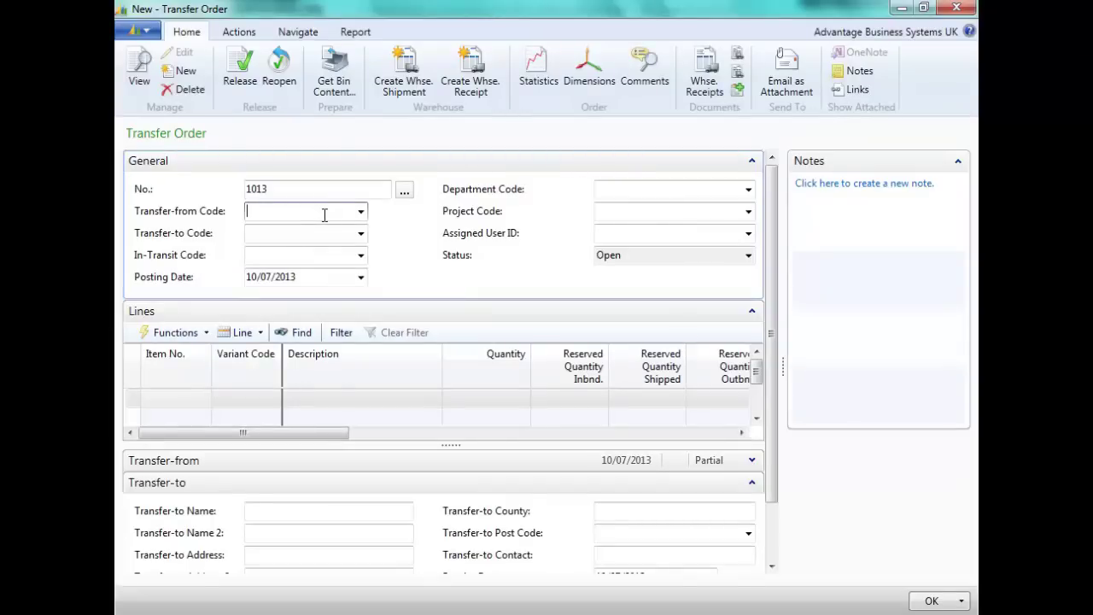
type("whi")
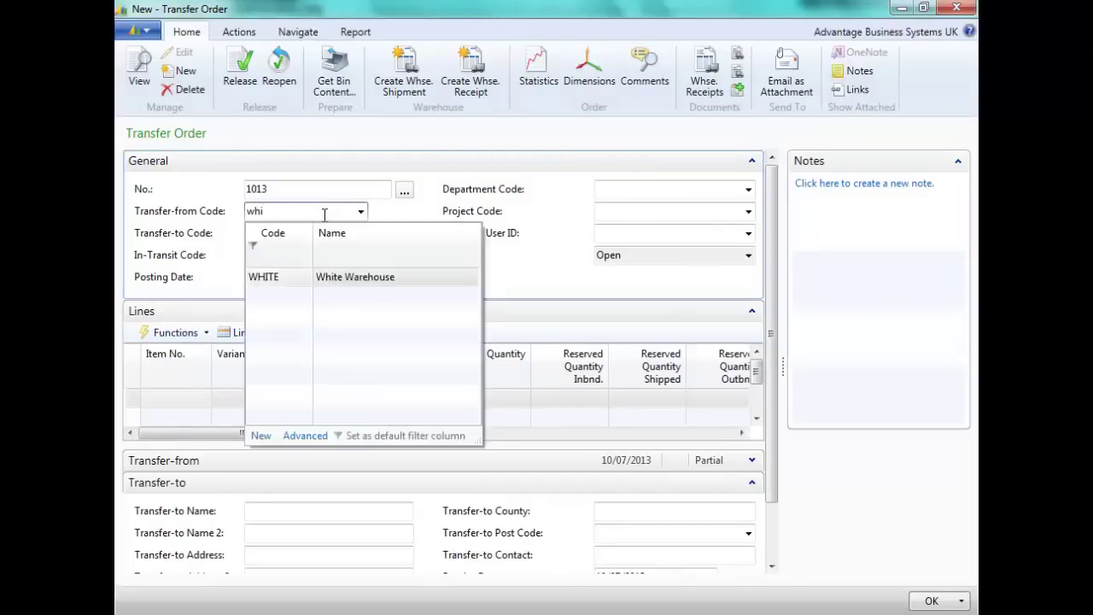
left_click(267, 279)
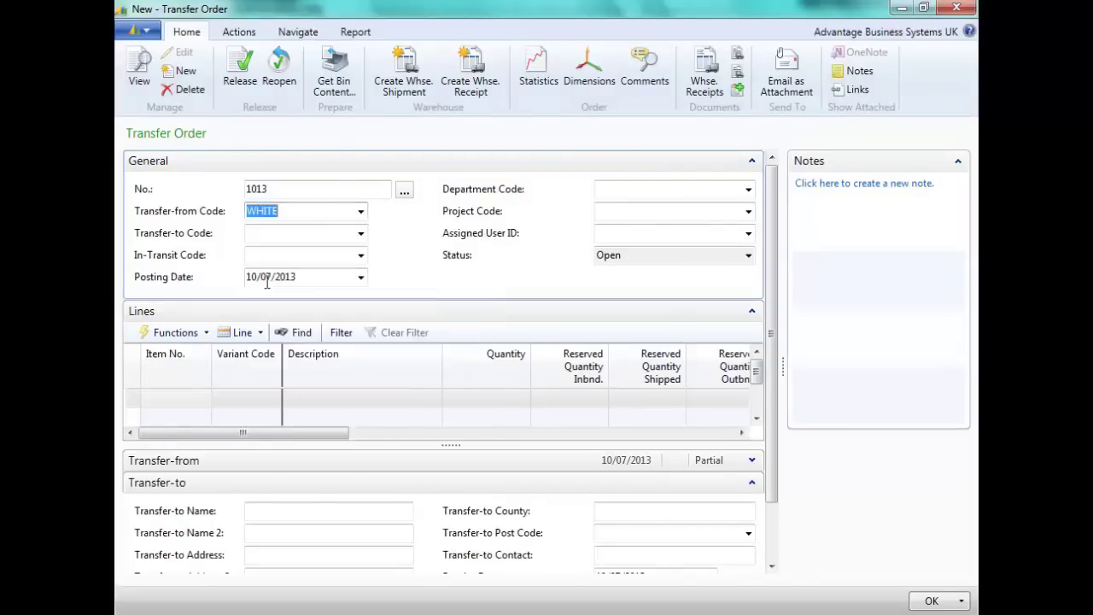
- Set the new order's transfer-to code to SILVER and its in-transit code to OWN LOG
left_click(287, 234)
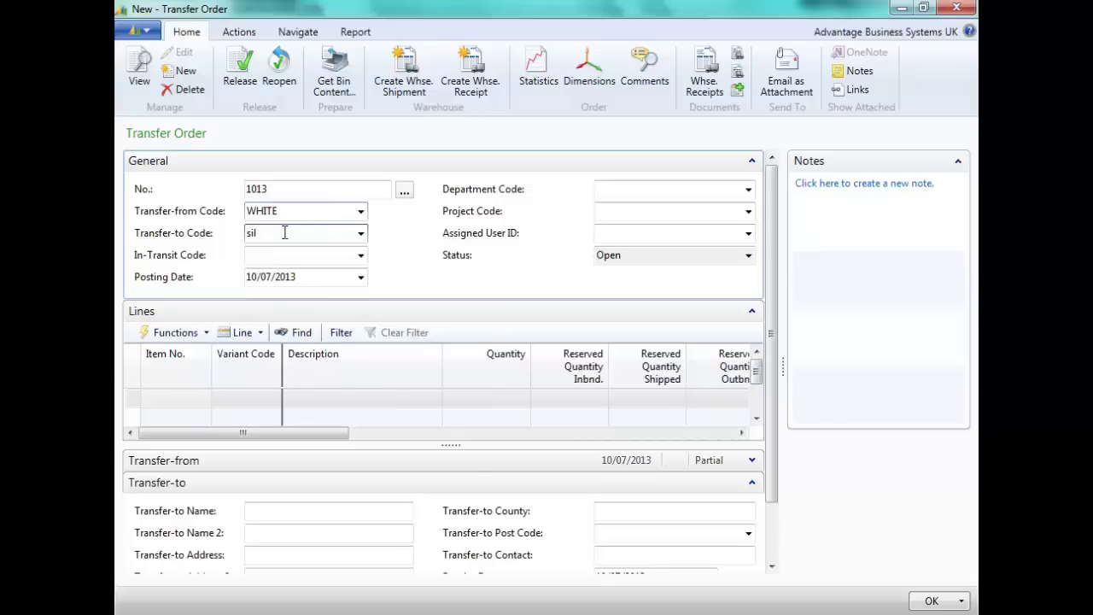
type("sil")
left_click(268, 299)
left_click(268, 260)
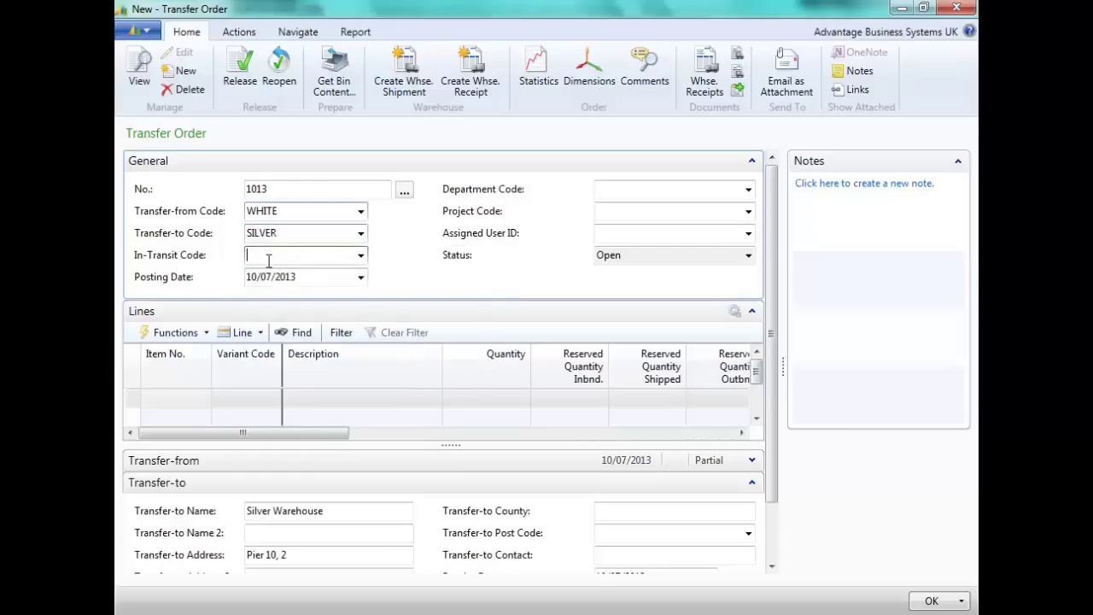
left_click(361, 255)
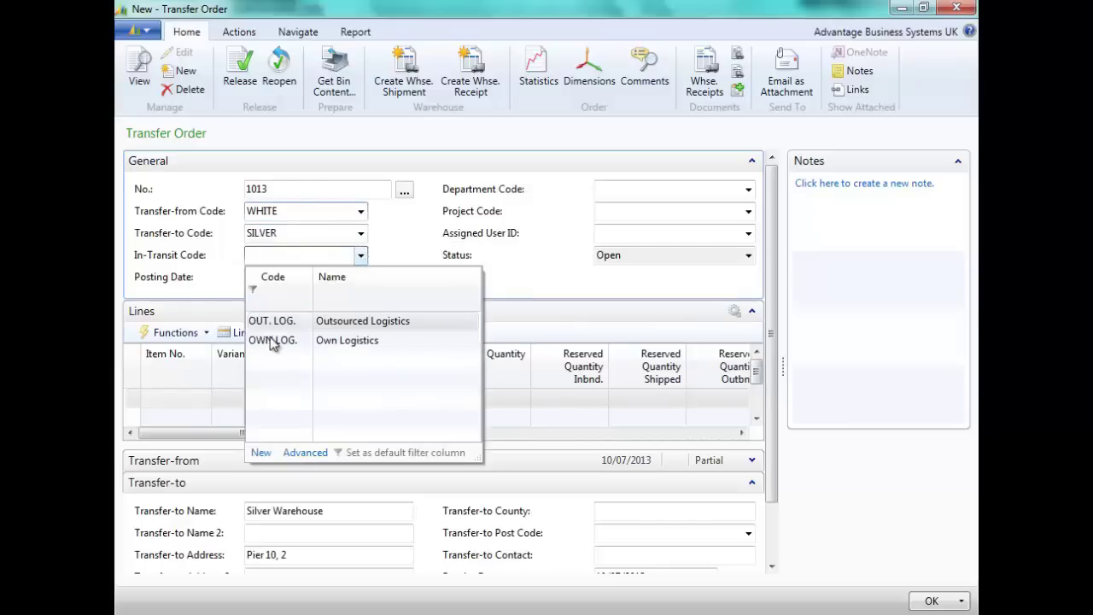
left_click(271, 340)
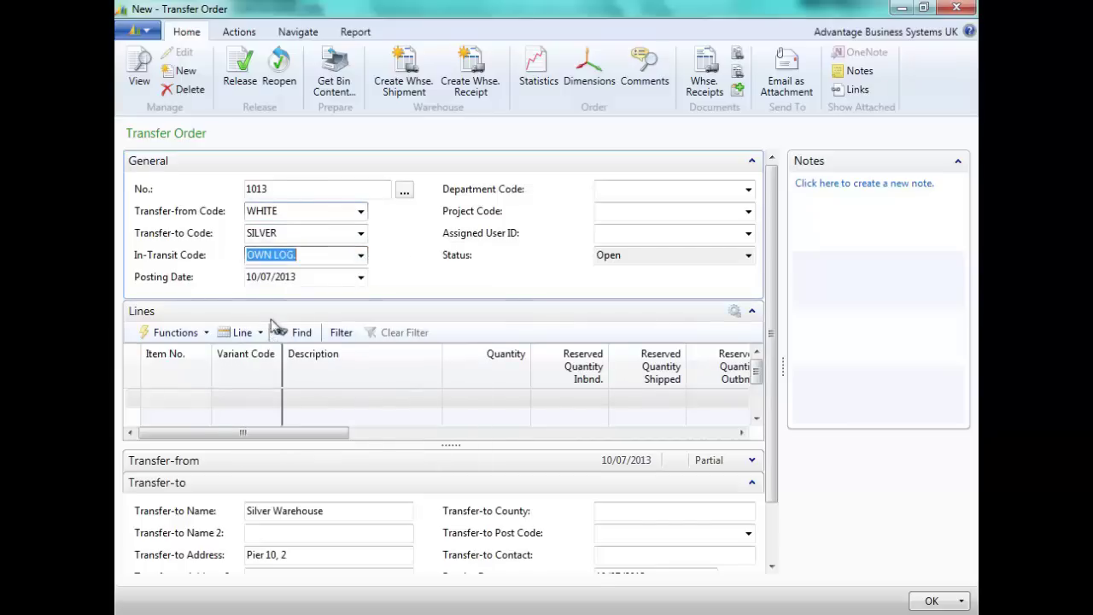
left_click(318, 278)
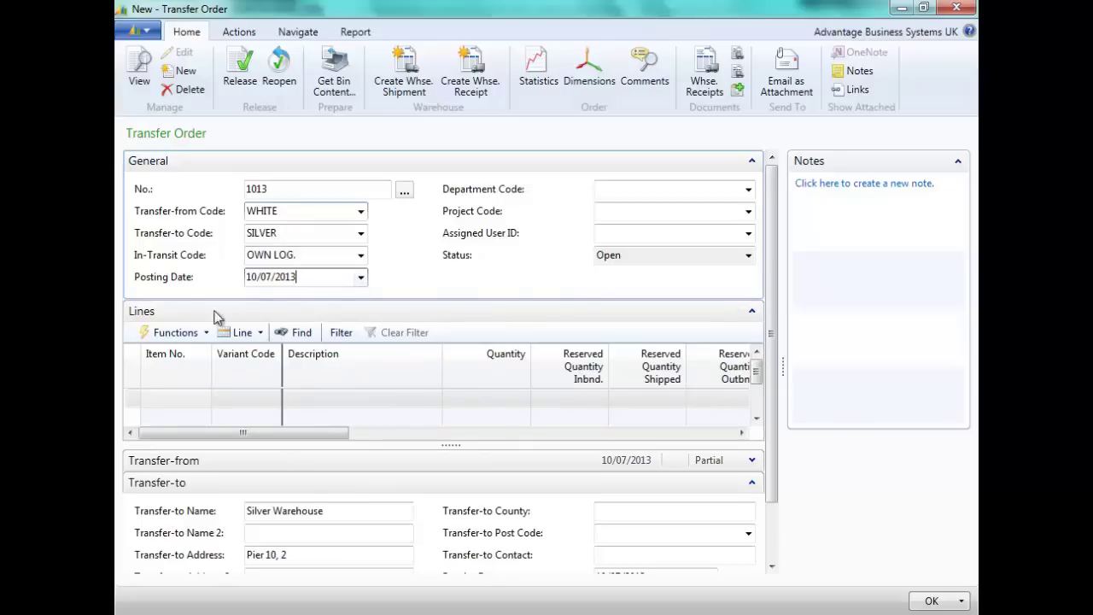
- Add a transfer line for item LS-75 with variant LS-75-B and a quantity of 5
left_click(154, 400)
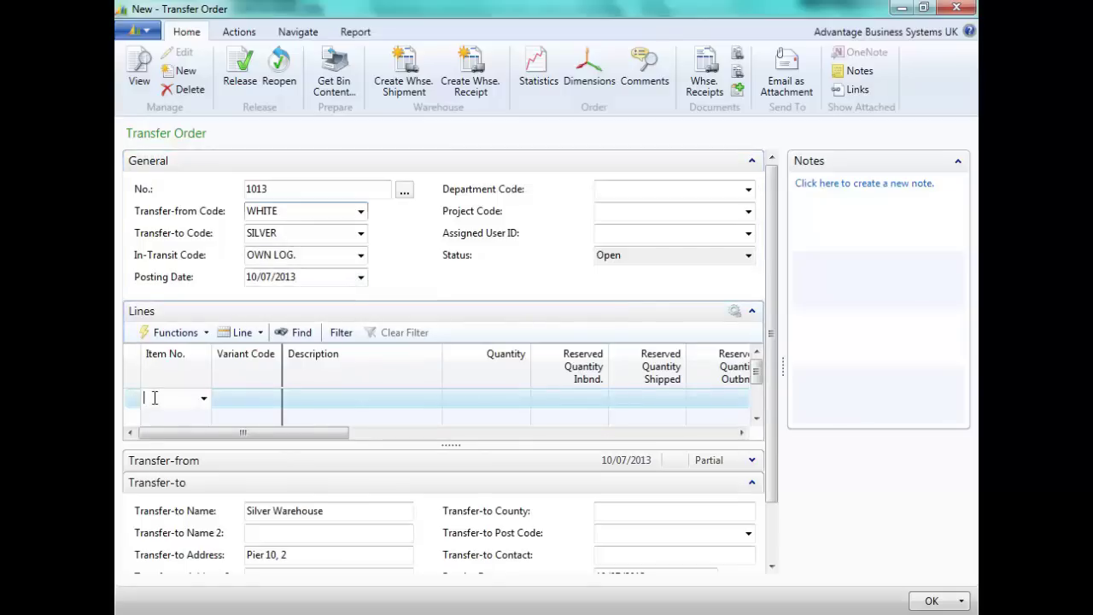
type("ls-")
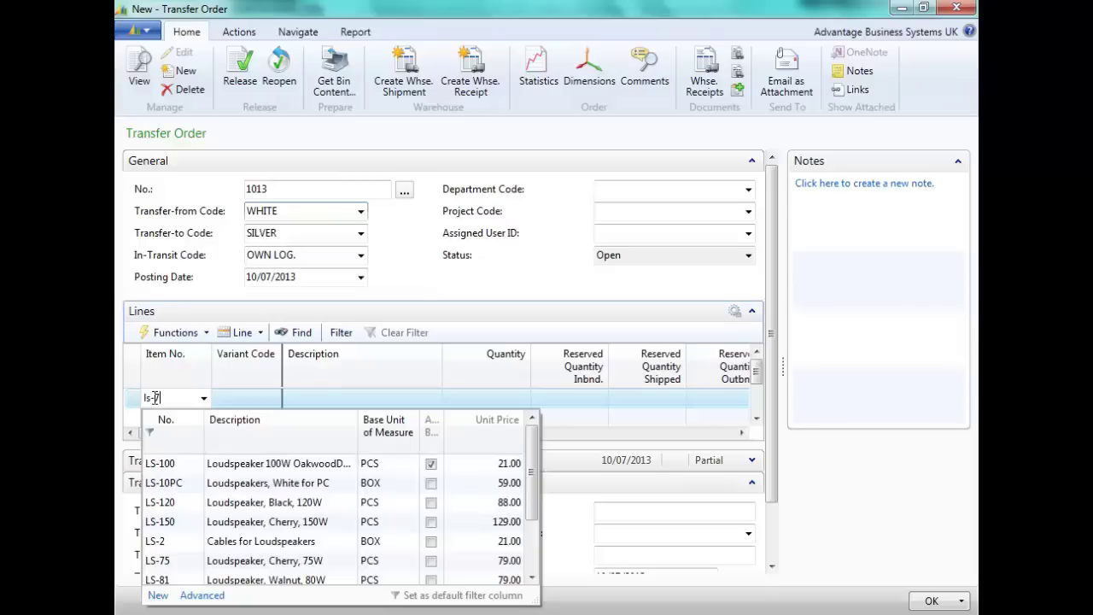
type("7")
left_click(170, 466)
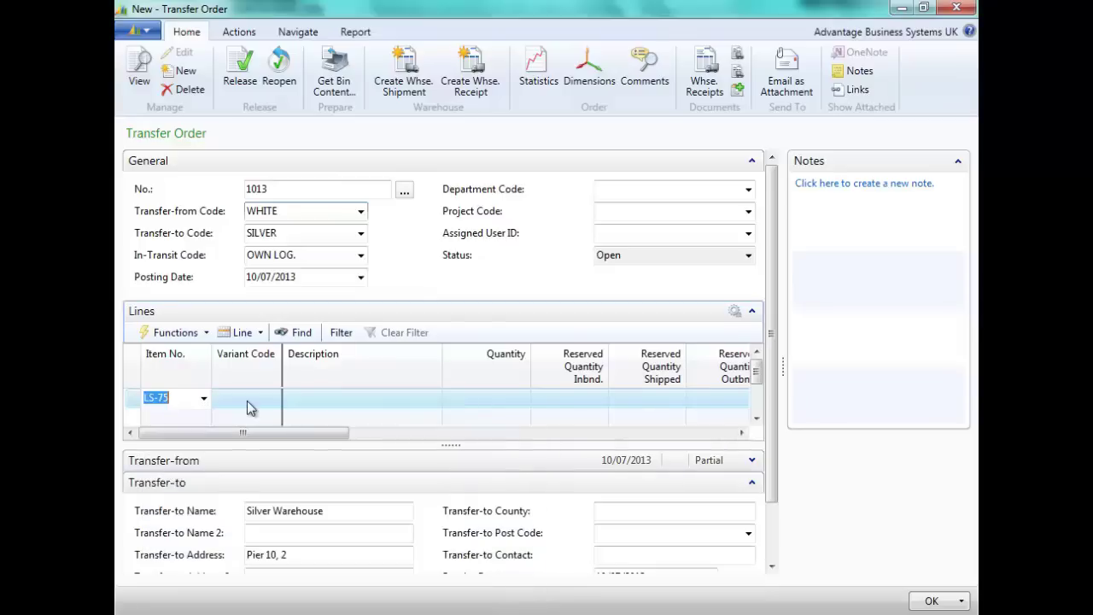
left_click(246, 400)
left_click(273, 398)
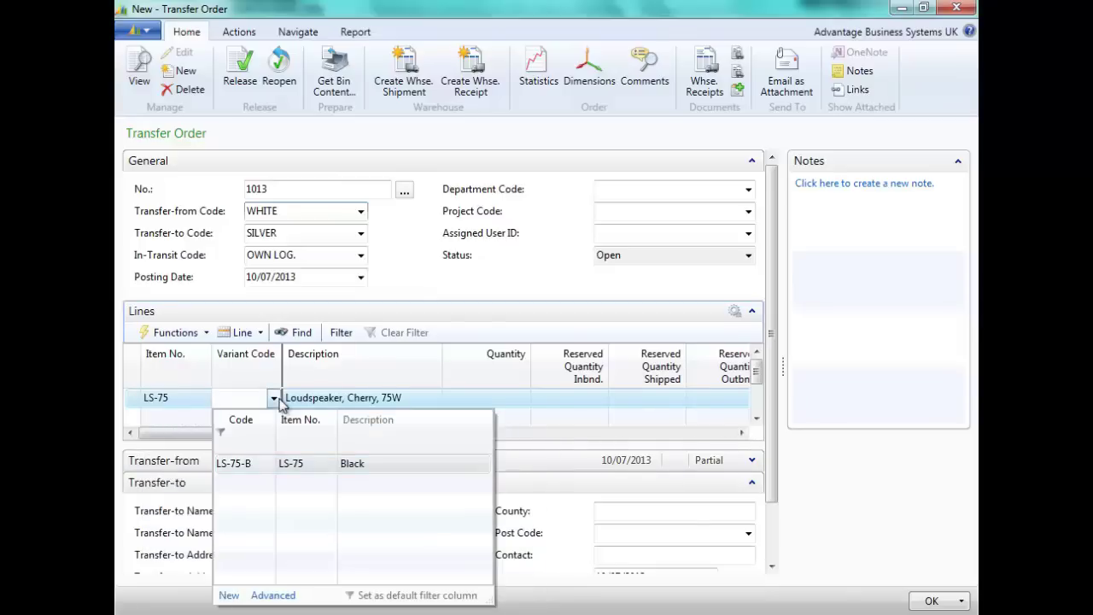
left_click(241, 470)
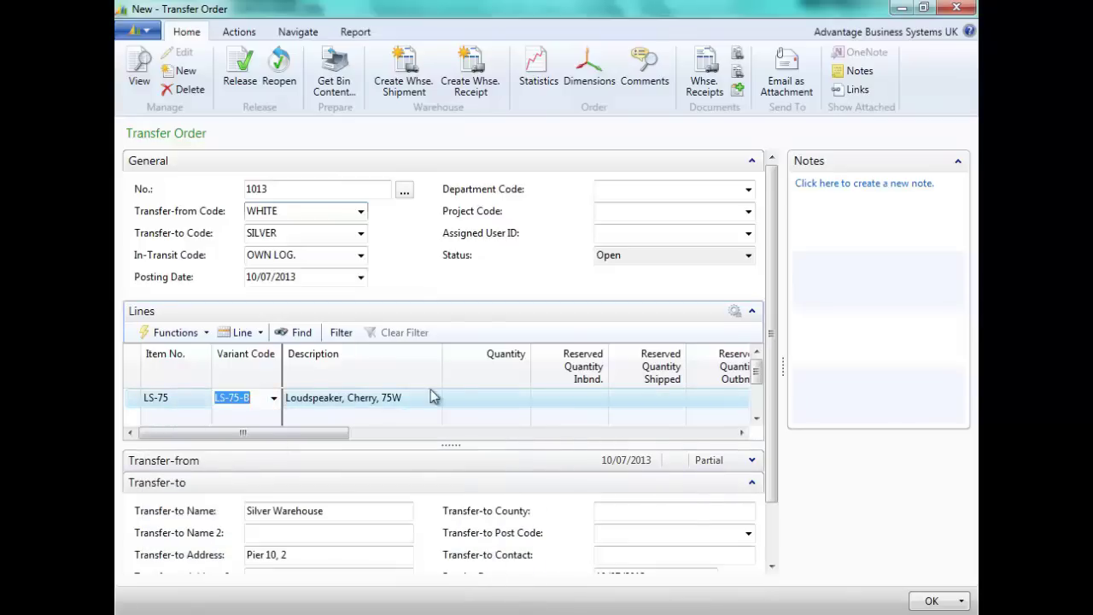
left_click(515, 396)
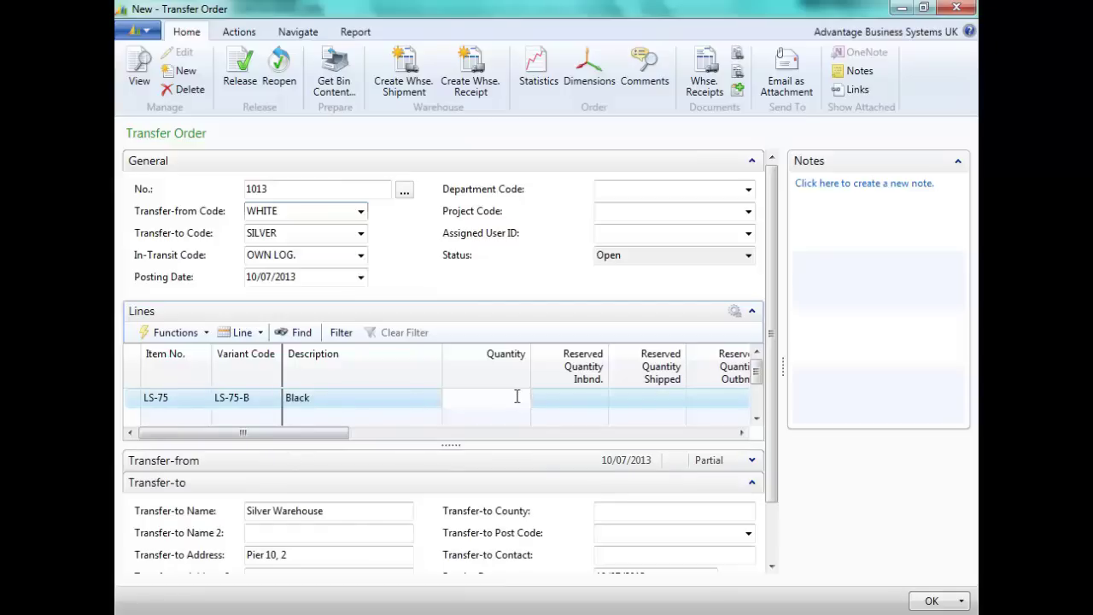
key("Tab")
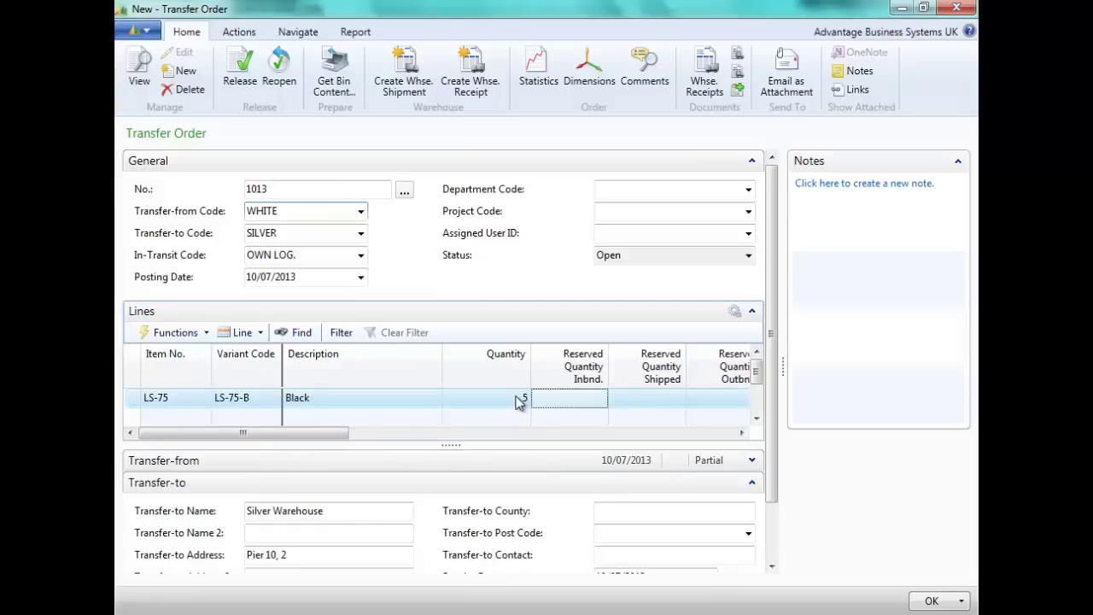
- Set the transfer order's posting date to 09/09/2013 and release the order
left_click(323, 278)
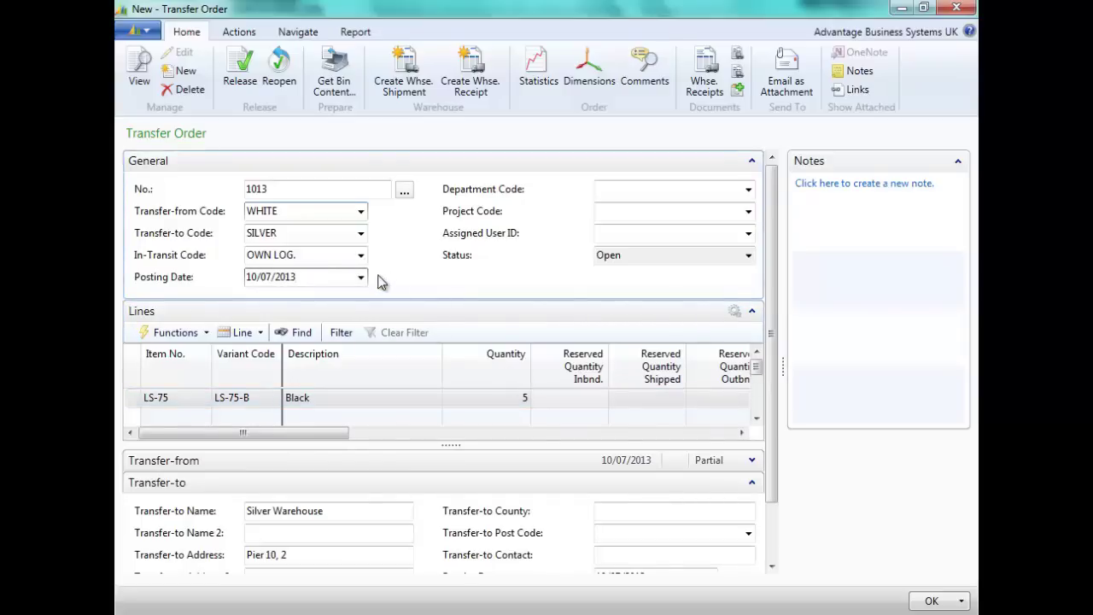
left_click(362, 281)
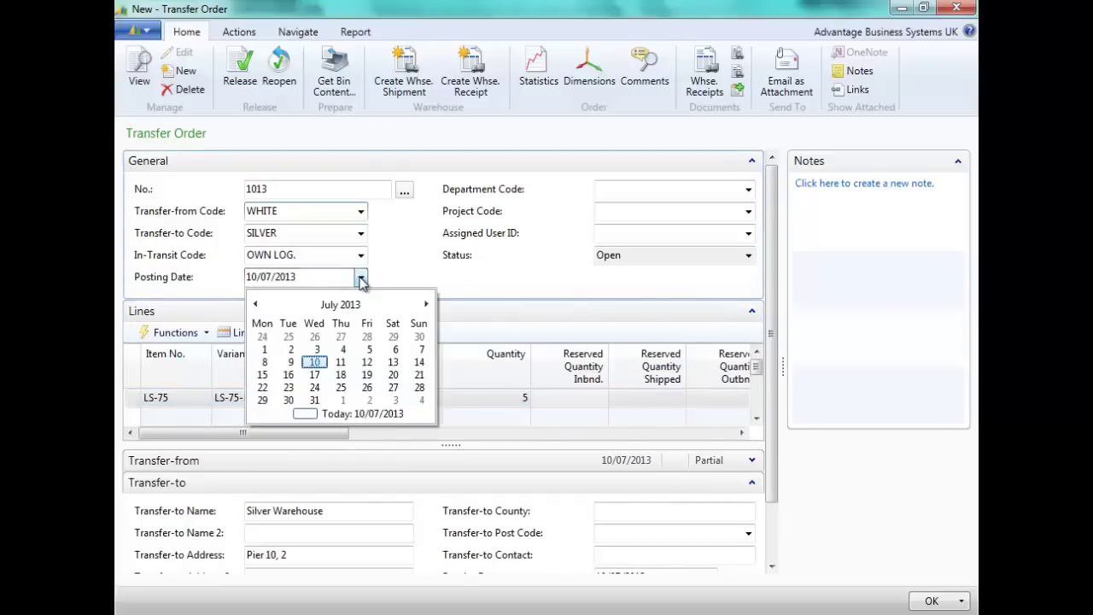
left_click(426, 304)
left_click(426, 305)
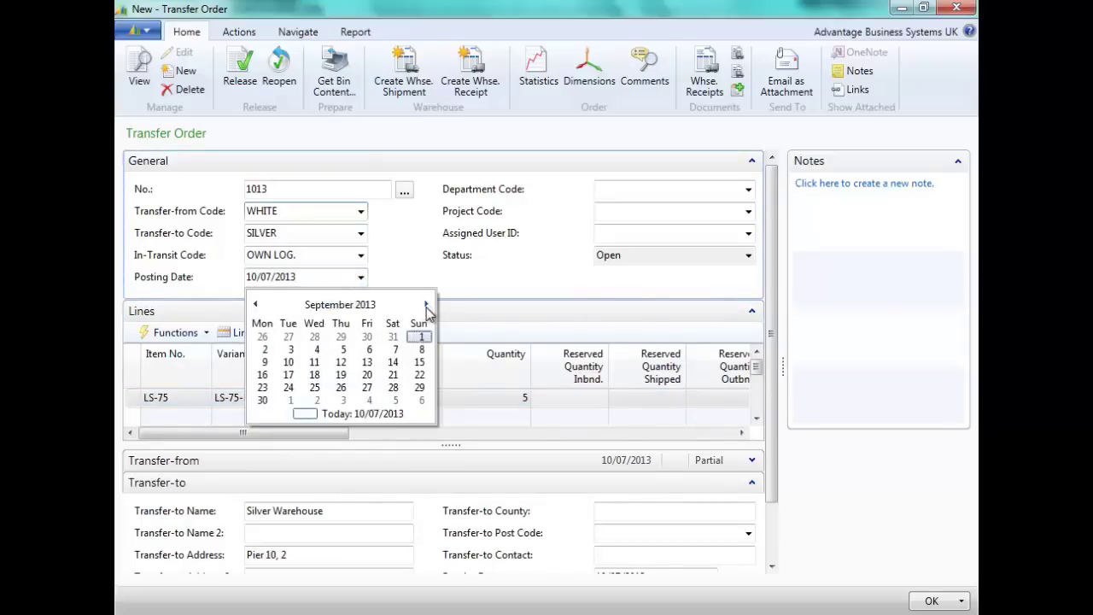
left_click(265, 364)
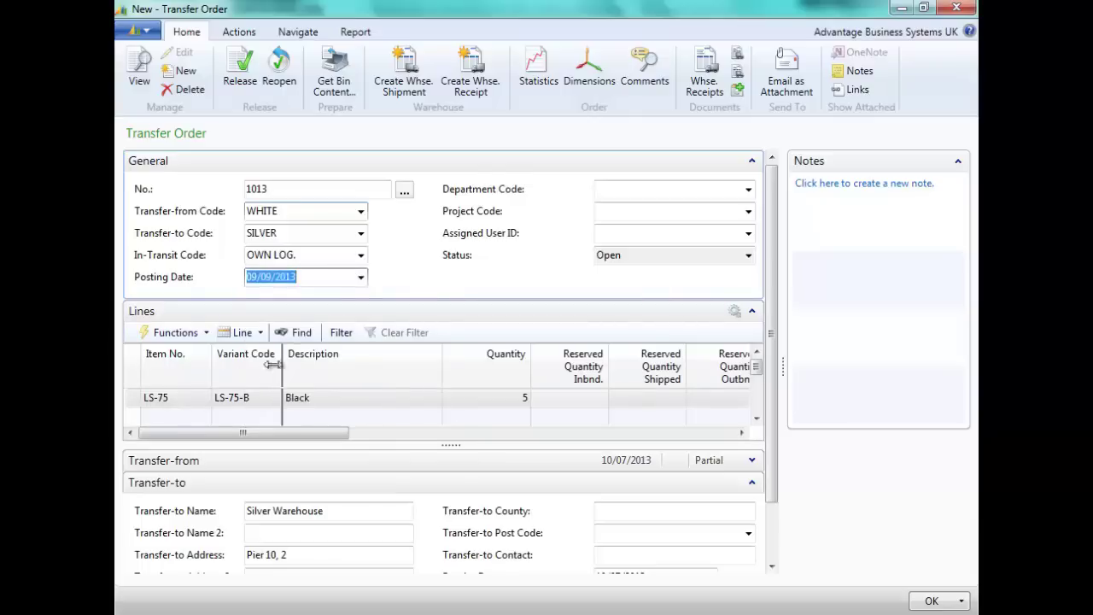
left_click(329, 280)
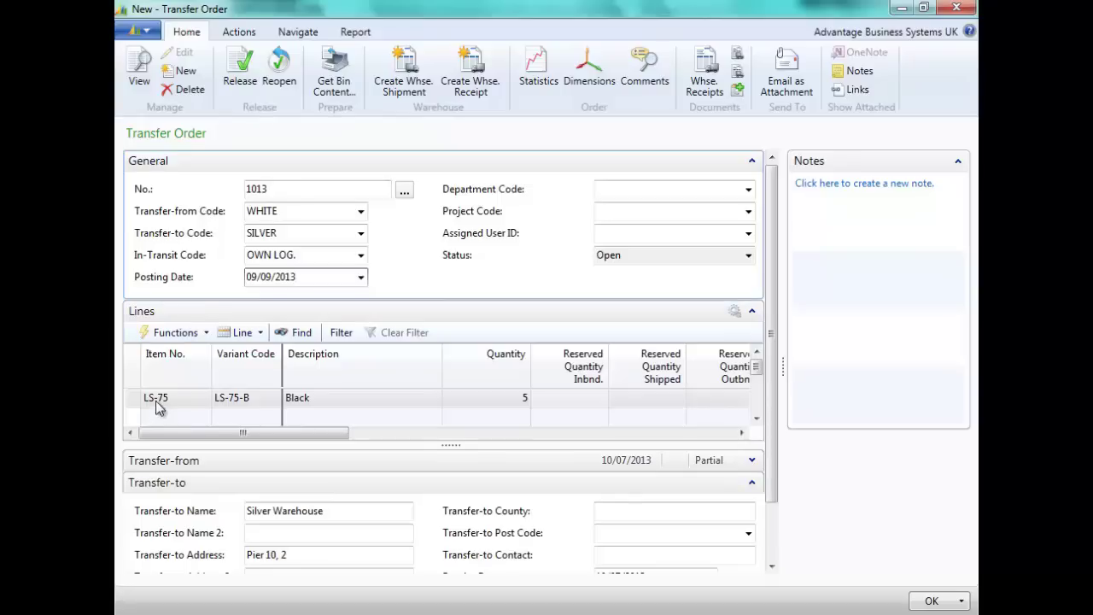
left_click(239, 71)
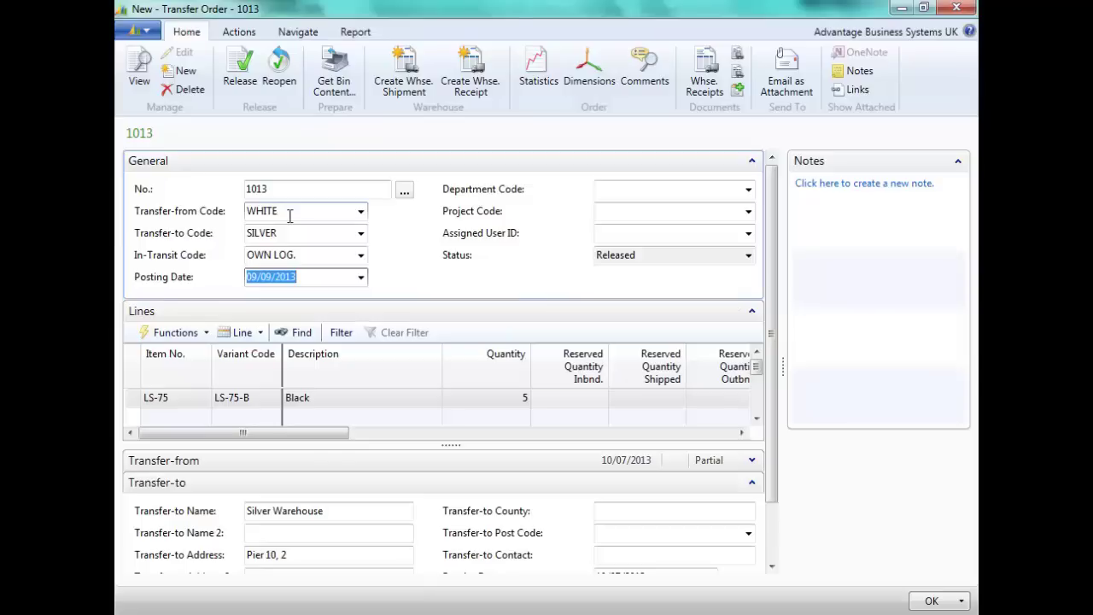
- Review the warehouse and bin settings on the WHITE location card, and return to the transfer order keeping WHITE as the transfer-from location
left_click(361, 212)
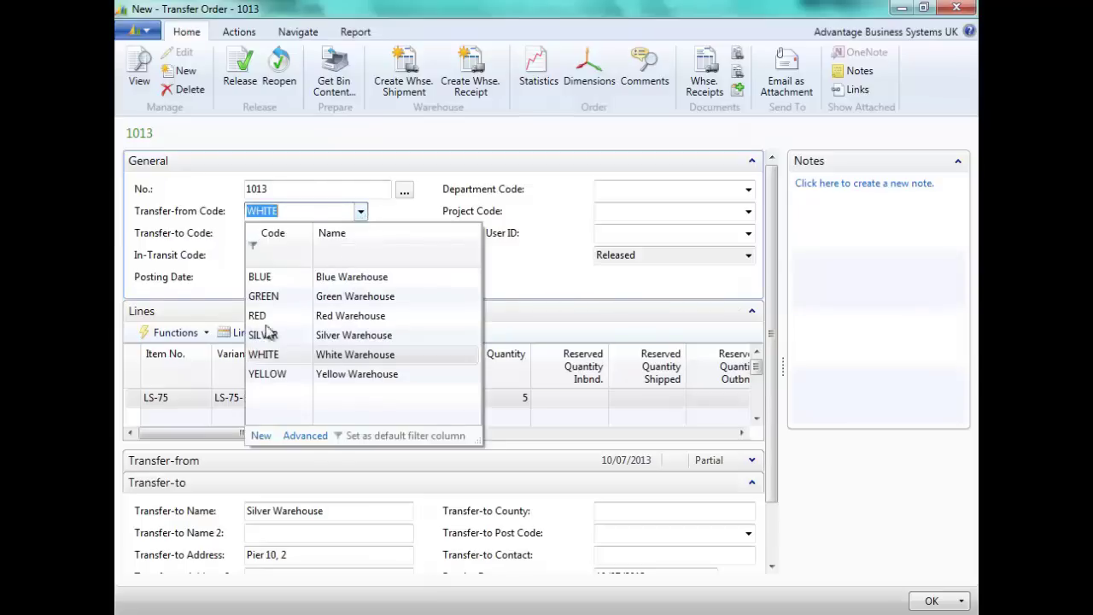
left_click(270, 358)
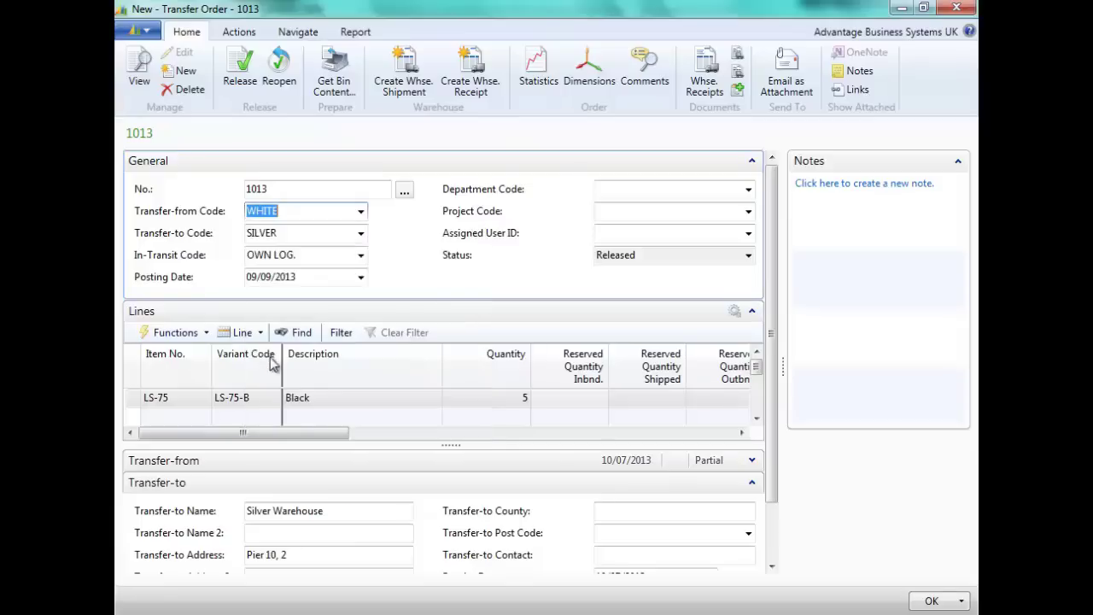
left_click(360, 212)
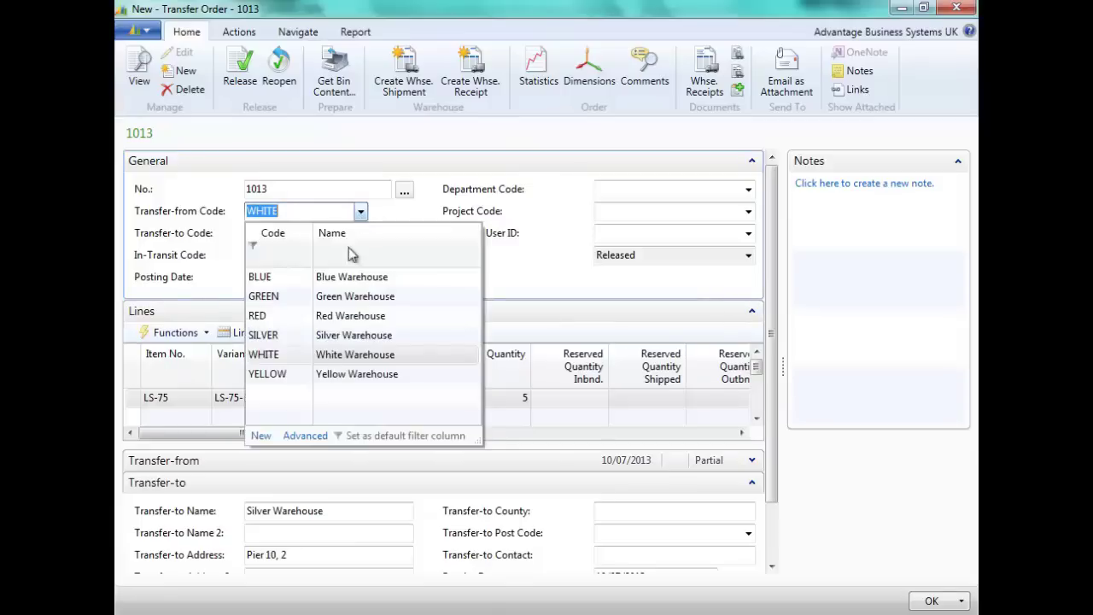
left_click(298, 436)
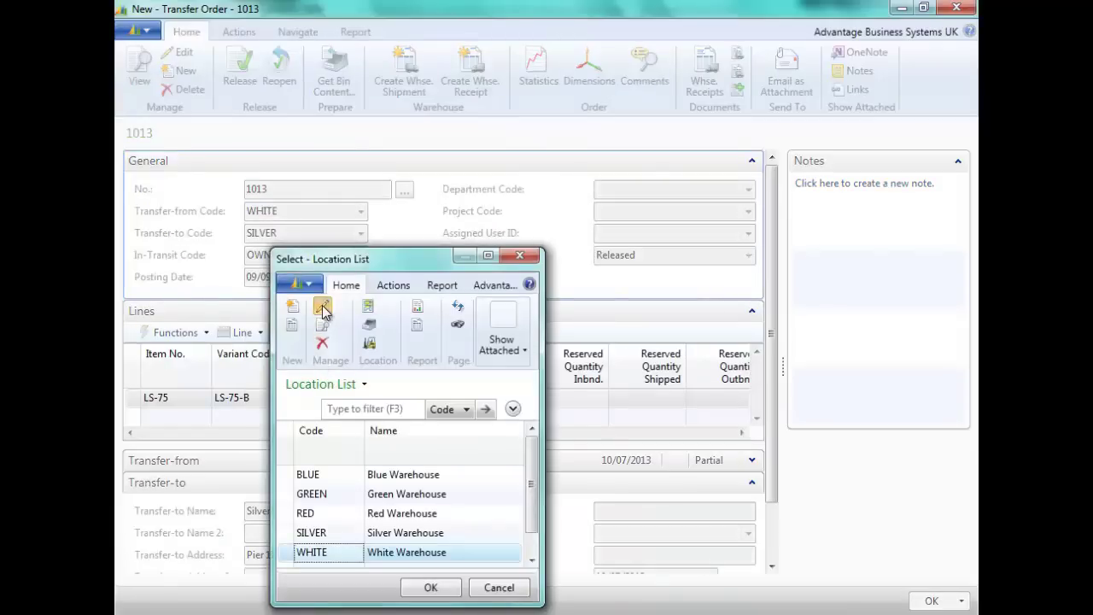
left_click(322, 308)
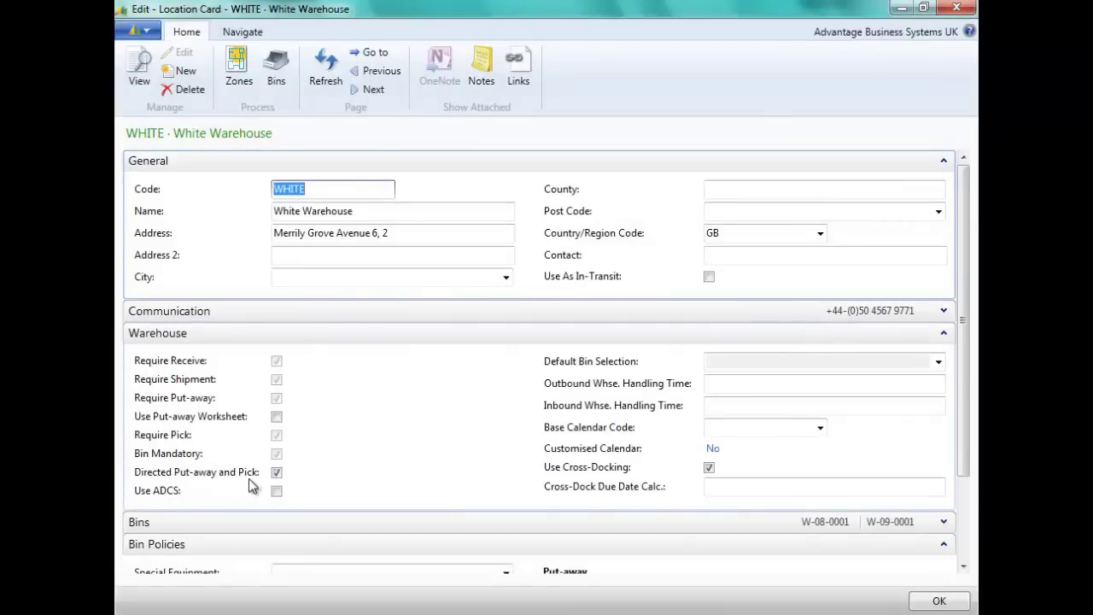
left_click(943, 521)
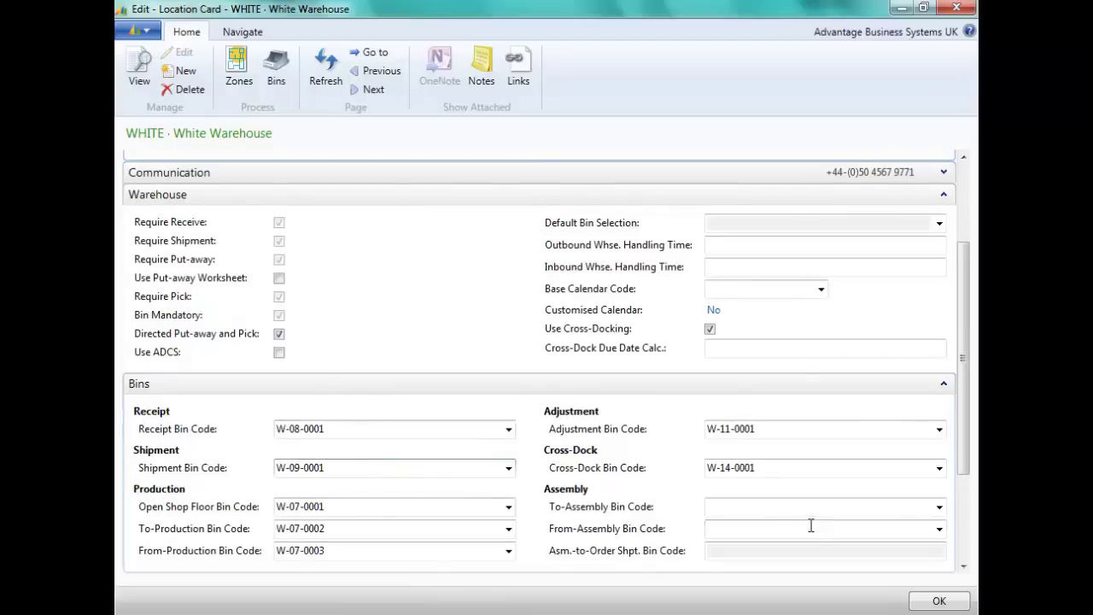
left_click(935, 601)
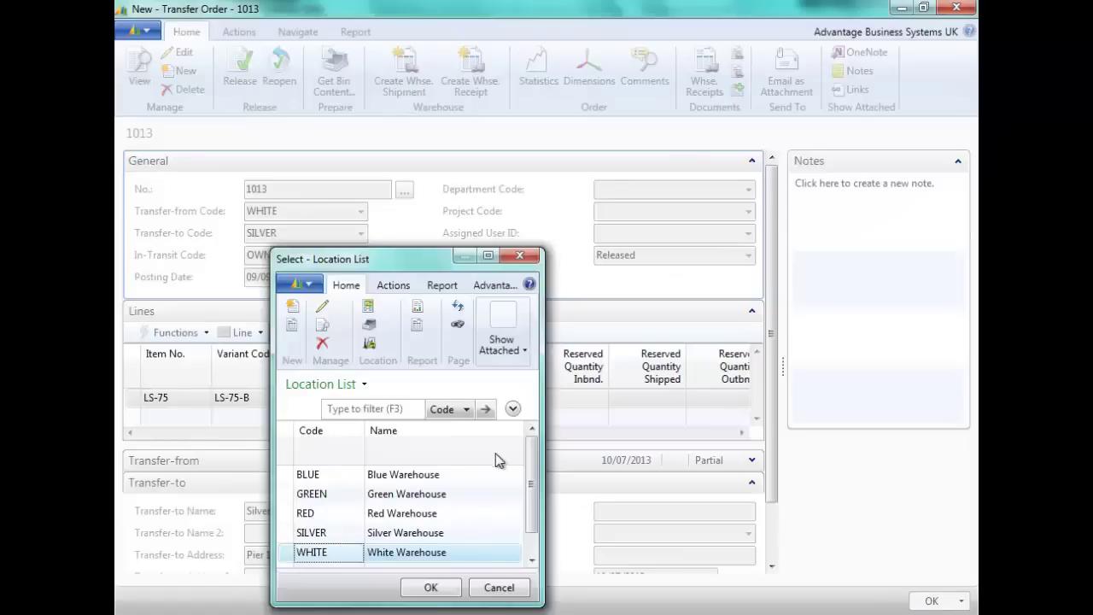
left_click(432, 589)
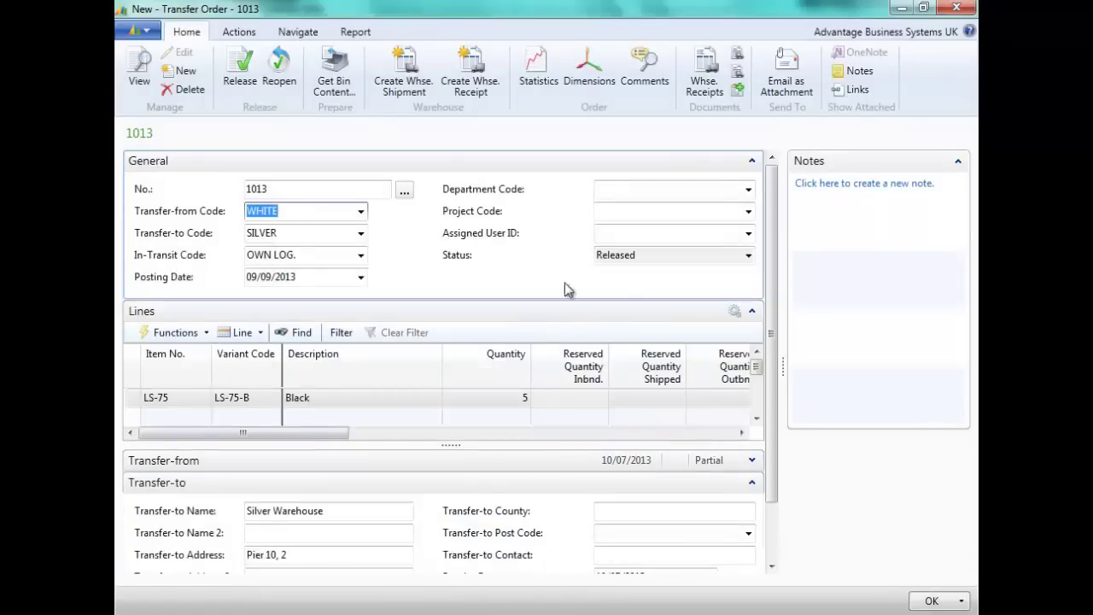
- Create a warehouse shipment from the transfer order, and create its pick assigned to the WHITE warehouse employee with Bin Ranking as the sorting method
left_click(412, 69)
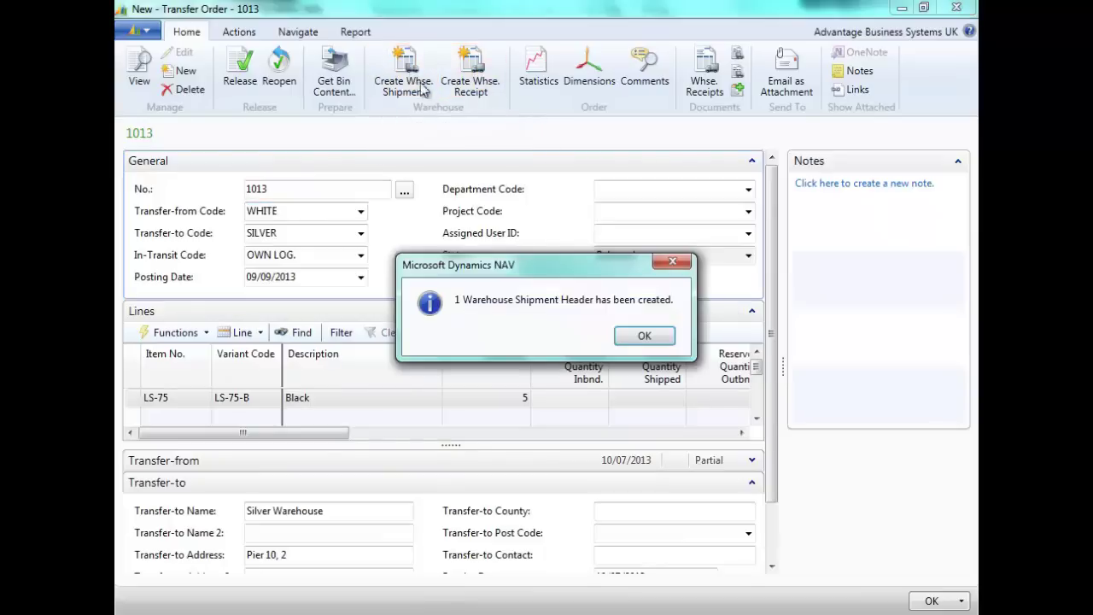
left_click(658, 343)
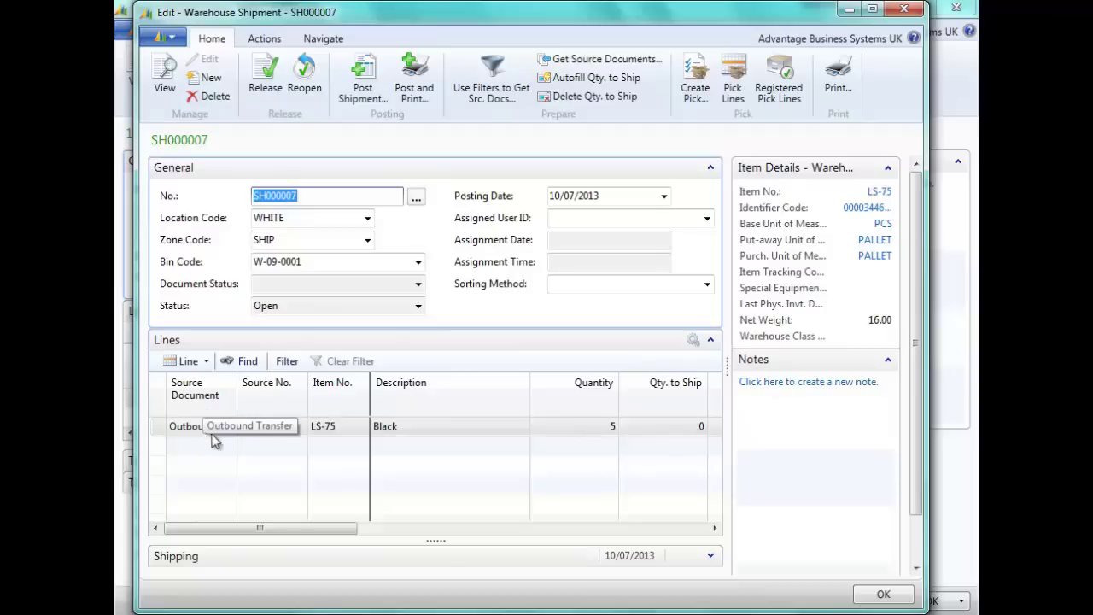
left_click(695, 90)
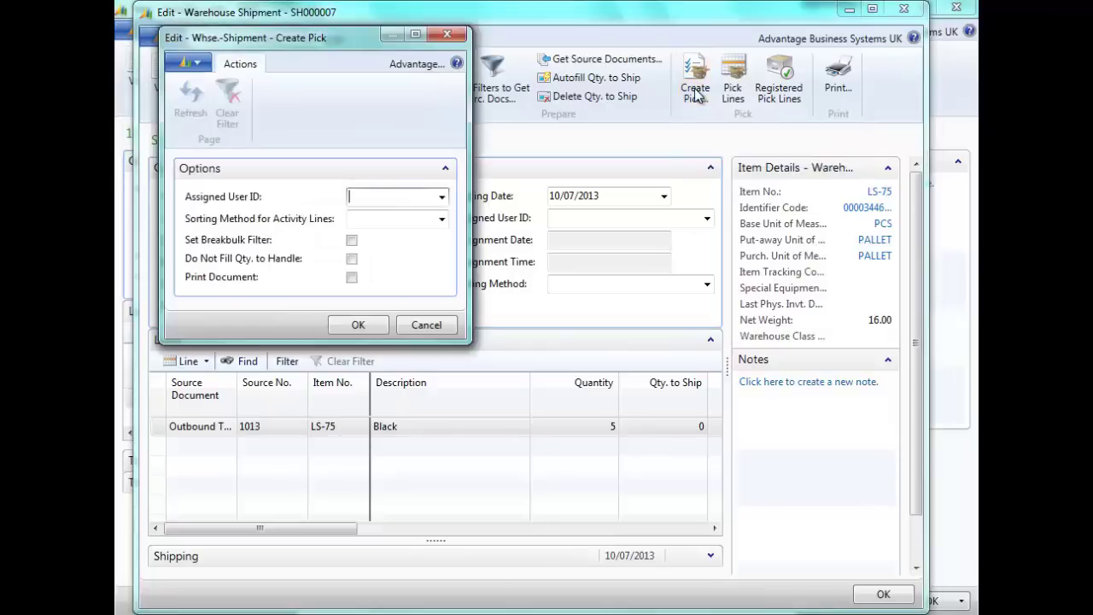
left_click(442, 197)
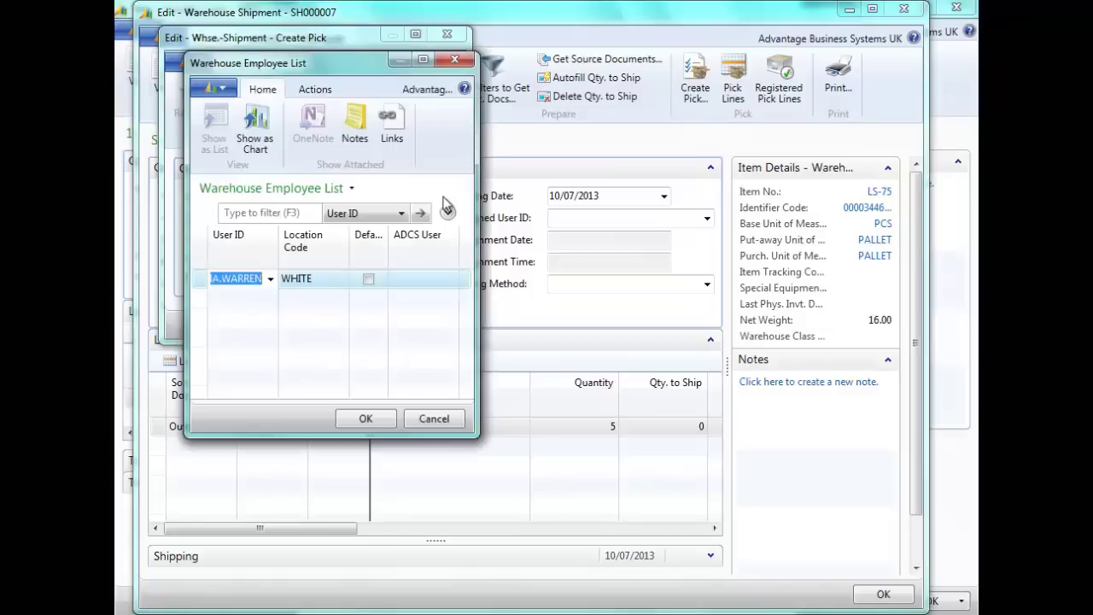
left_click(294, 279)
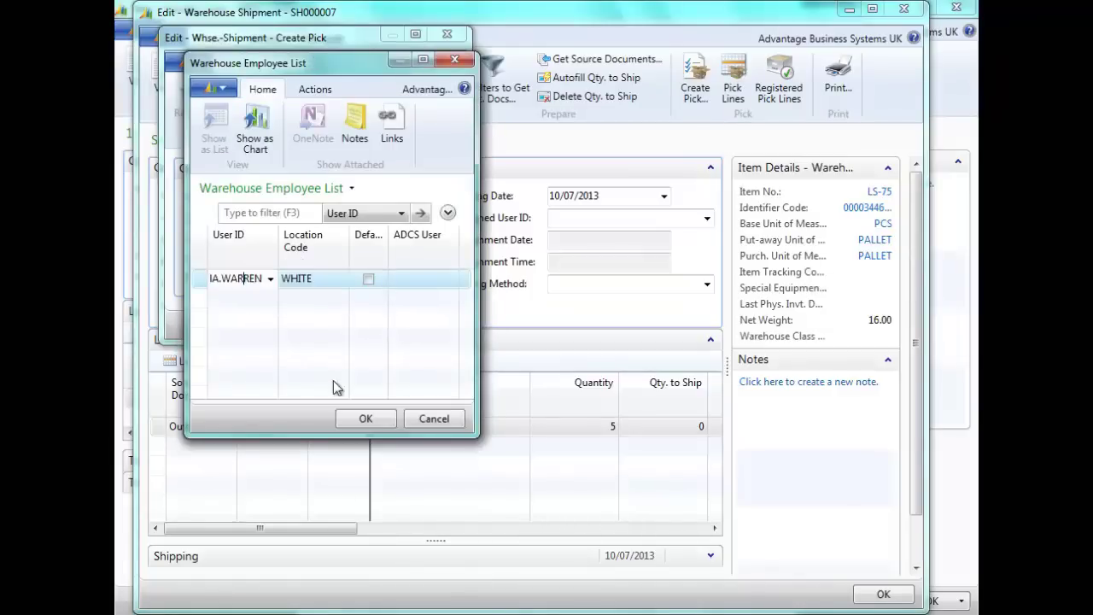
left_click(363, 419)
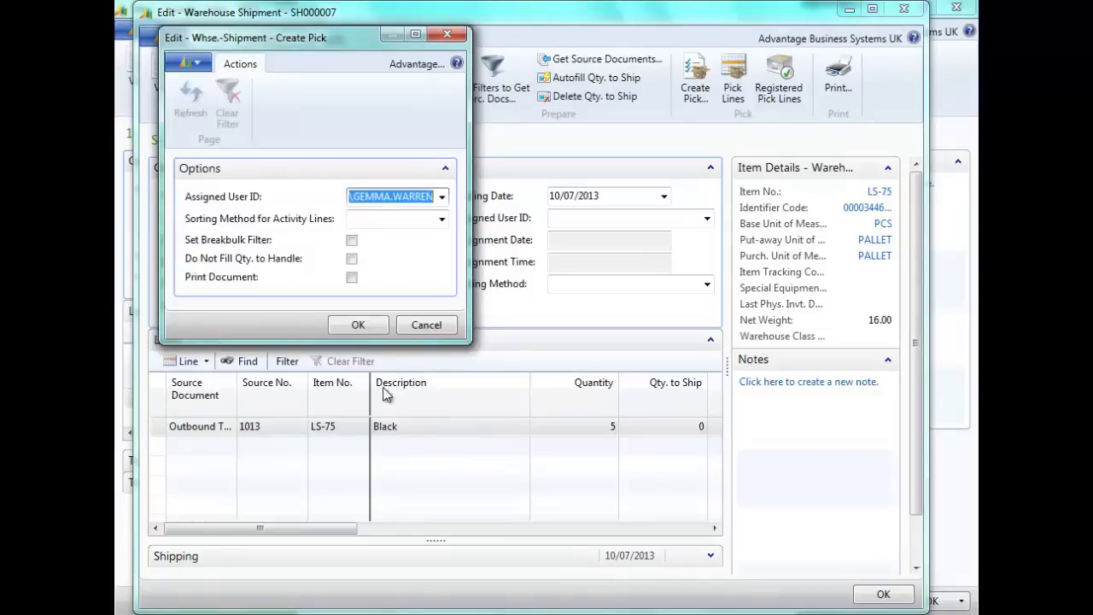
left_click(442, 220)
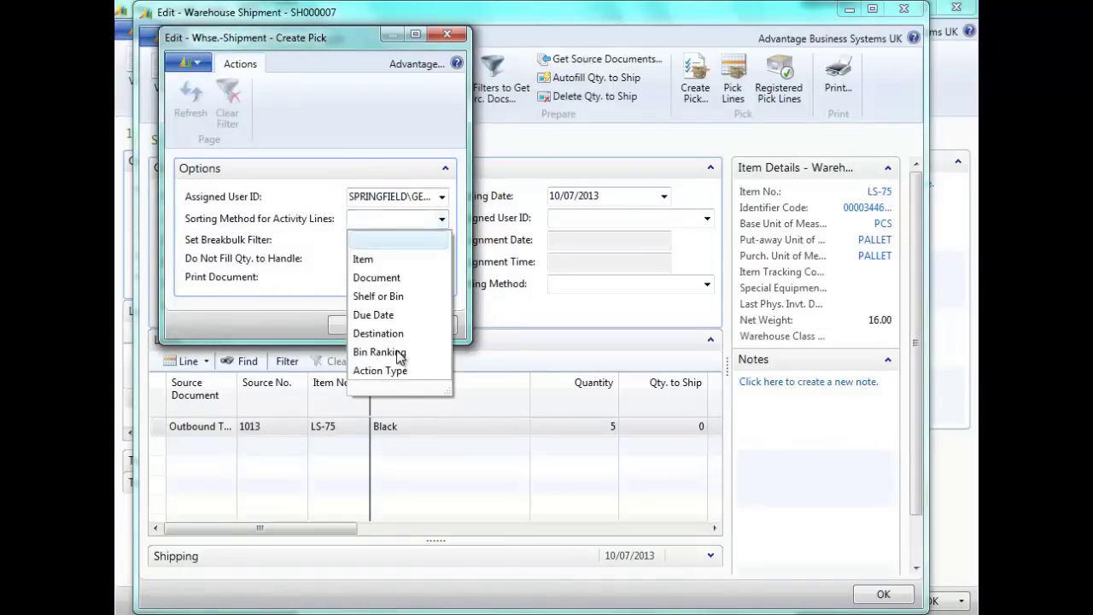
left_click(396, 351)
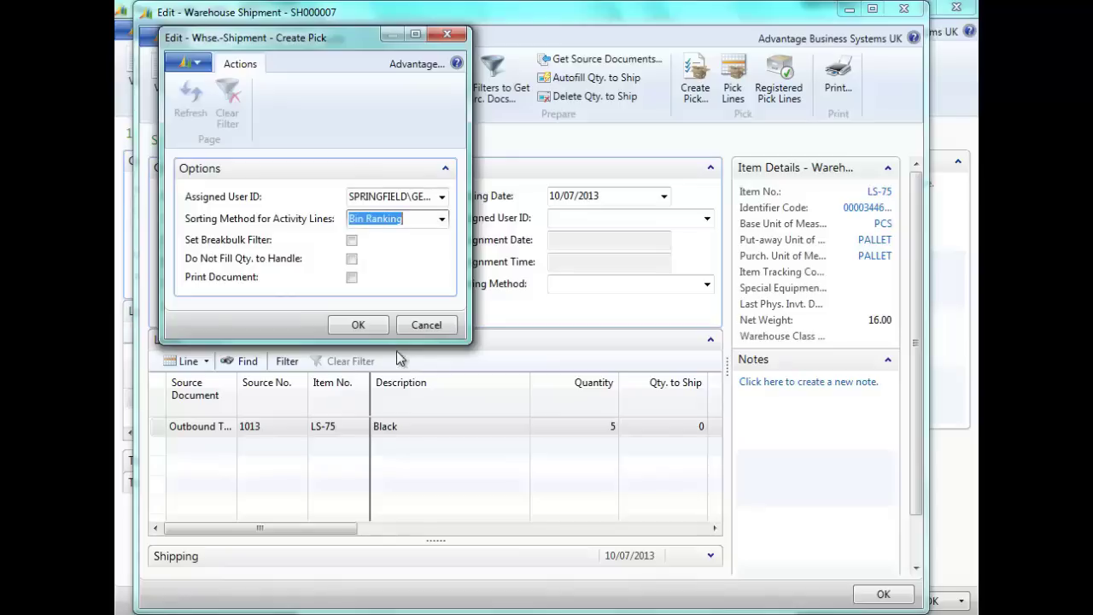
left_click(358, 332)
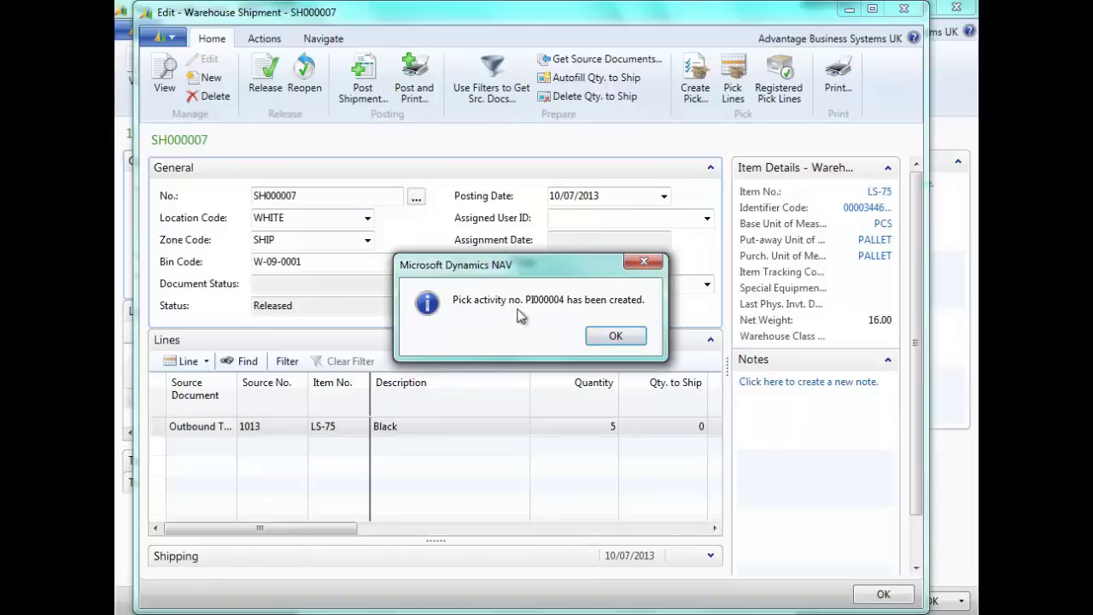
left_click(616, 337)
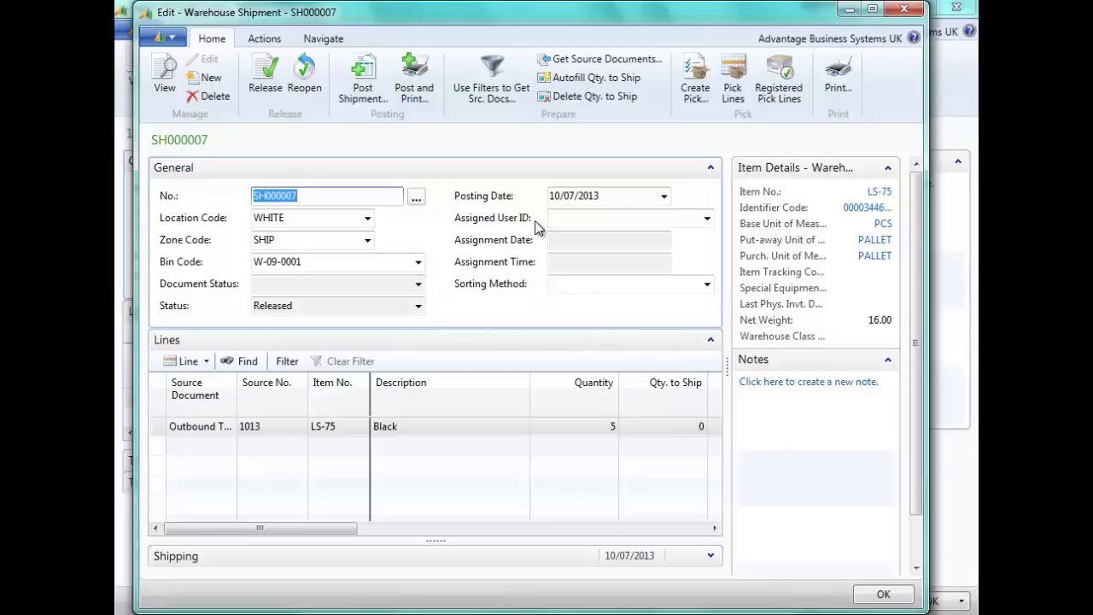
- Open the warehouse pick from the shipment's pick lines and choose bin W-08-0001 in the RECEIVE zone for the Take line
left_click(732, 77)
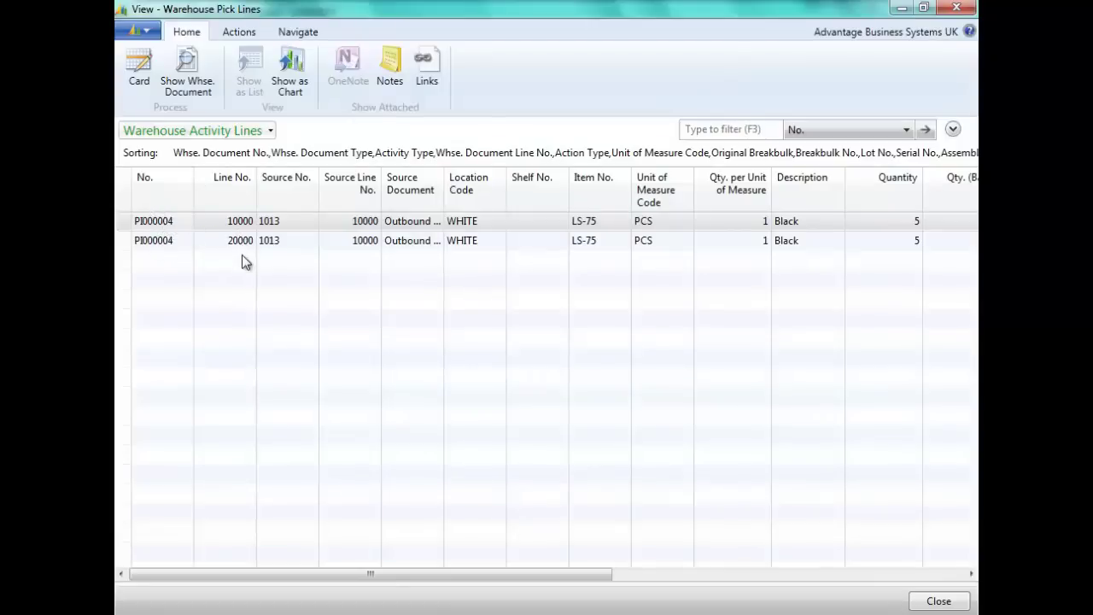
left_click(139, 75)
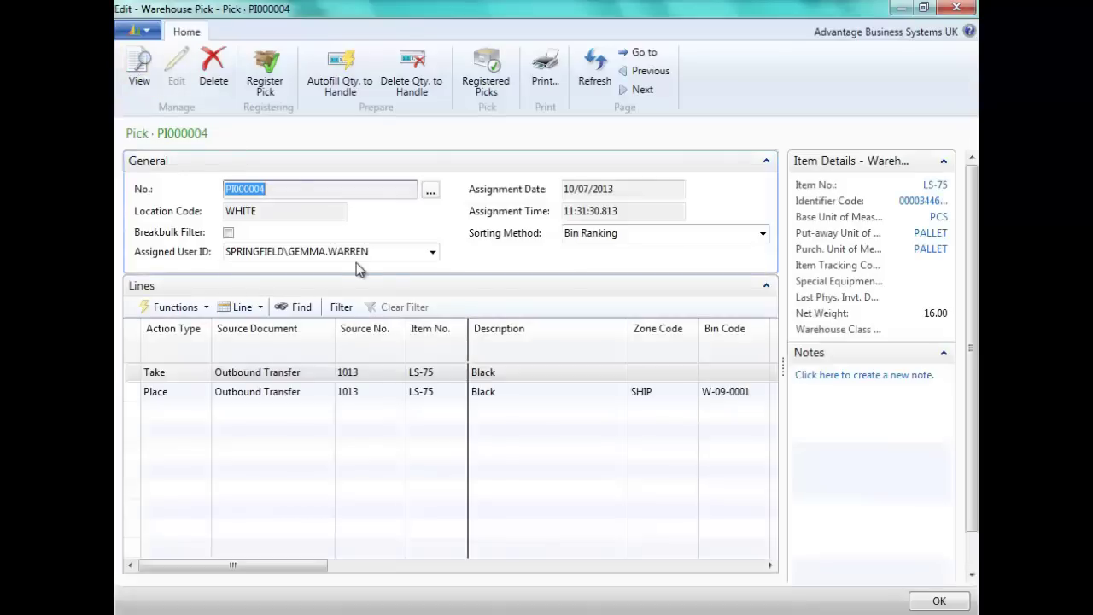
left_click_drag(298, 572, 398, 578)
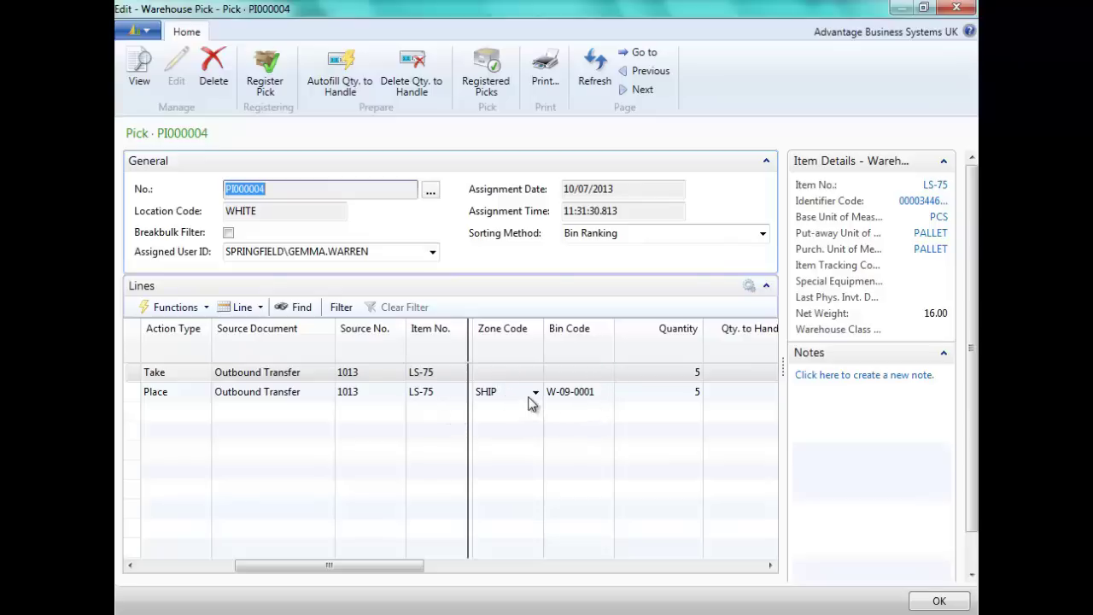
left_click(596, 374)
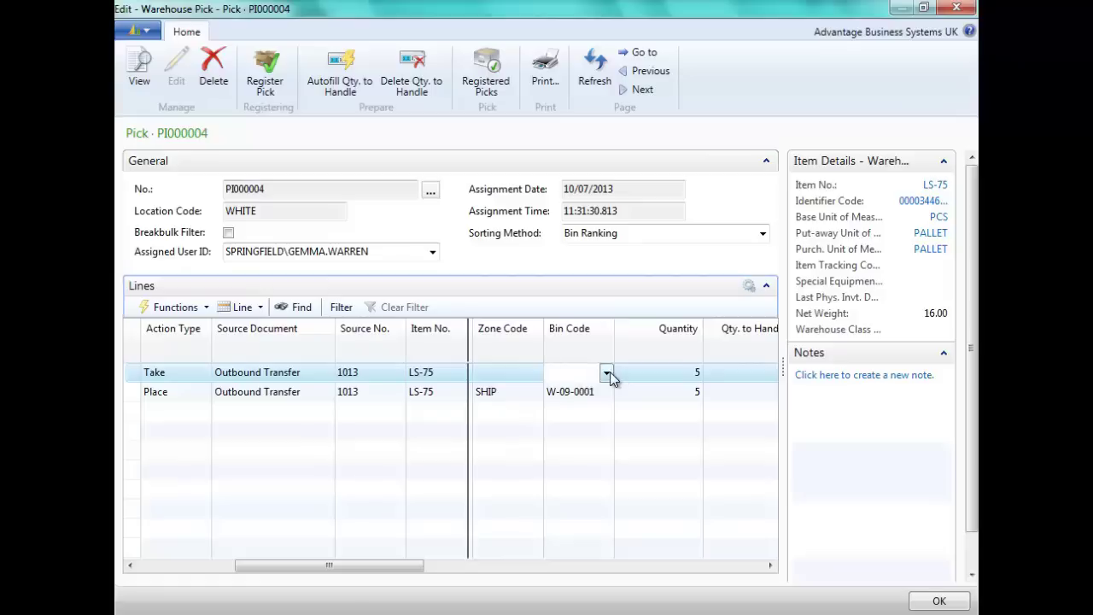
left_click(606, 374)
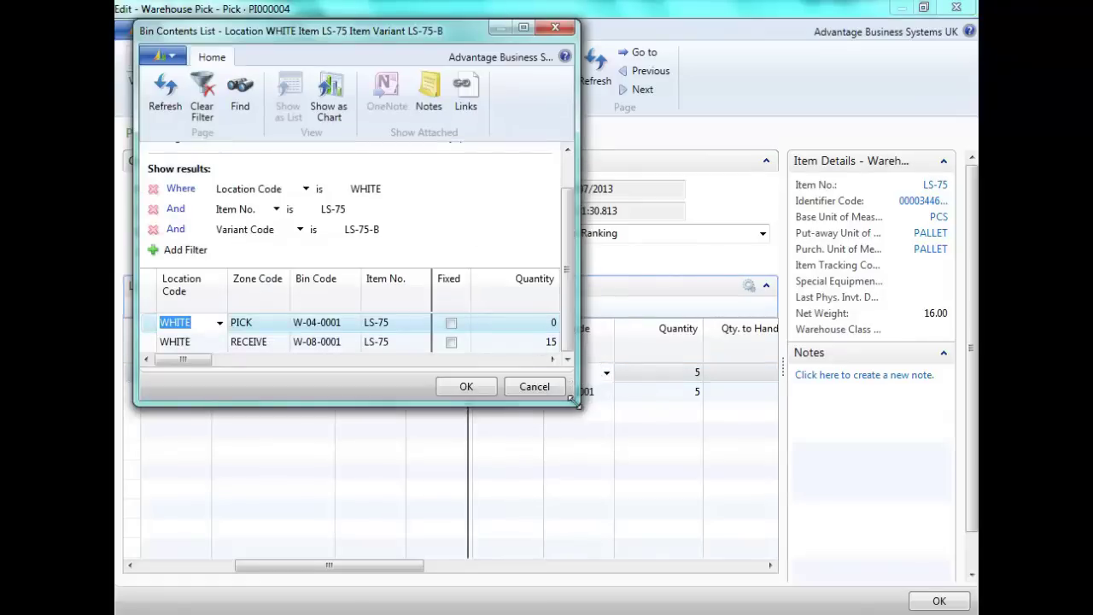
left_click_drag(579, 405, 799, 600)
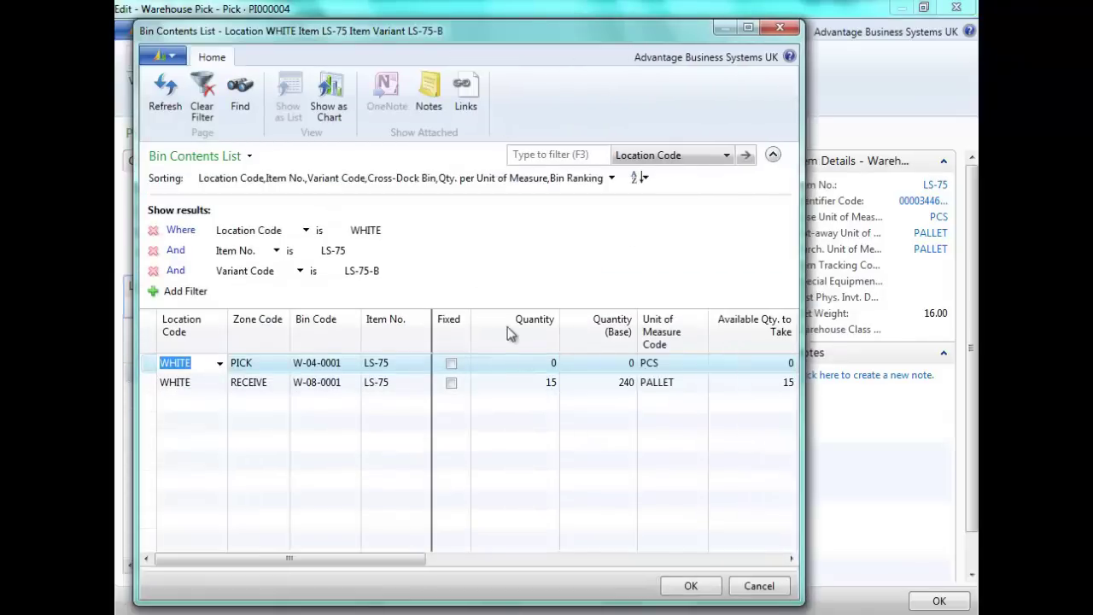
left_click(529, 387)
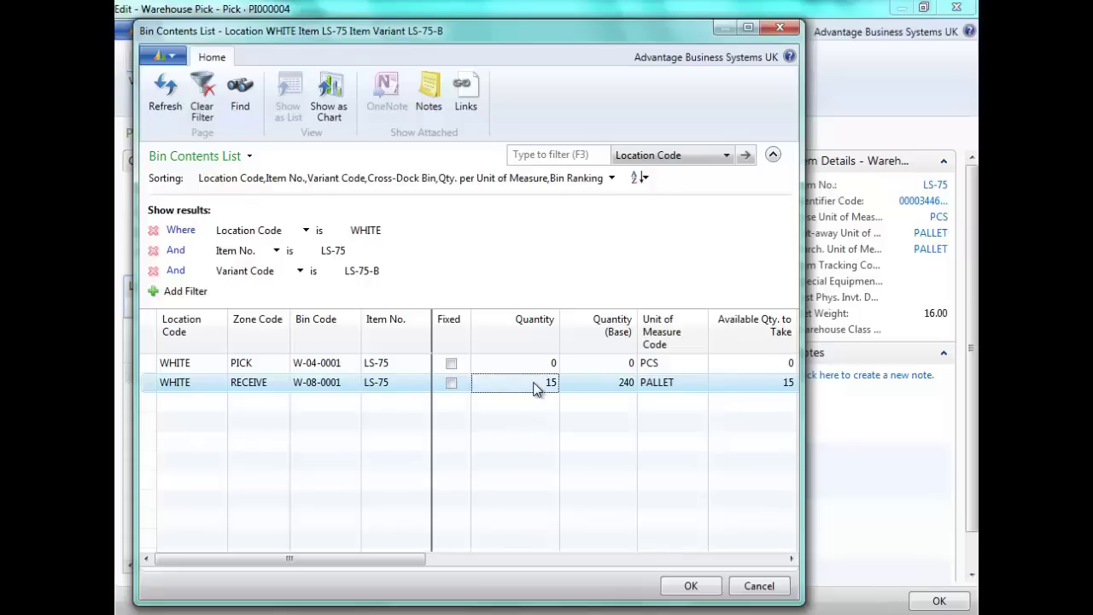
left_click(690, 586)
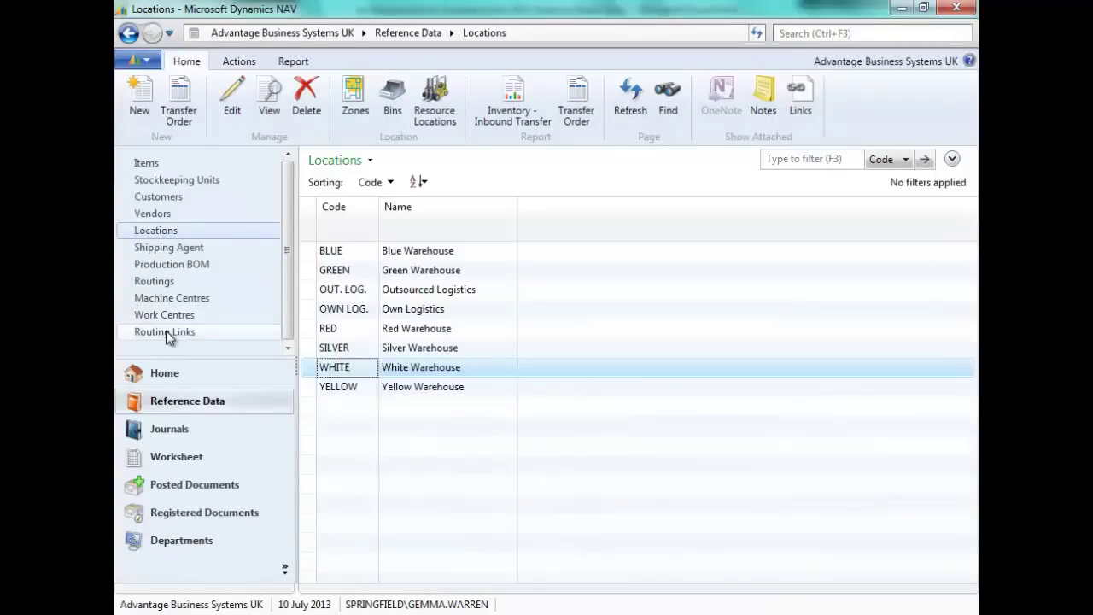
- Go to the production BOM list in the reference data and open BOM 1000 Bicycle in a maximized window
left_click(187, 266)
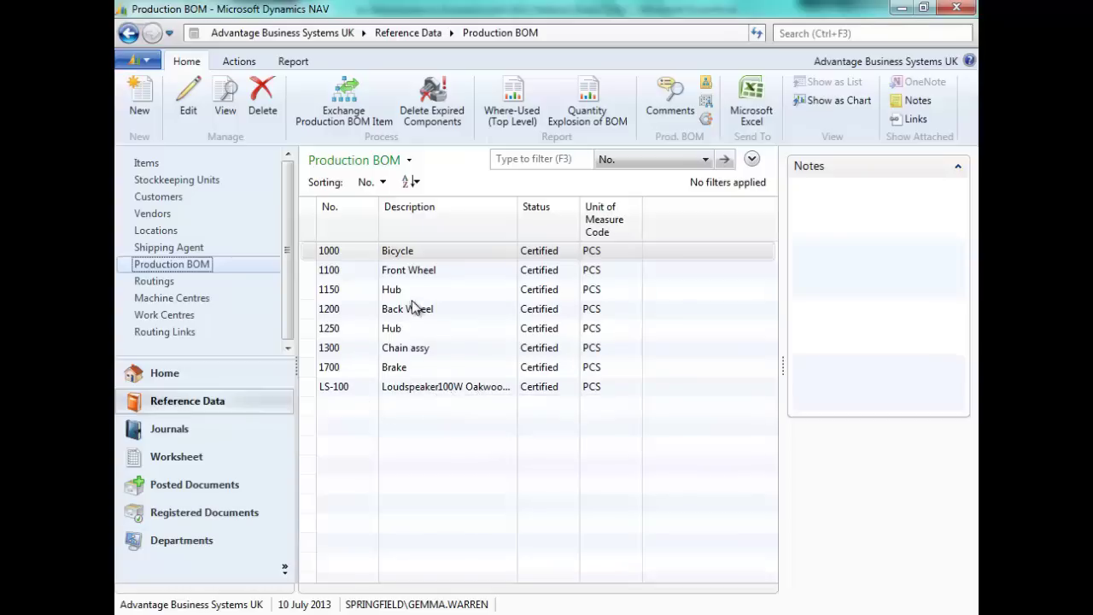
left_click(400, 259)
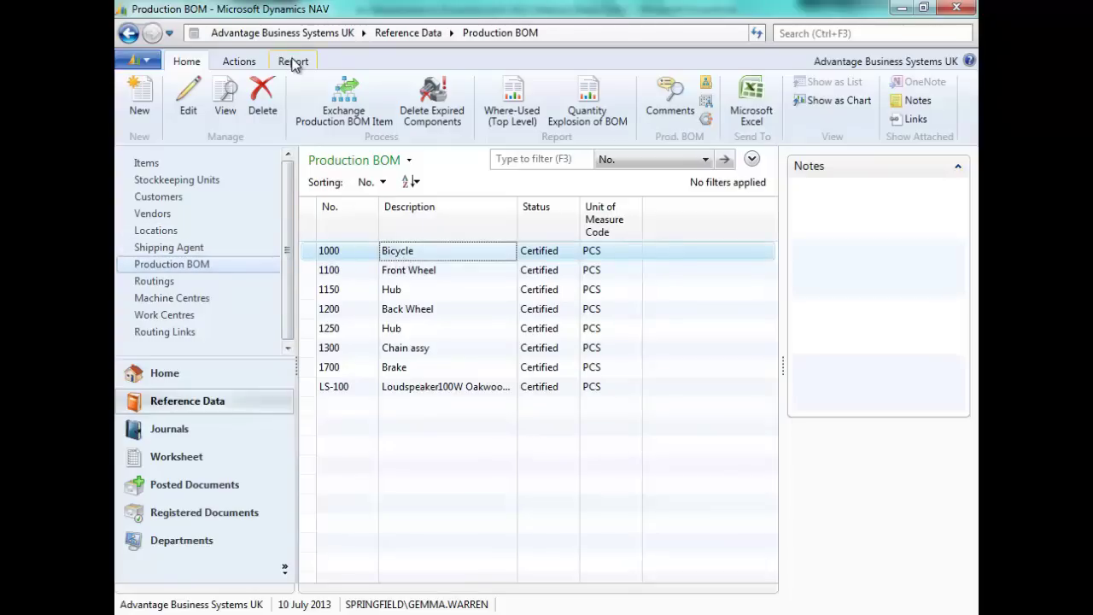
left_click(234, 65)
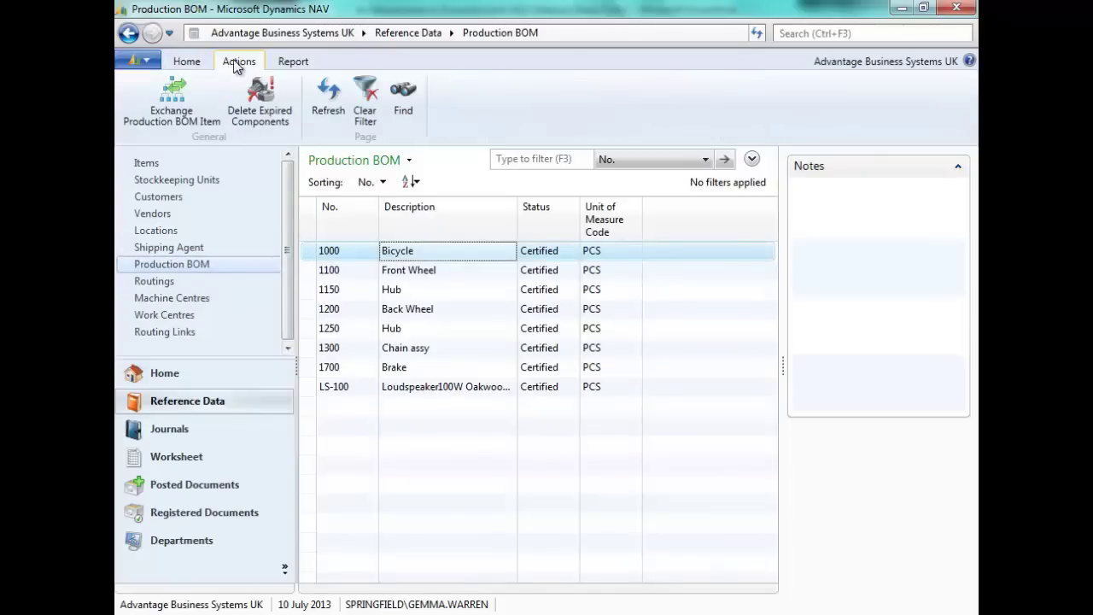
left_click(189, 63)
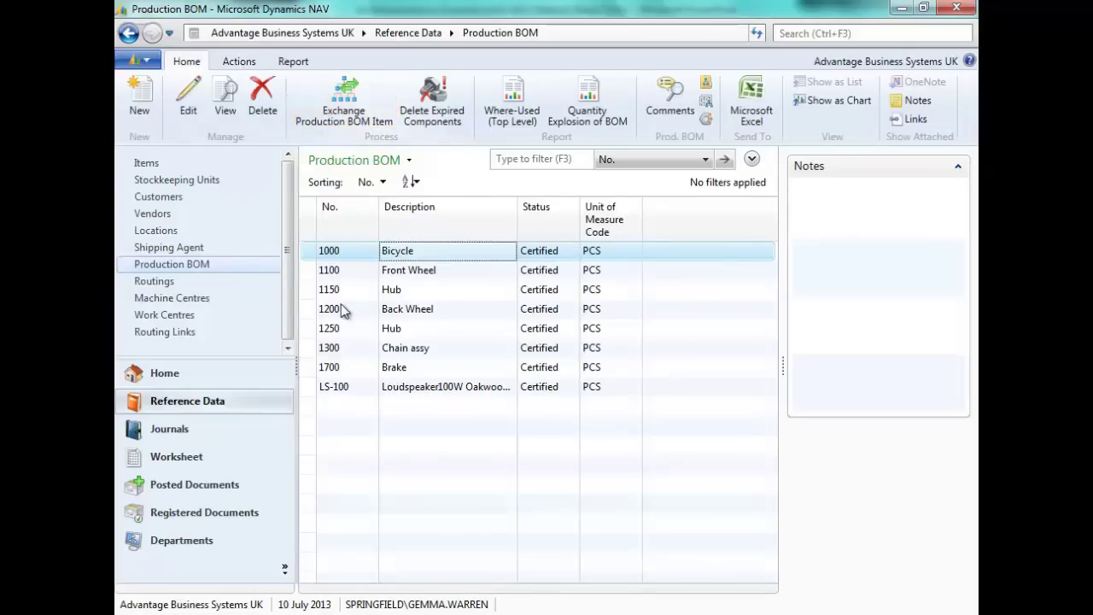
left_click(334, 249)
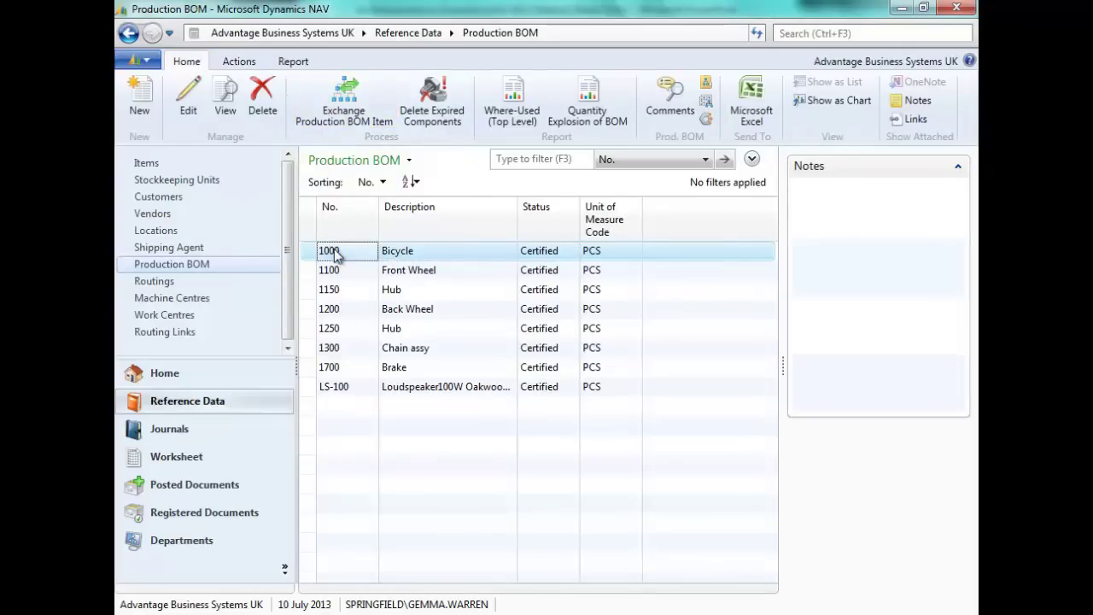
double_click(334, 252)
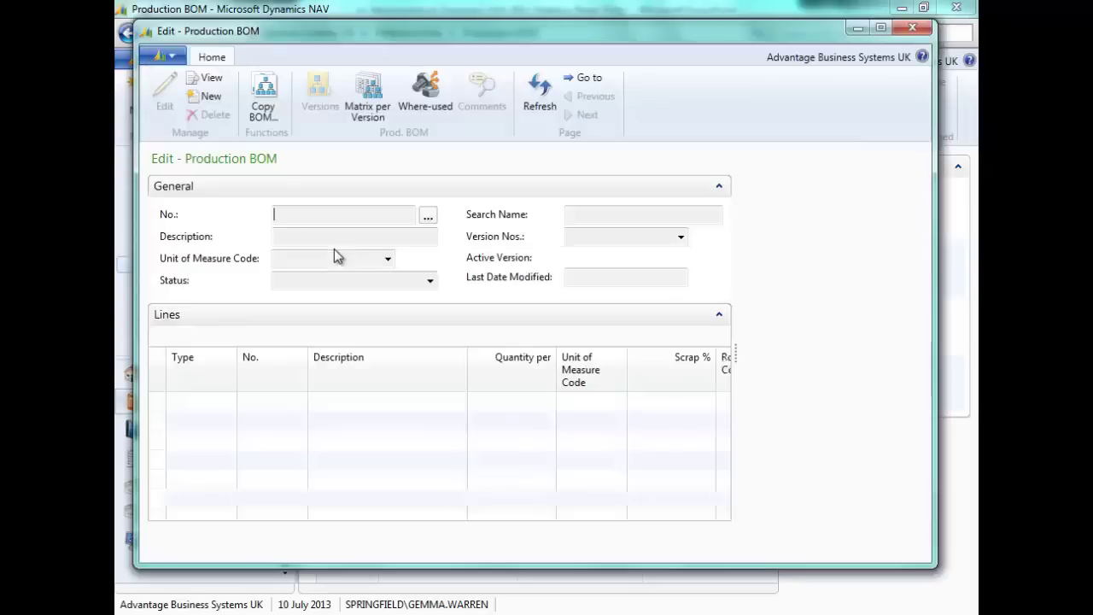
left_click(881, 28)
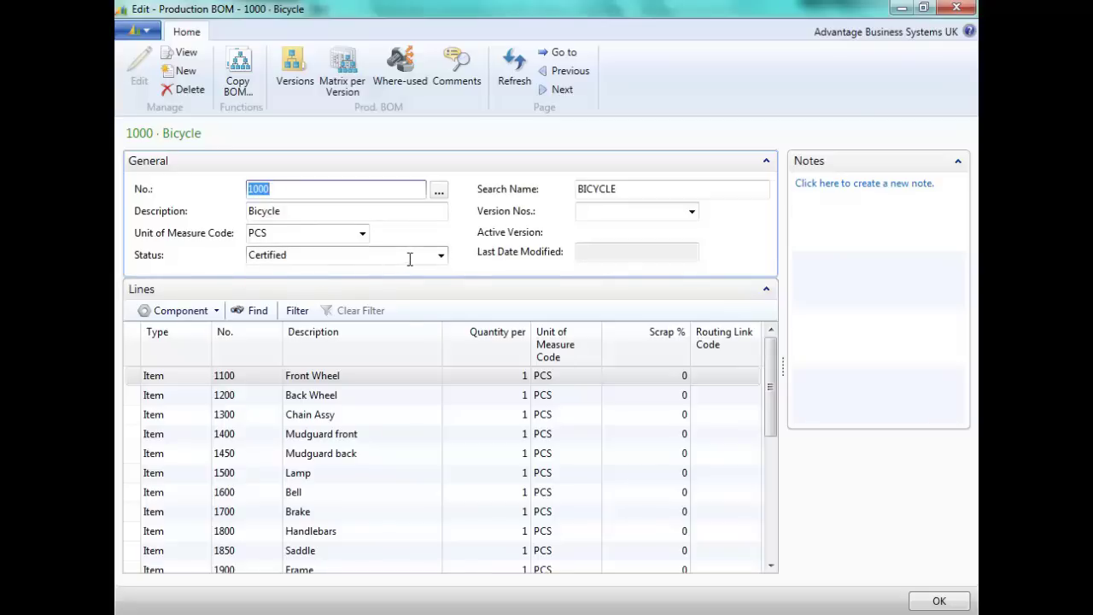
- Check the status options of the Bicycle BOM, keeping Certified, and look through all its component lines
left_click(440, 255)
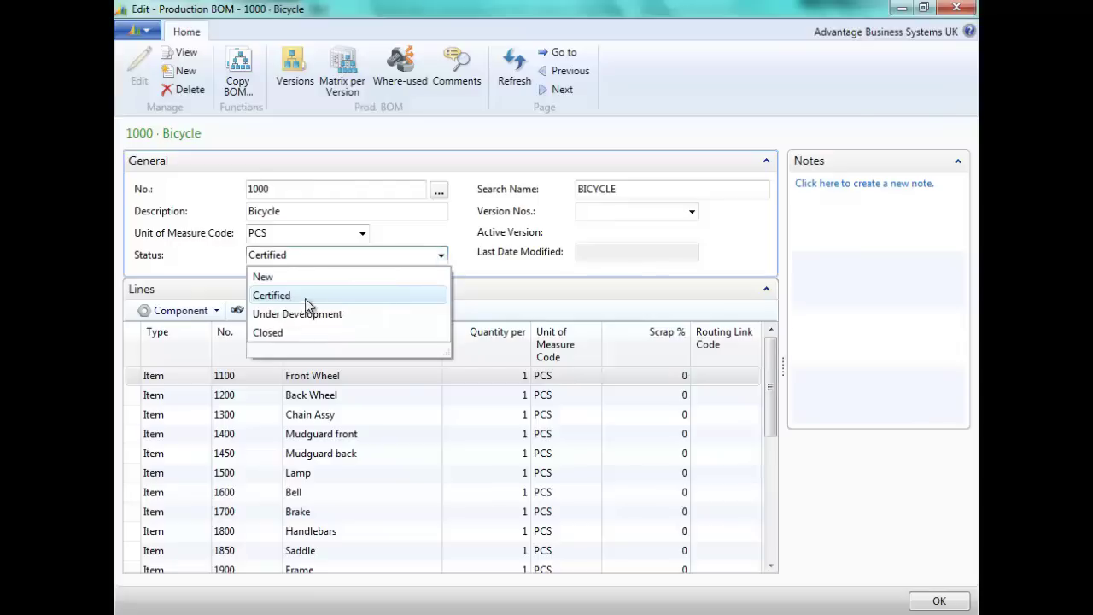
left_click(319, 252)
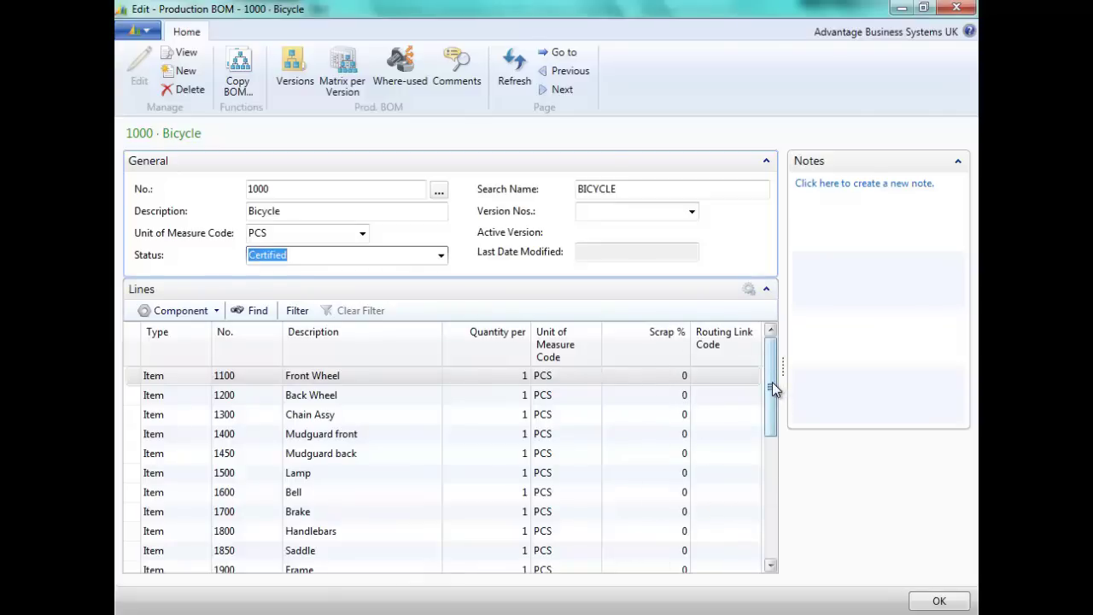
left_click_drag(772, 387, 779, 425)
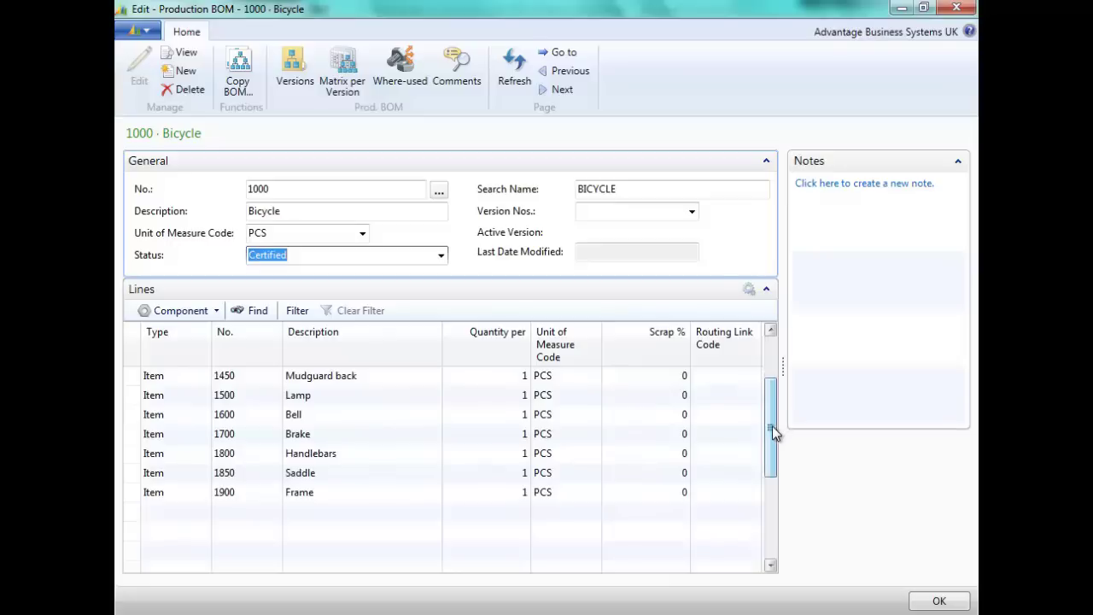
left_click_drag(769, 421, 773, 363)
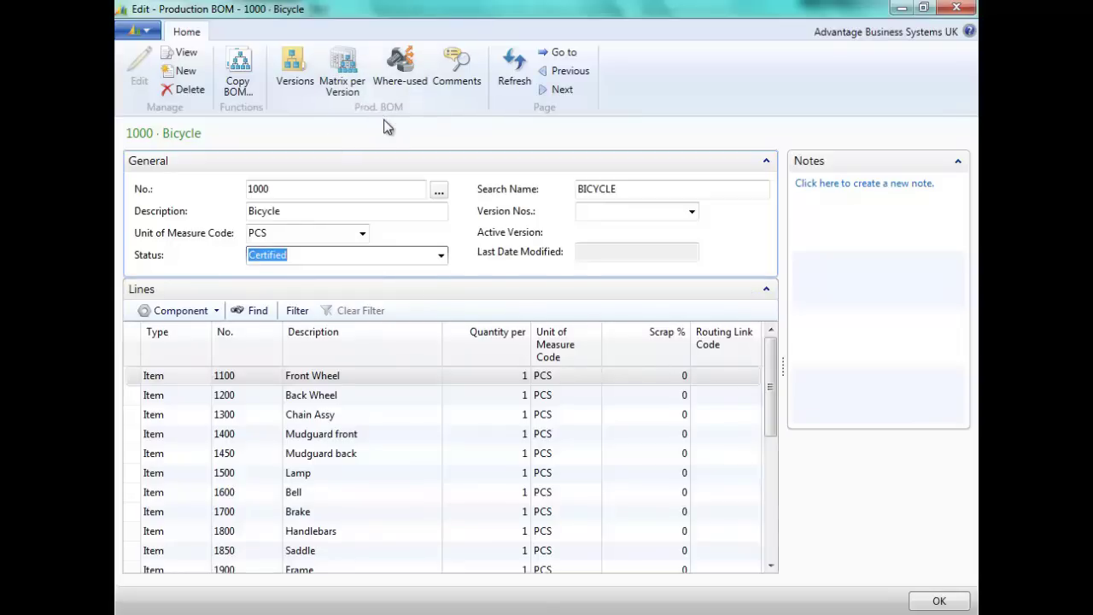
- Inspect the Chain Assy, Frame, Brake and Saddle component lines, and view where the Bicycle BOM is used
left_click(322, 419)
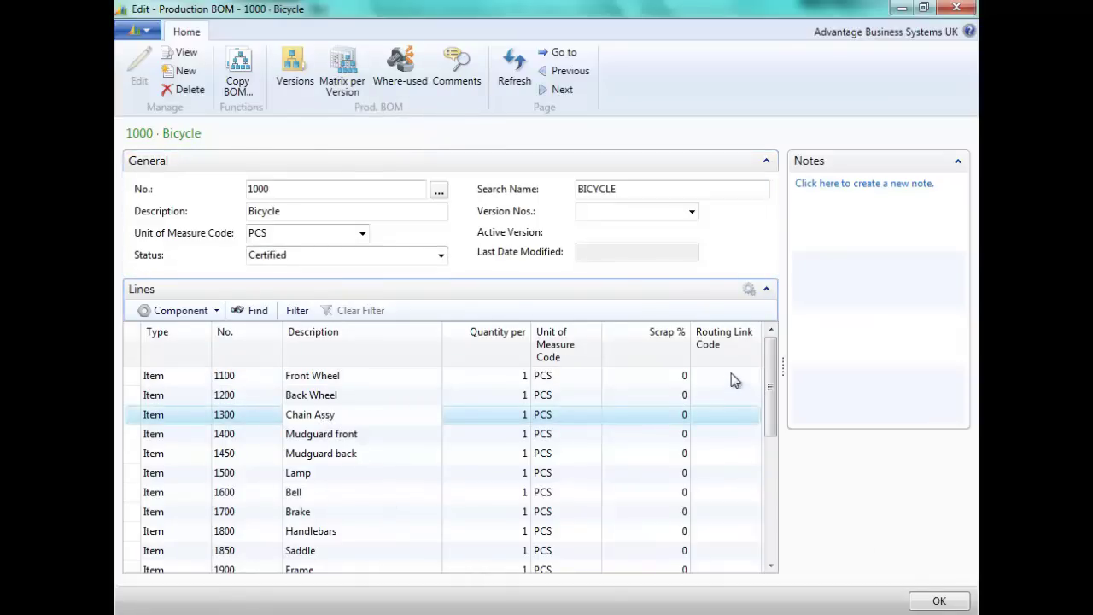
left_click_drag(771, 381, 771, 401)
left_click(305, 530)
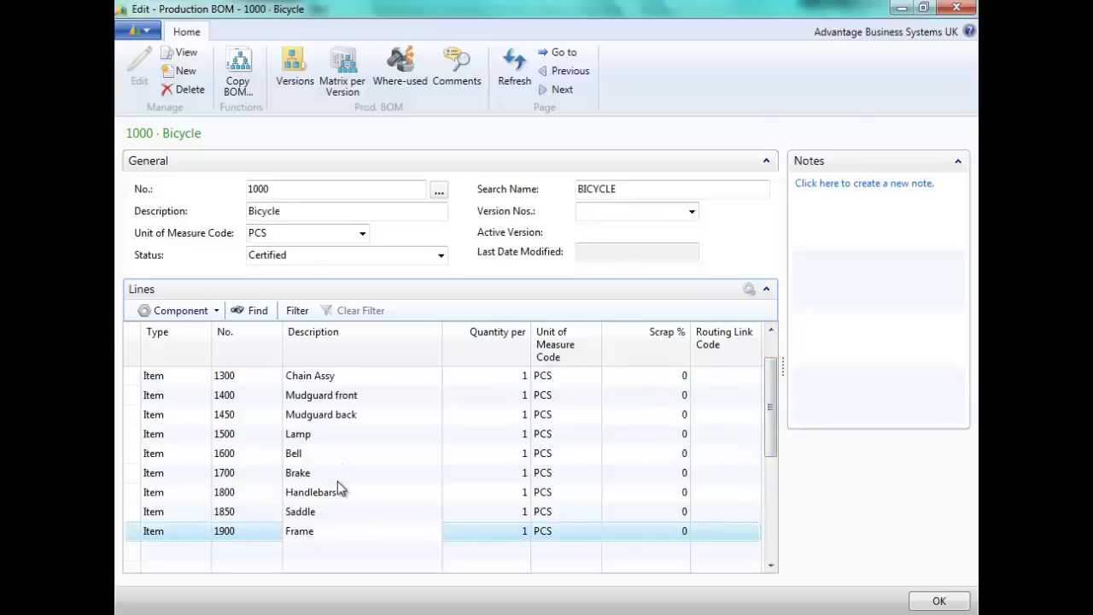
left_click(341, 474)
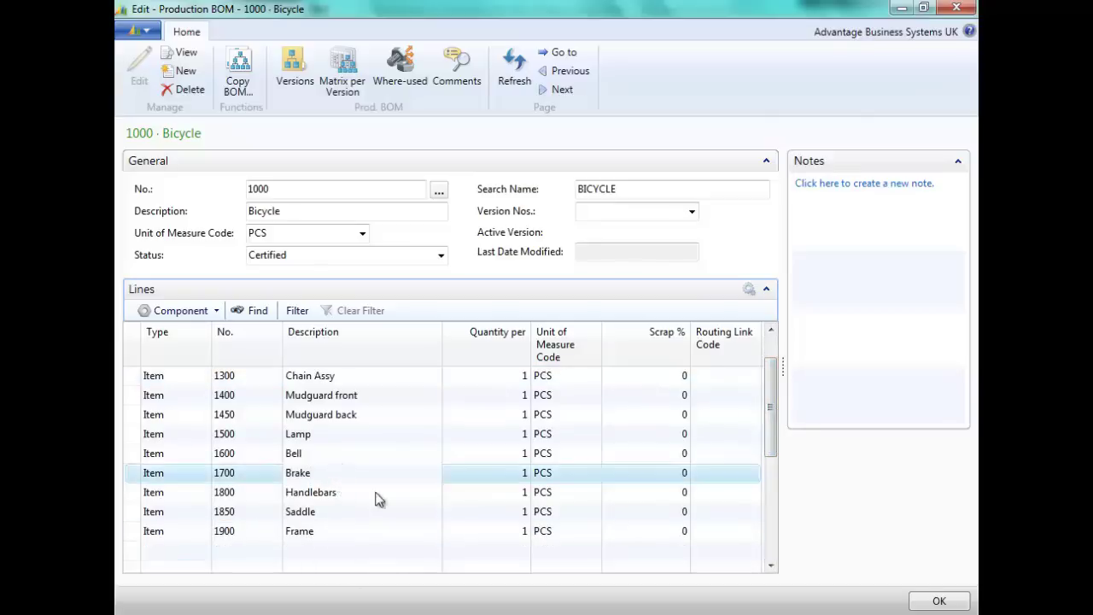
left_click(332, 512)
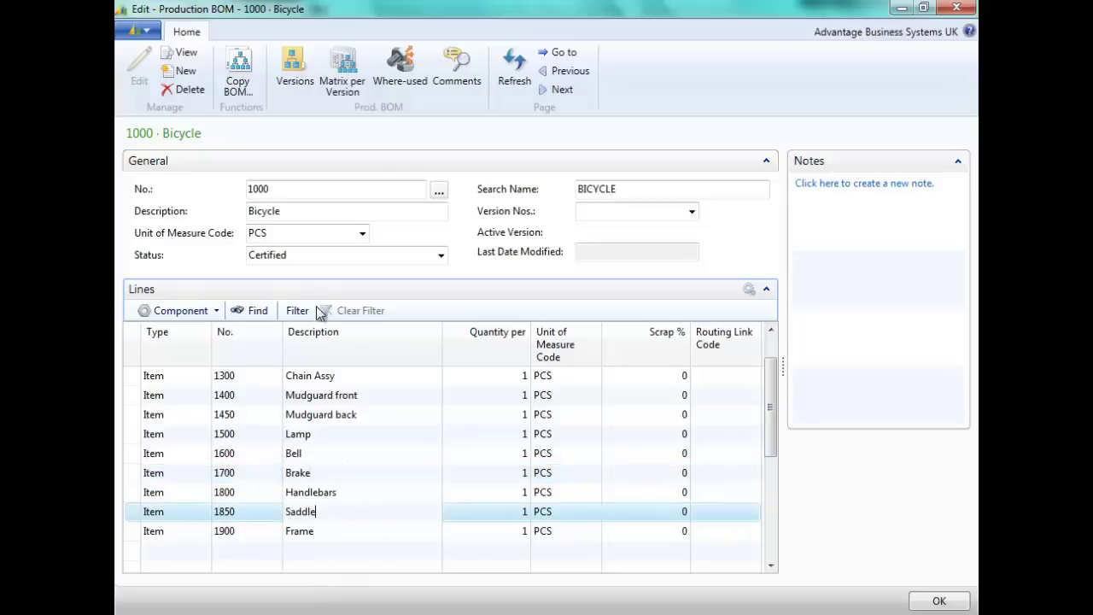
left_click(404, 63)
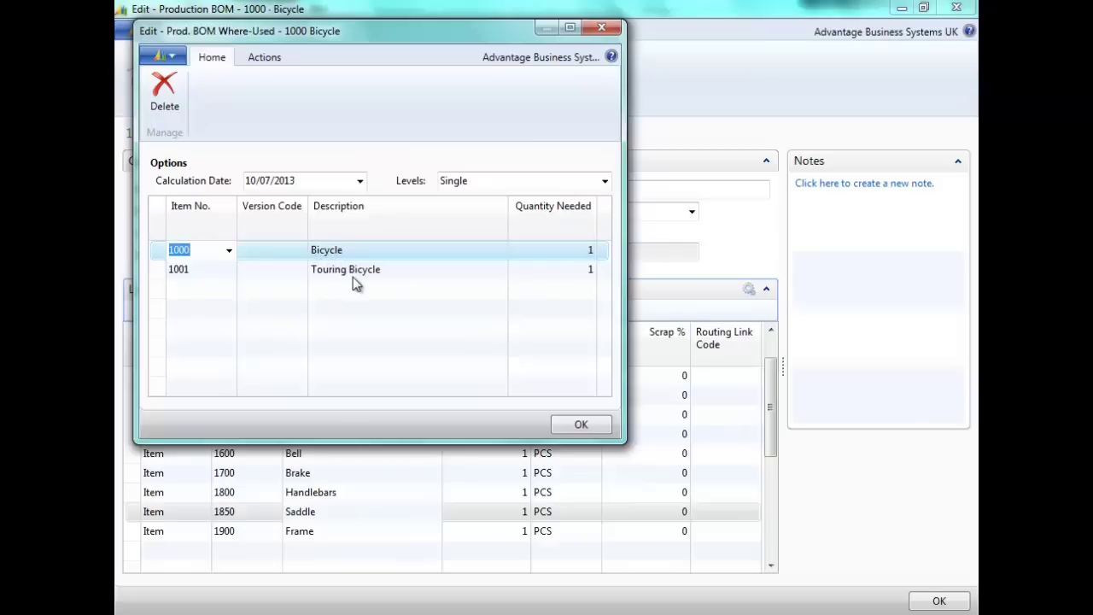
left_click(581, 425)
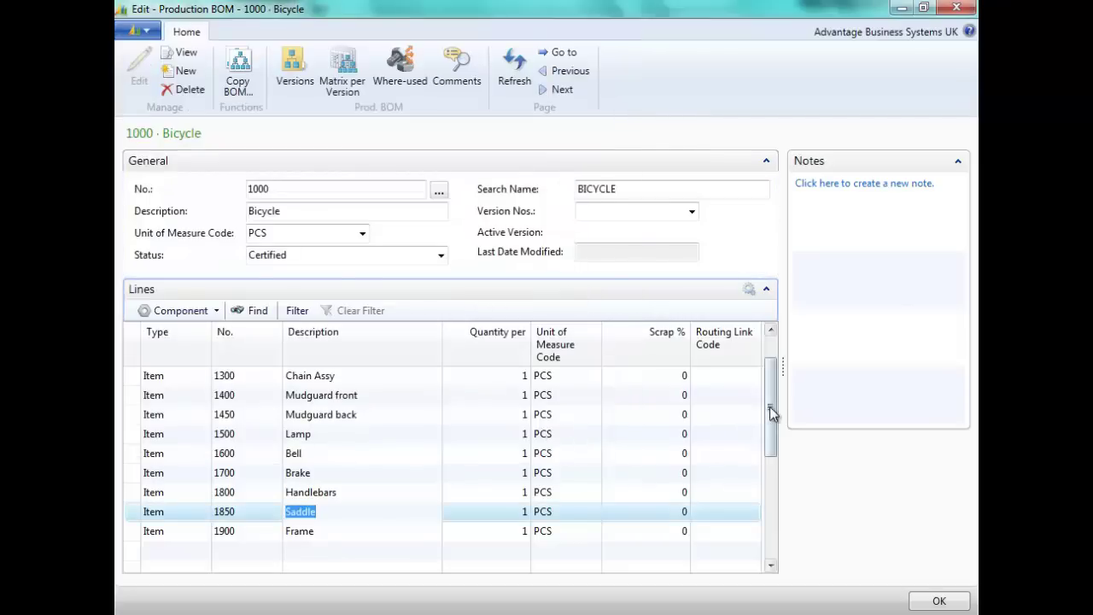
- Close the Bicycle BOM, then select item 0600 Assembly Box in the item list and widen the Assembly BOM column
left_click_drag(771, 410, 771, 371)
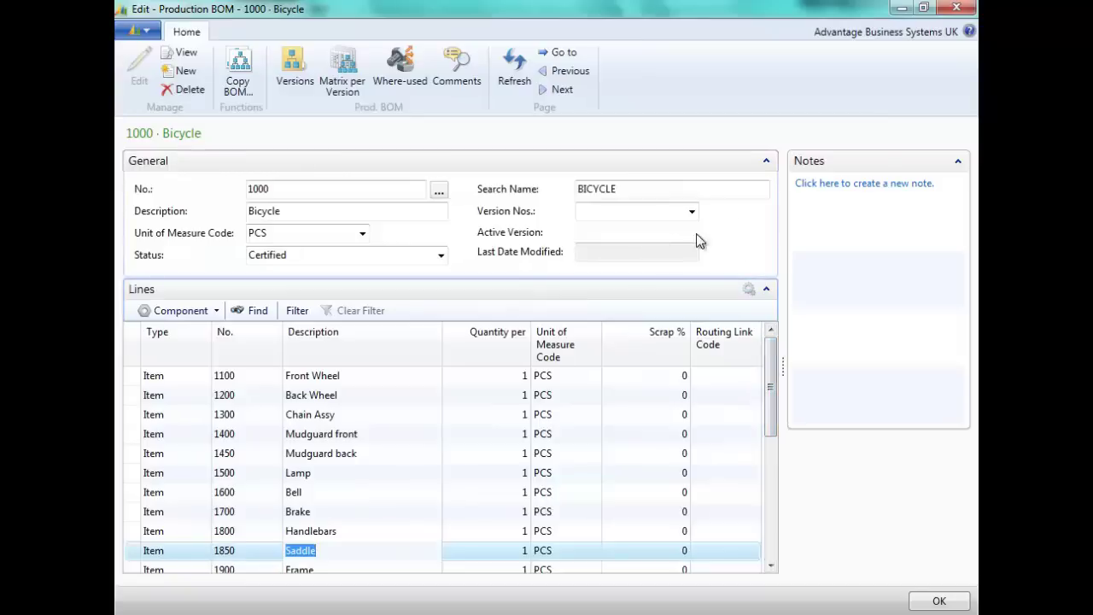
key("Escape")
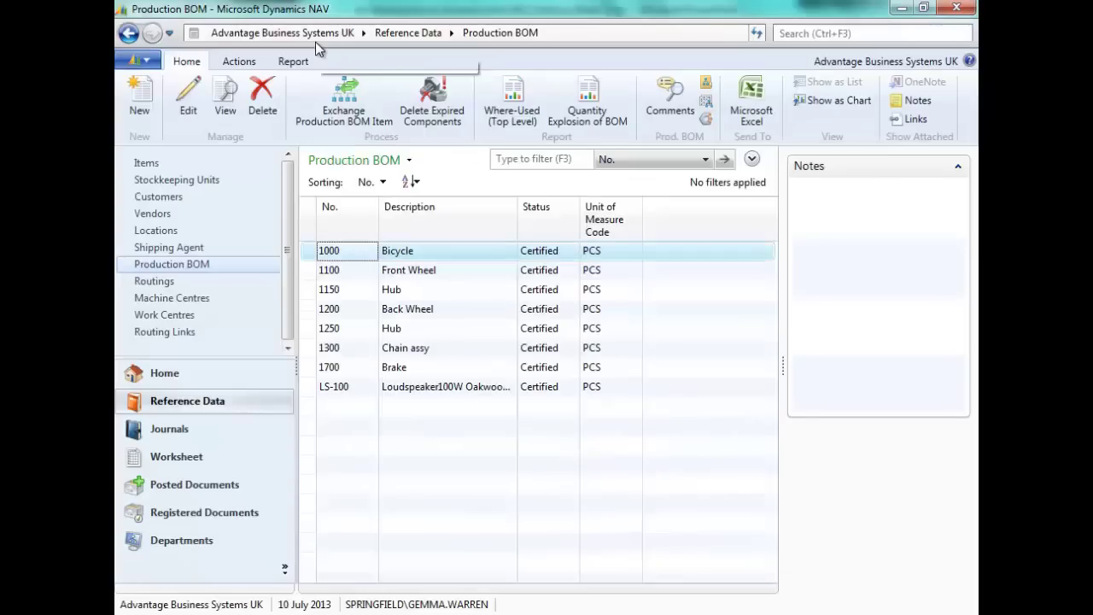
left_click(147, 163)
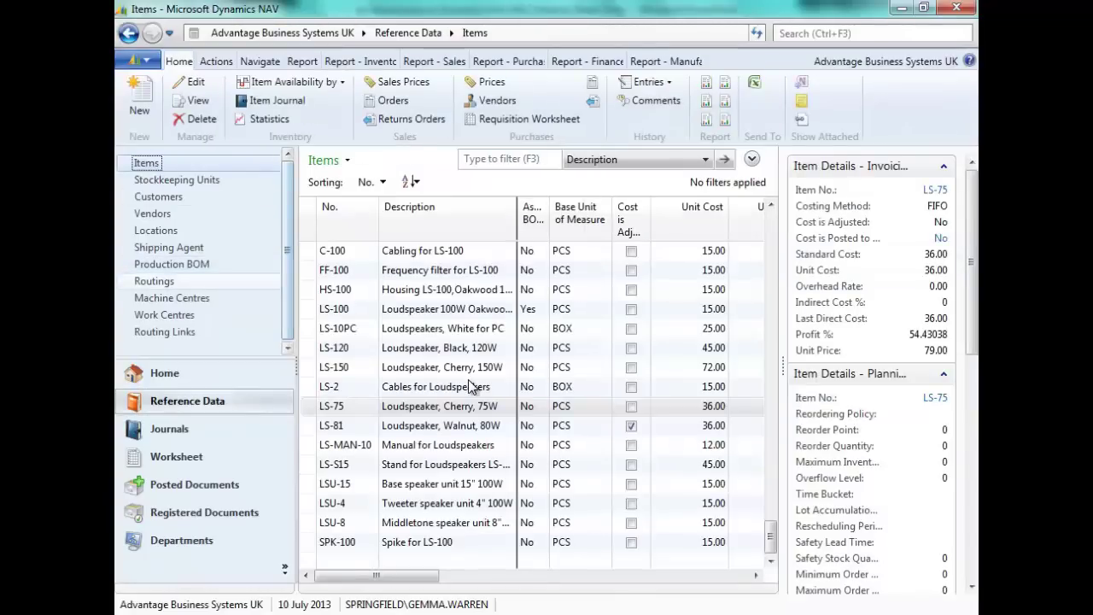
left_click_drag(771, 546, 771, 225)
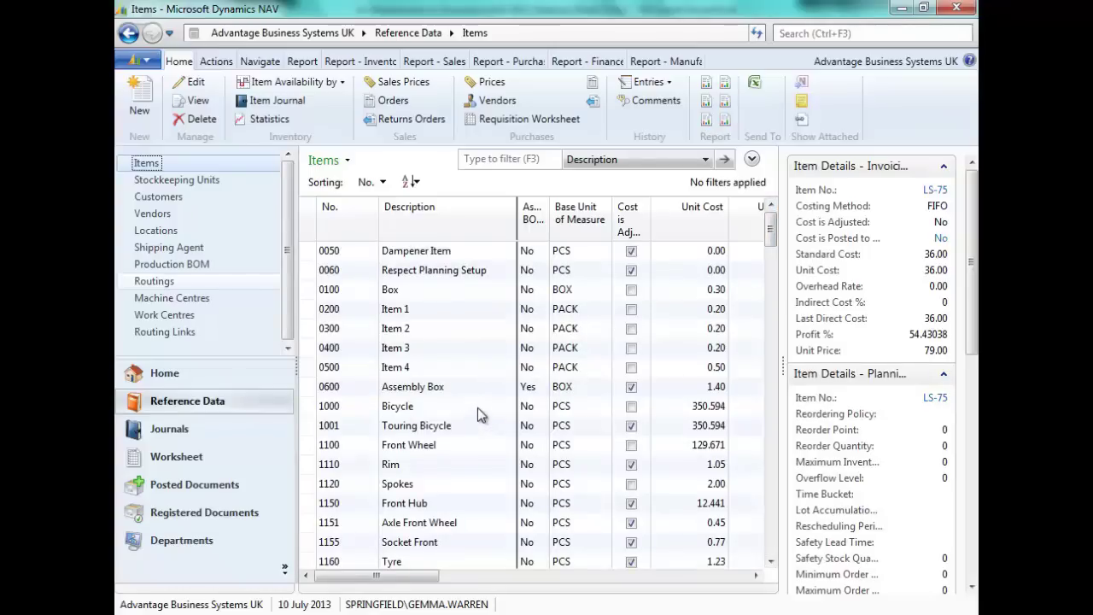
left_click(524, 390)
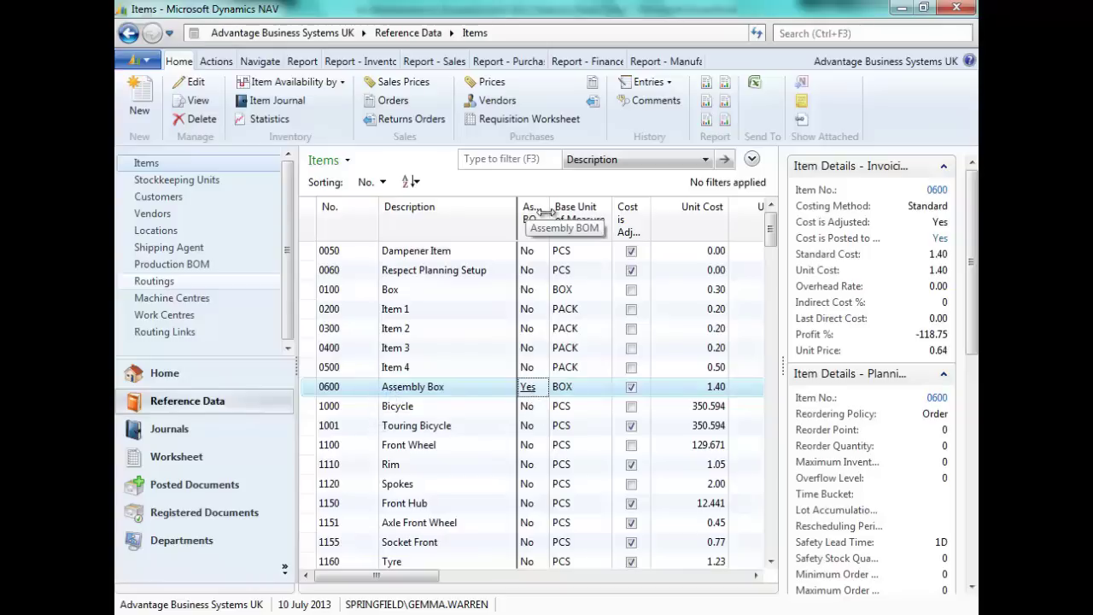
left_click_drag(546, 212, 596, 211)
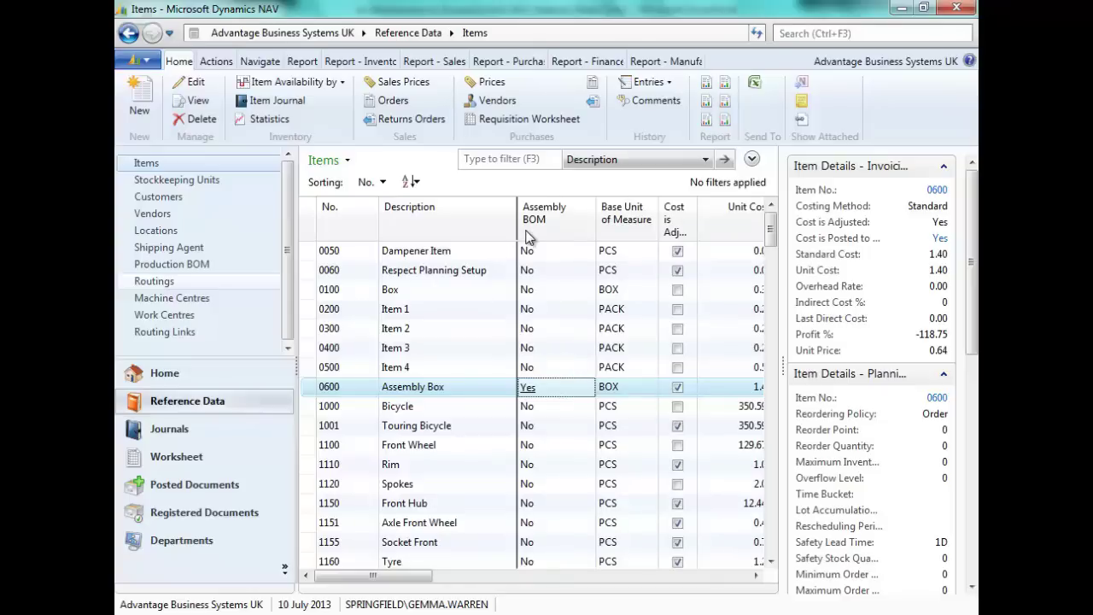
- Examine the components in the expanded BOM structure of item 0600 Assembly Box, and return to the item list
left_click(259, 61)
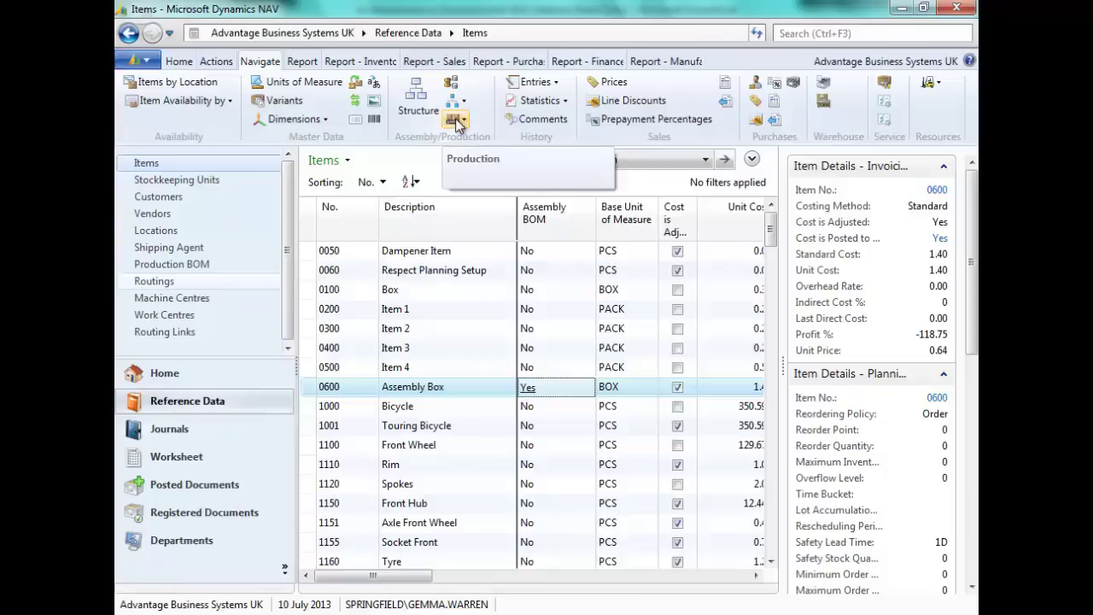
left_click(421, 94)
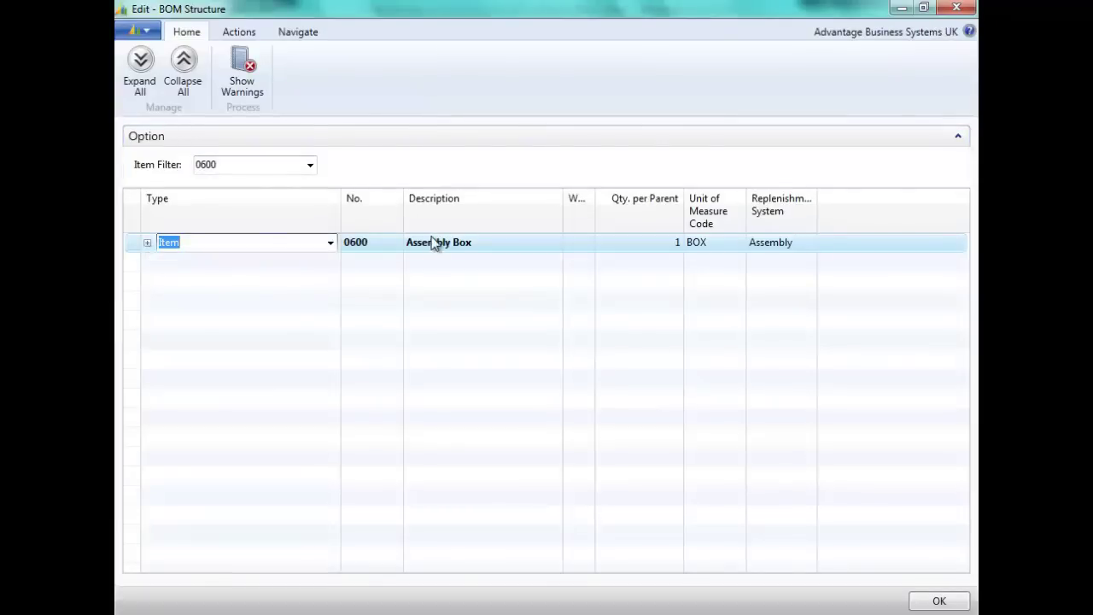
left_click(146, 244)
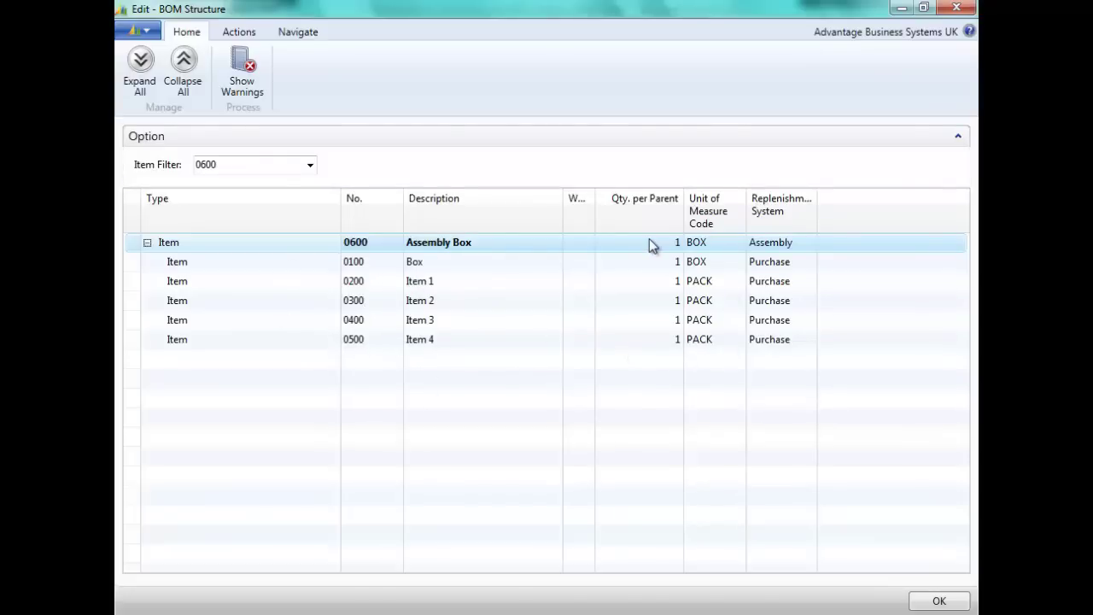
key("Escape")
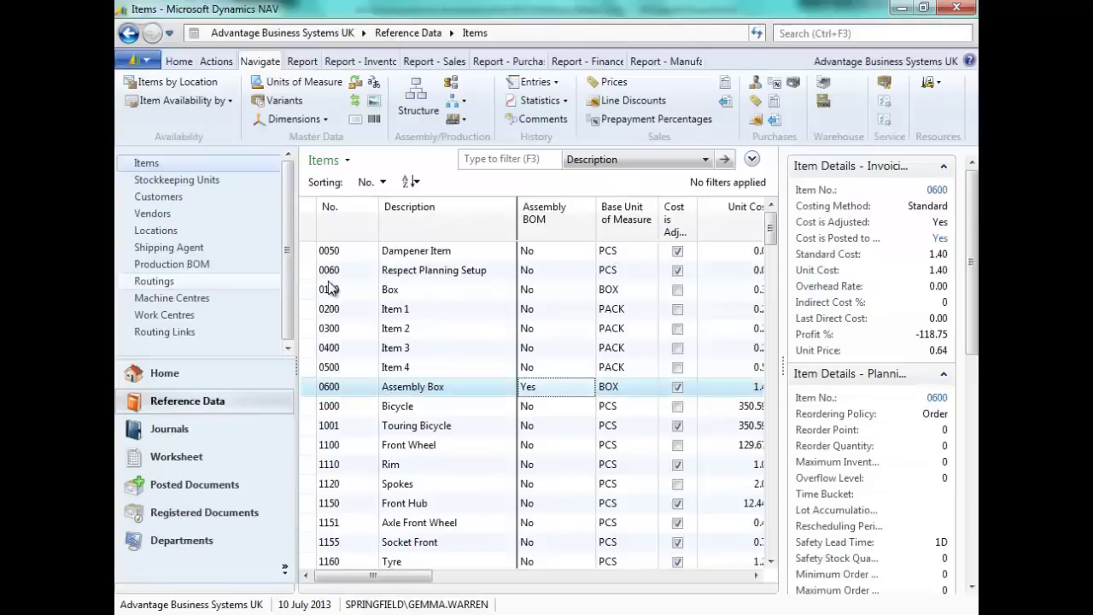